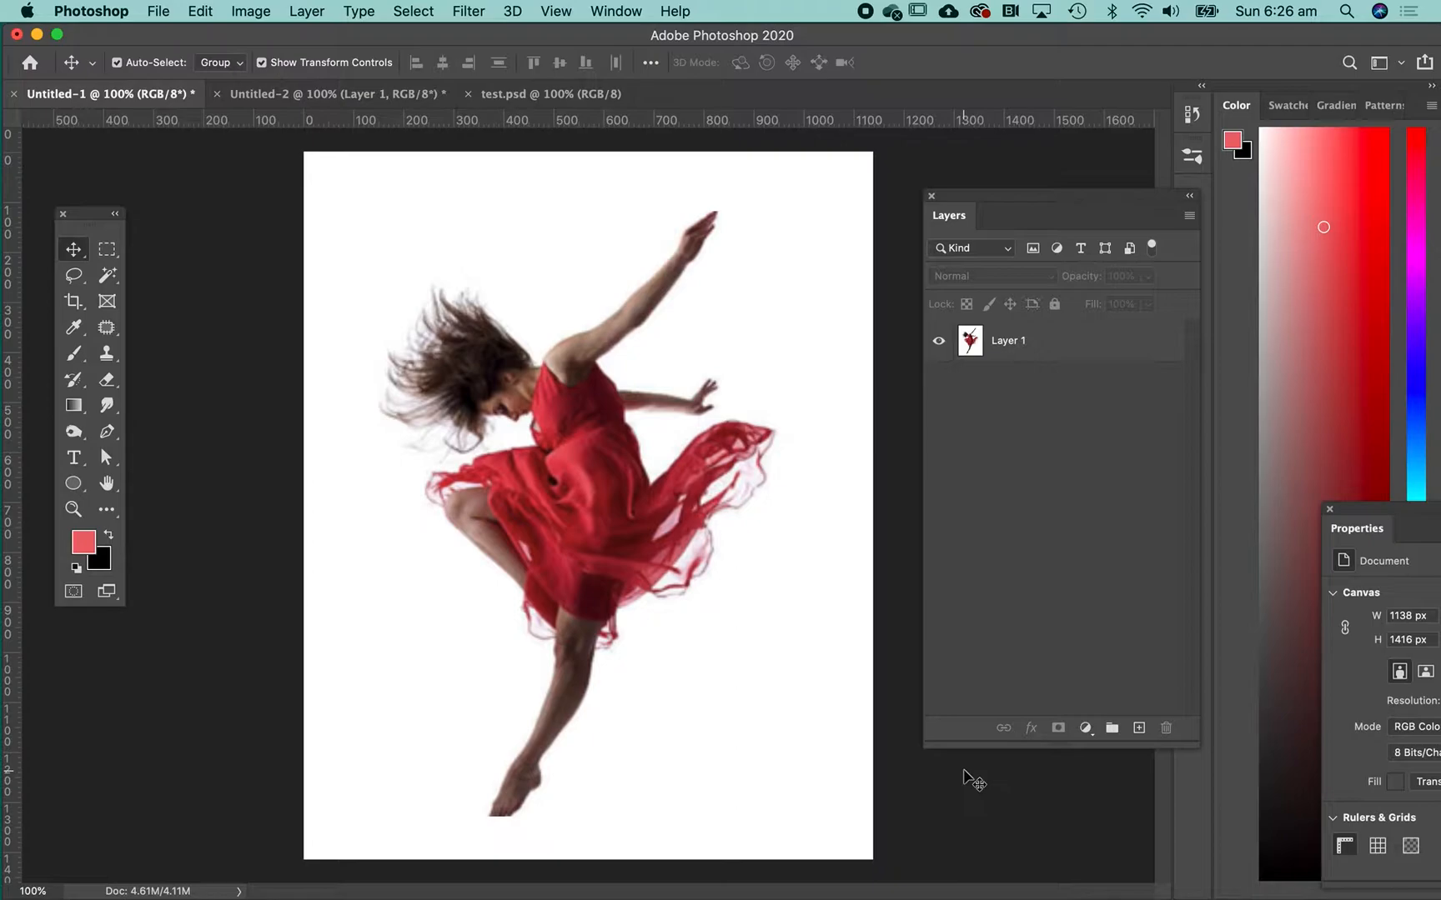
pyautogui.click(1038, 349)
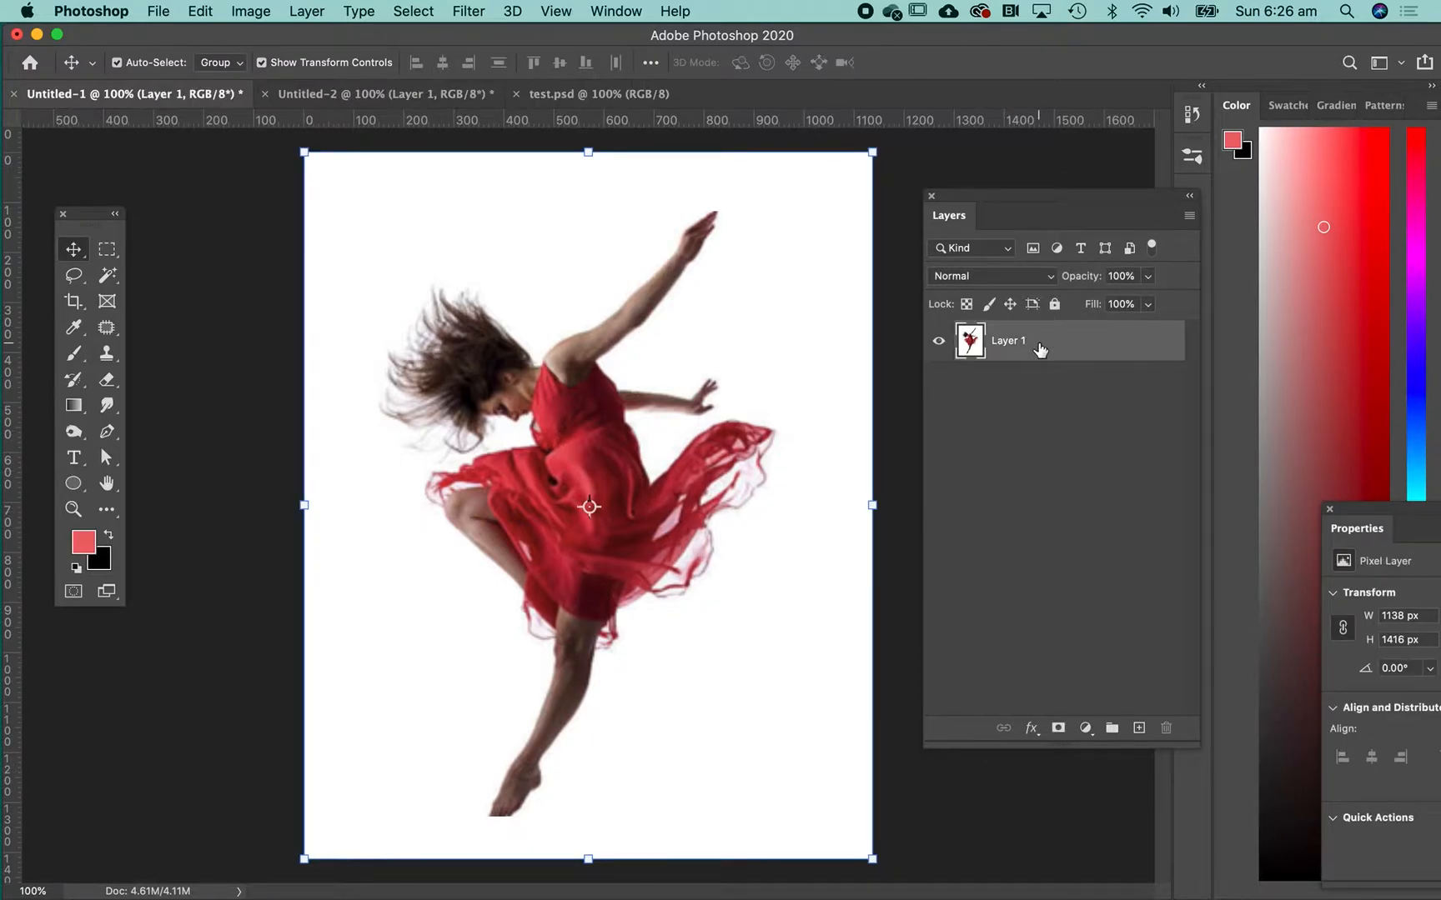
pyautogui.press('XF86AudioRaiseVolume')
pyautogui.press('XF86AudioRaiseVolume')
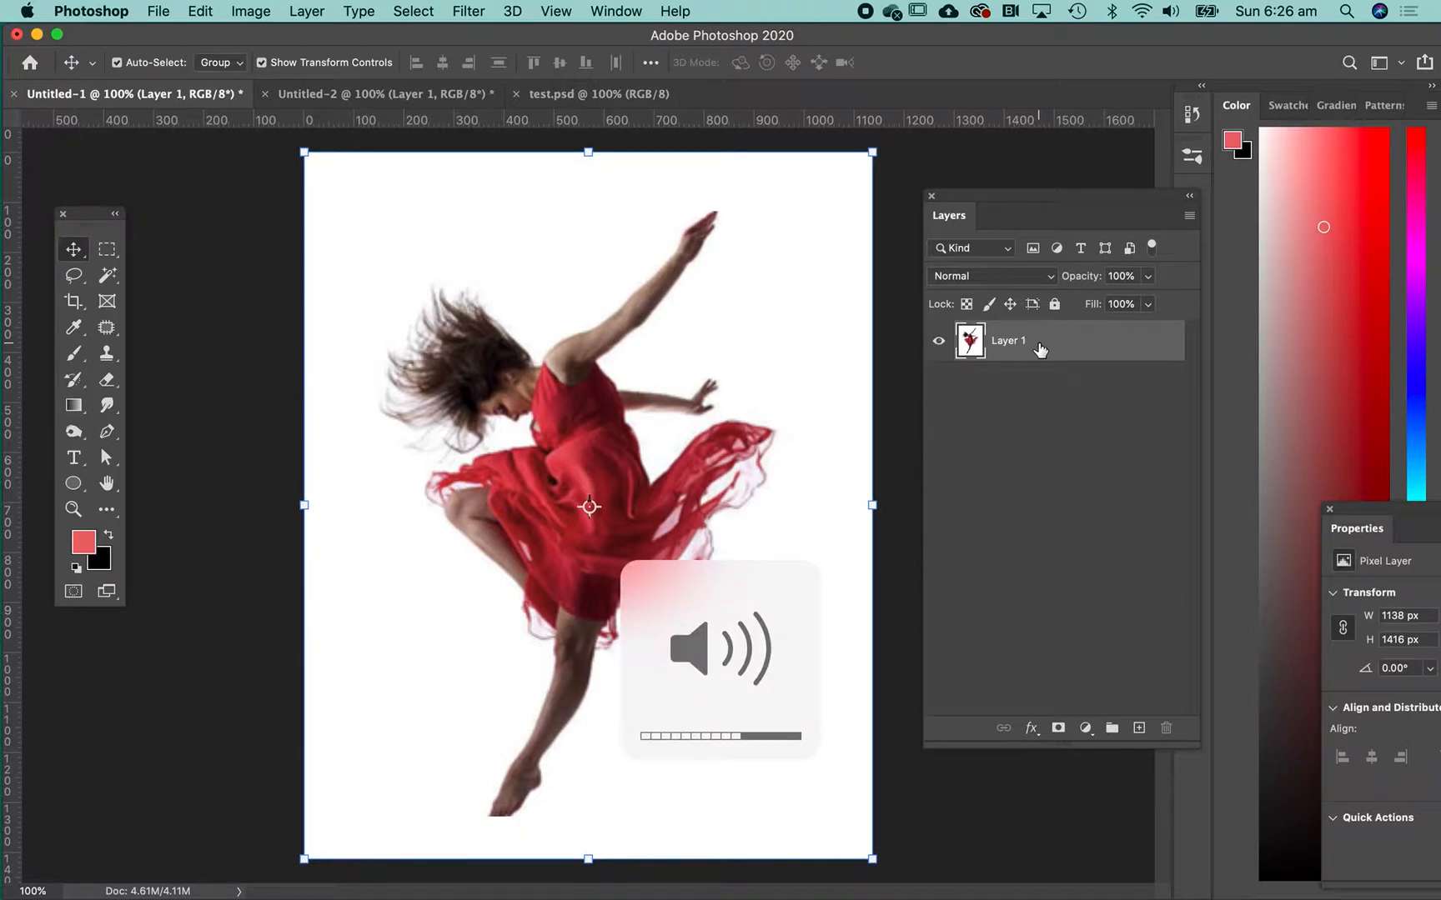
pyautogui.click(181, 310)
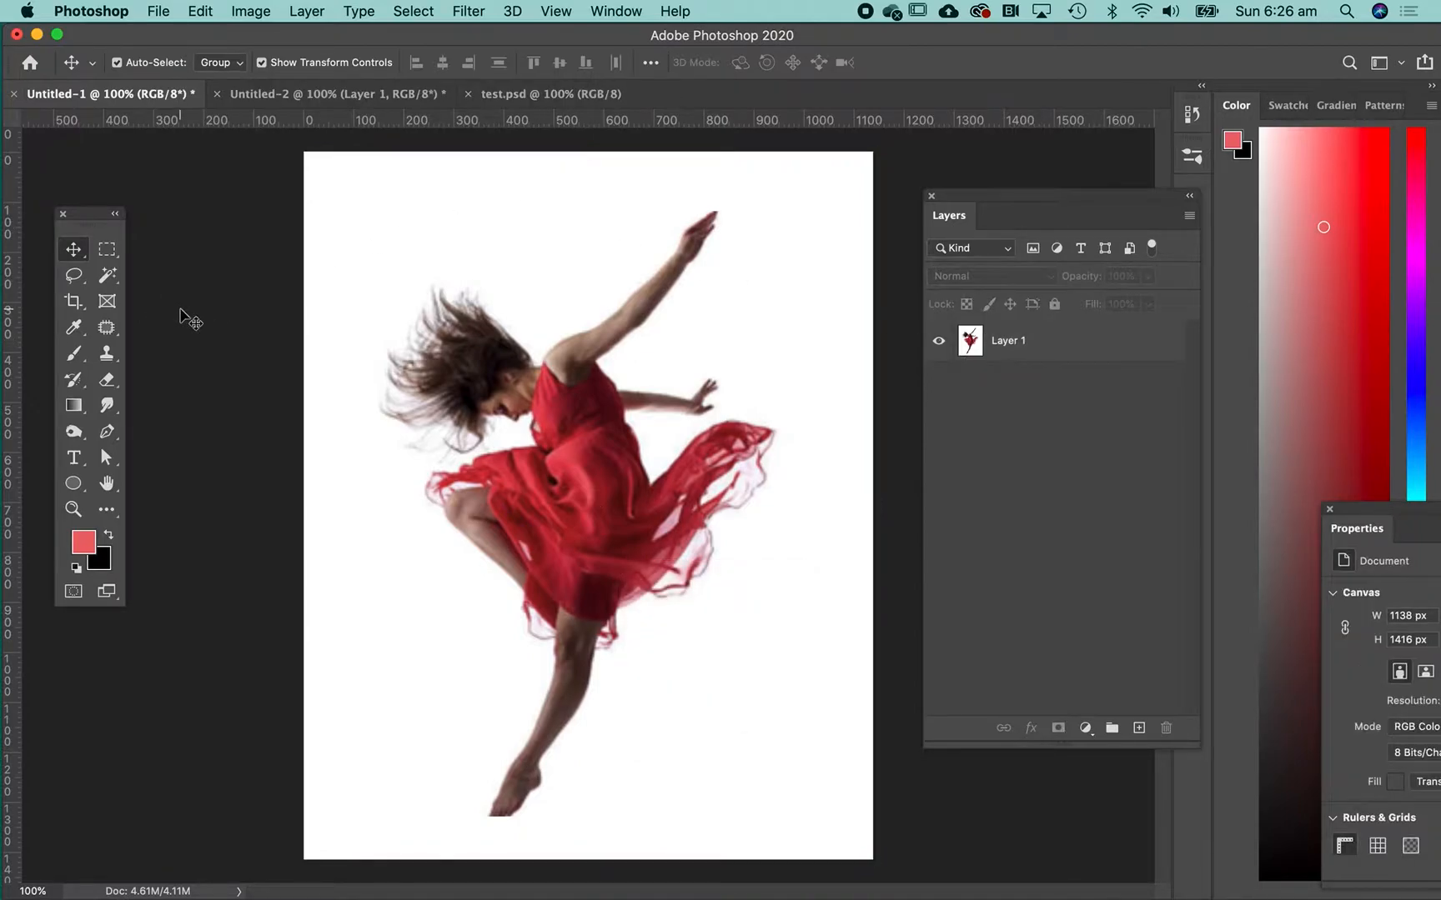
# Place a vertical guide through the canvas centre and a horizontal guide at about 640 px across the dancer's waist
pyautogui.click(1038, 348)
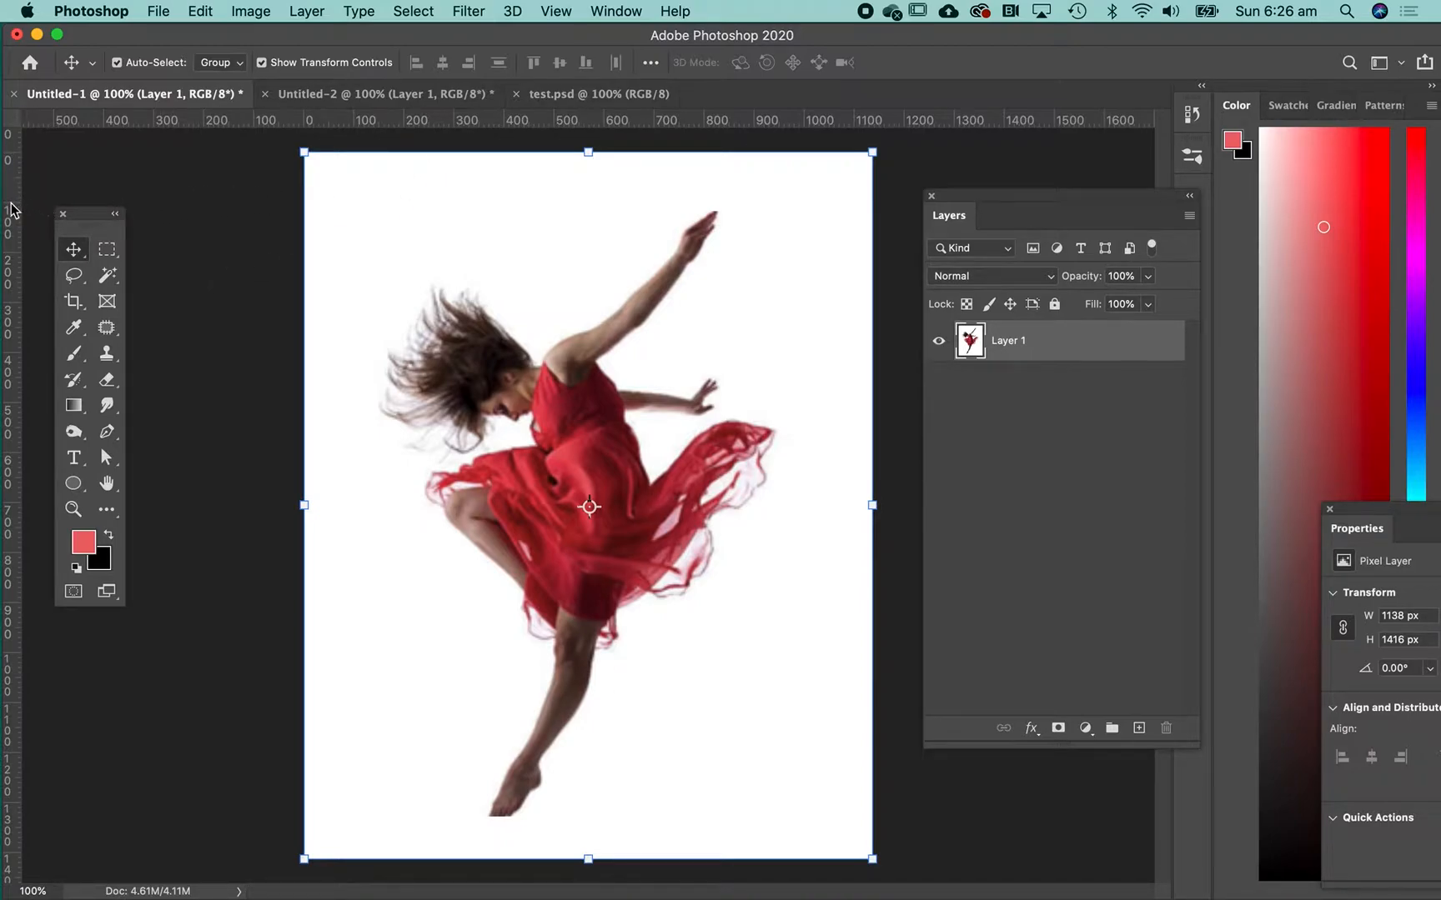
pyautogui.moveTo(10, 212); pyautogui.dragTo(587, 214)
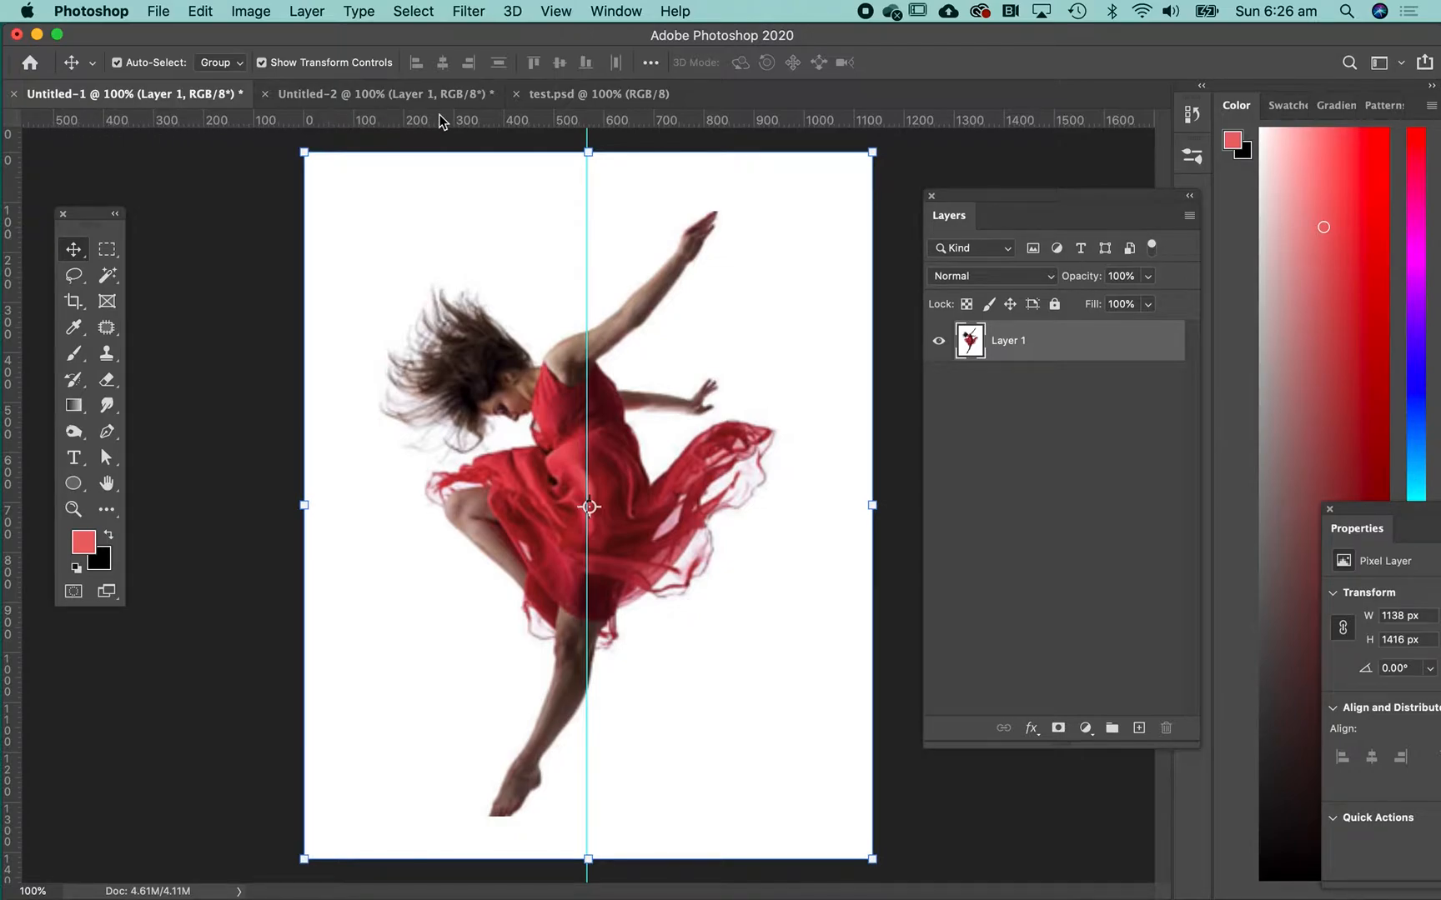
pyautogui.click(555, 11)
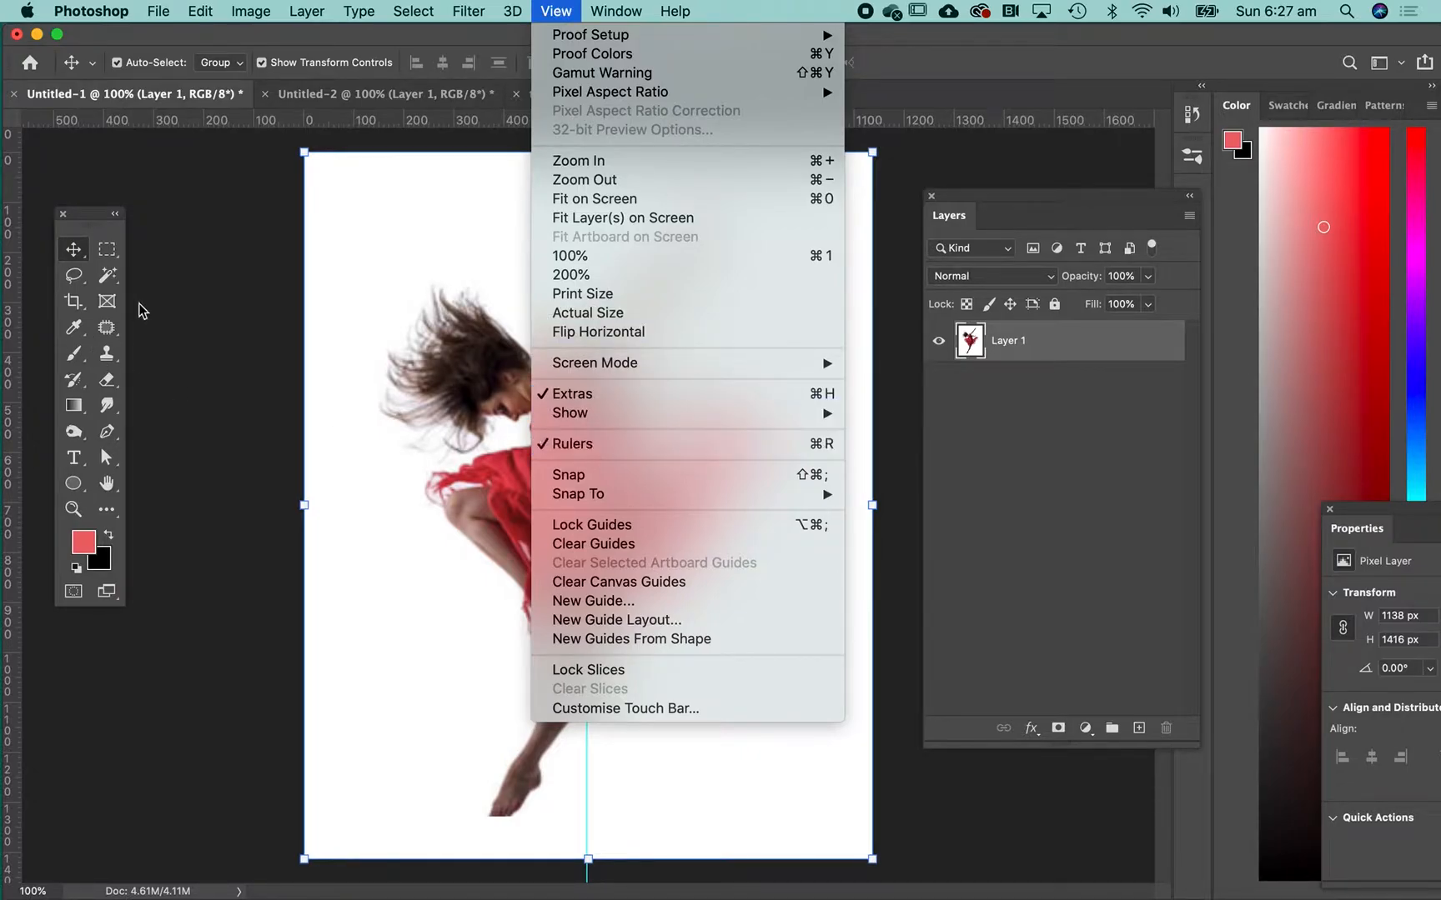
pyautogui.click(236, 280)
pyautogui.moveTo(498, 125); pyautogui.dragTo(521, 470)
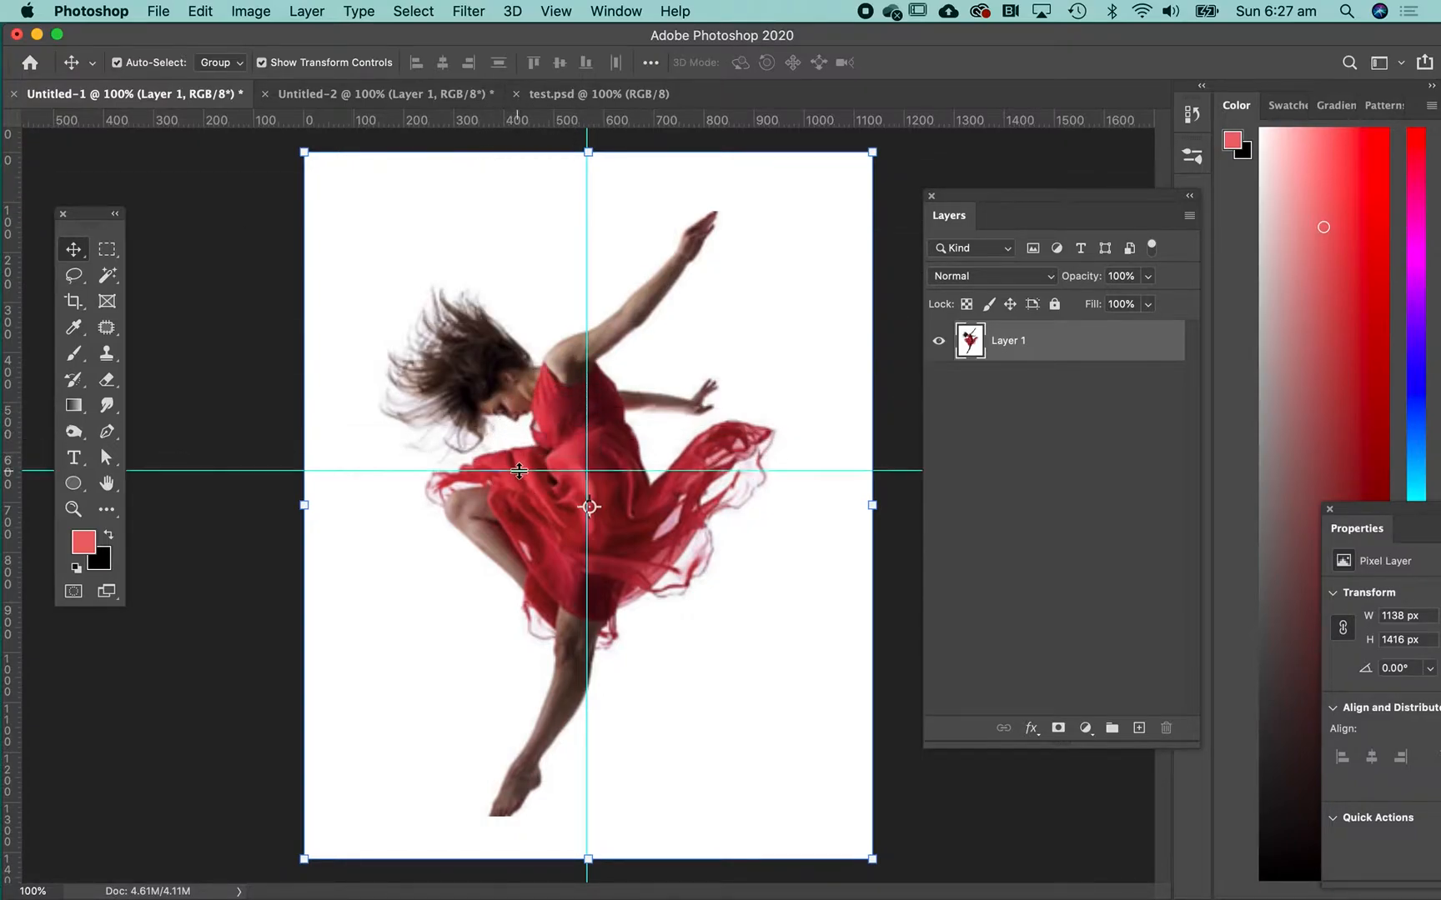
pyautogui.click(1031, 433)
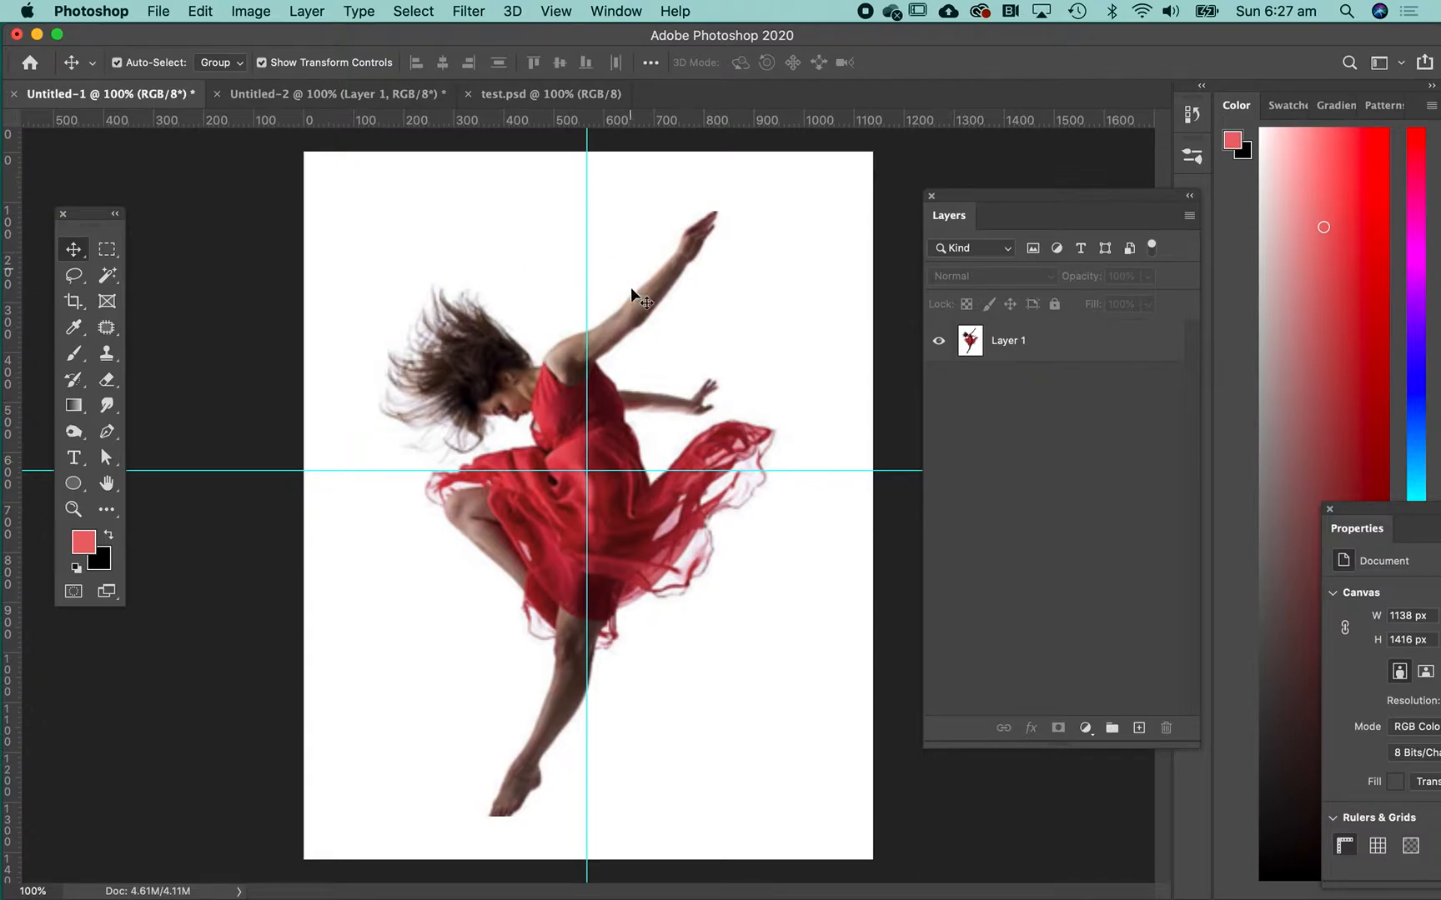
# Cut the upper-left section of Layer 1, bounded by the guides, onto its own layer with Layer Via Cut
pyautogui.click(1038, 342)
pyautogui.click(105, 248)
pyautogui.moveTo(304, 152); pyautogui.dragTo(586, 471)
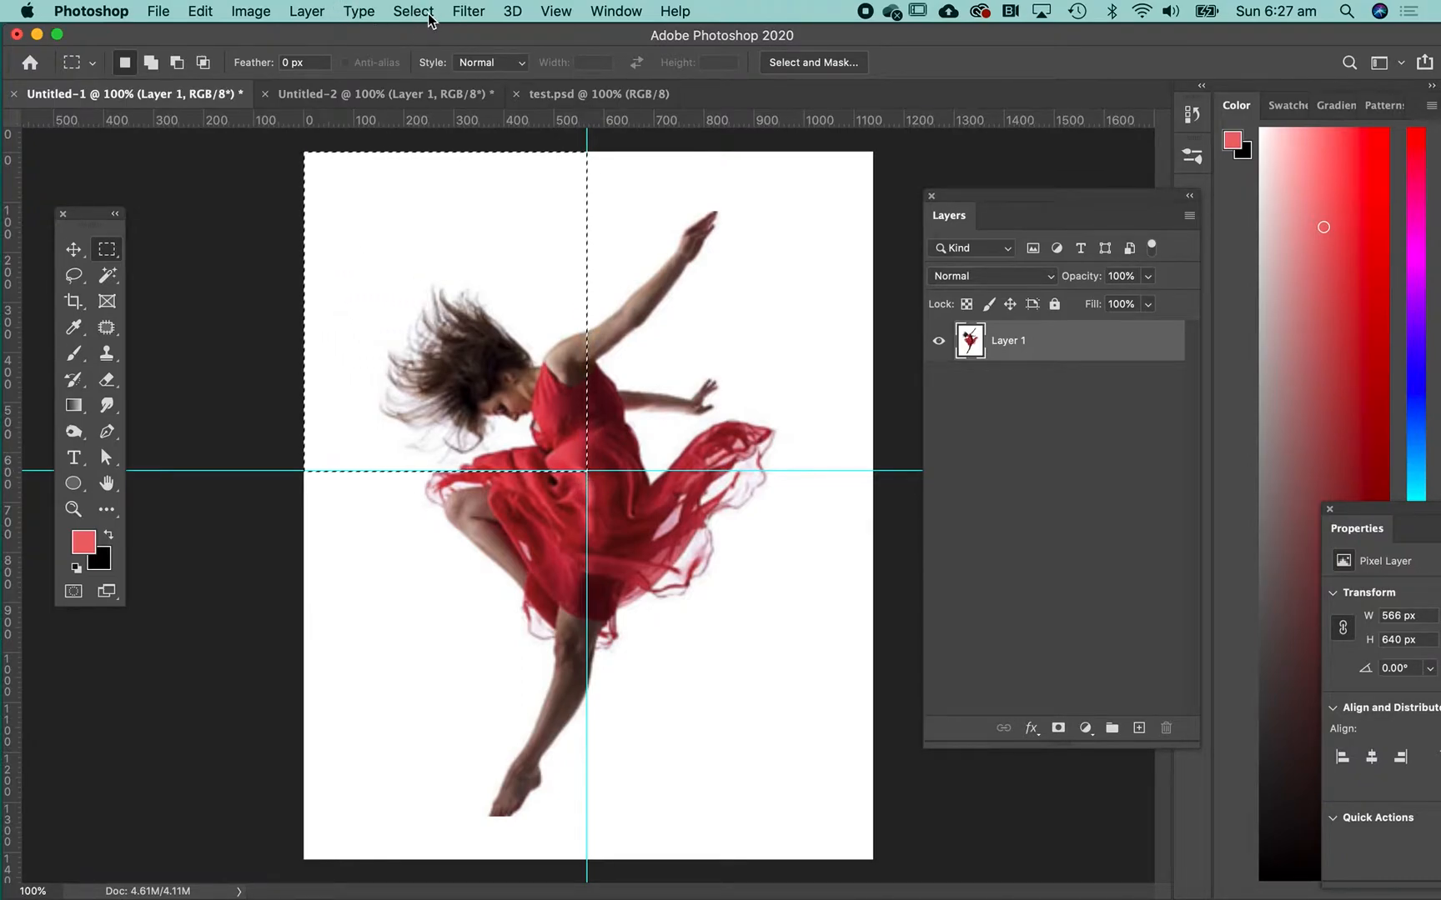
pyautogui.click(305, 11)
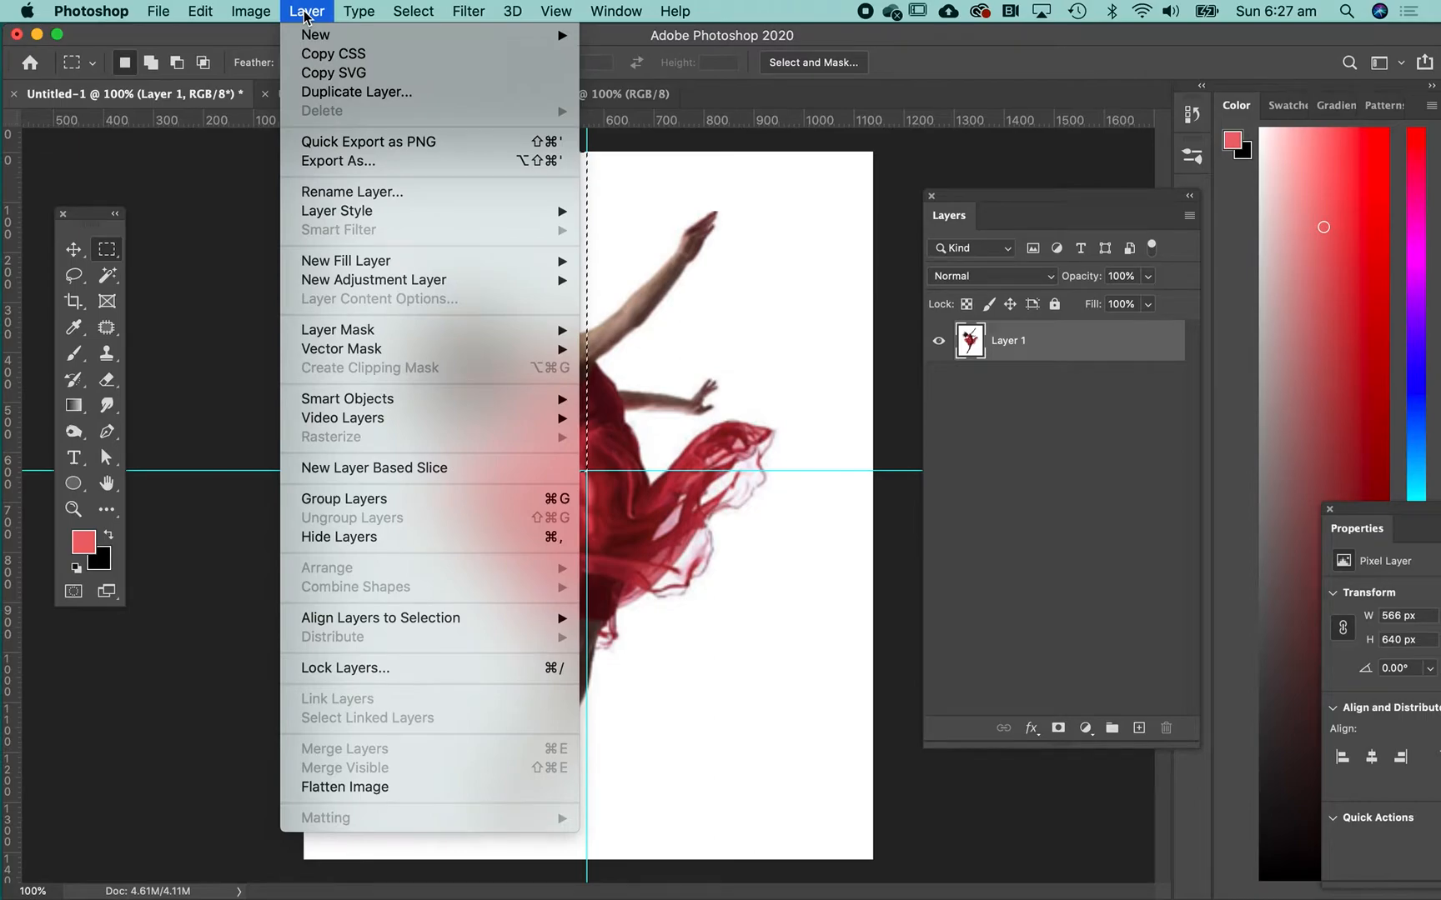
pyautogui.moveTo(321, 35)
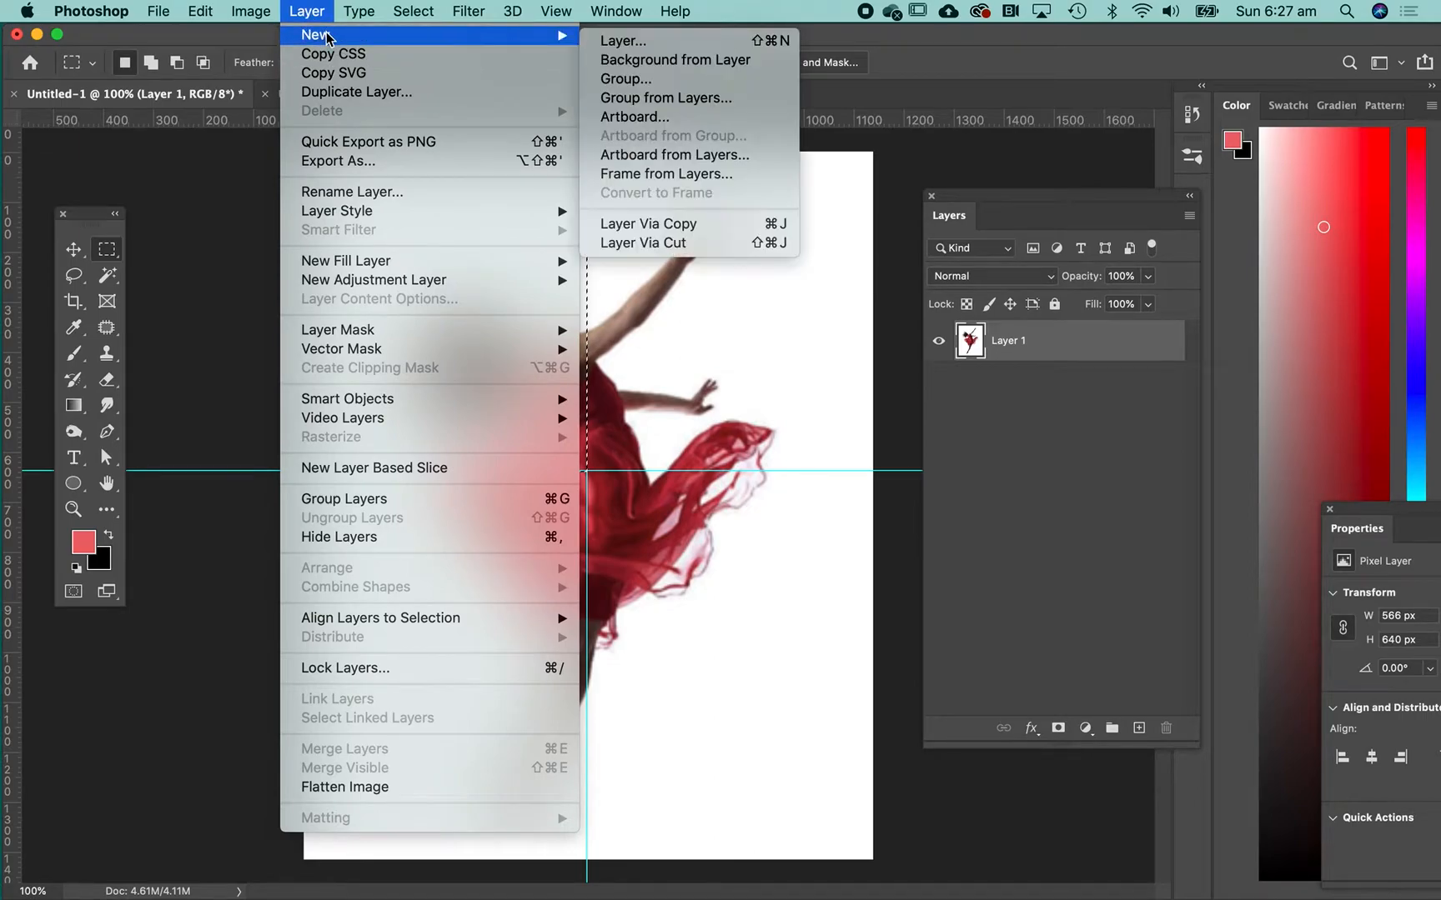
pyautogui.click(645, 242)
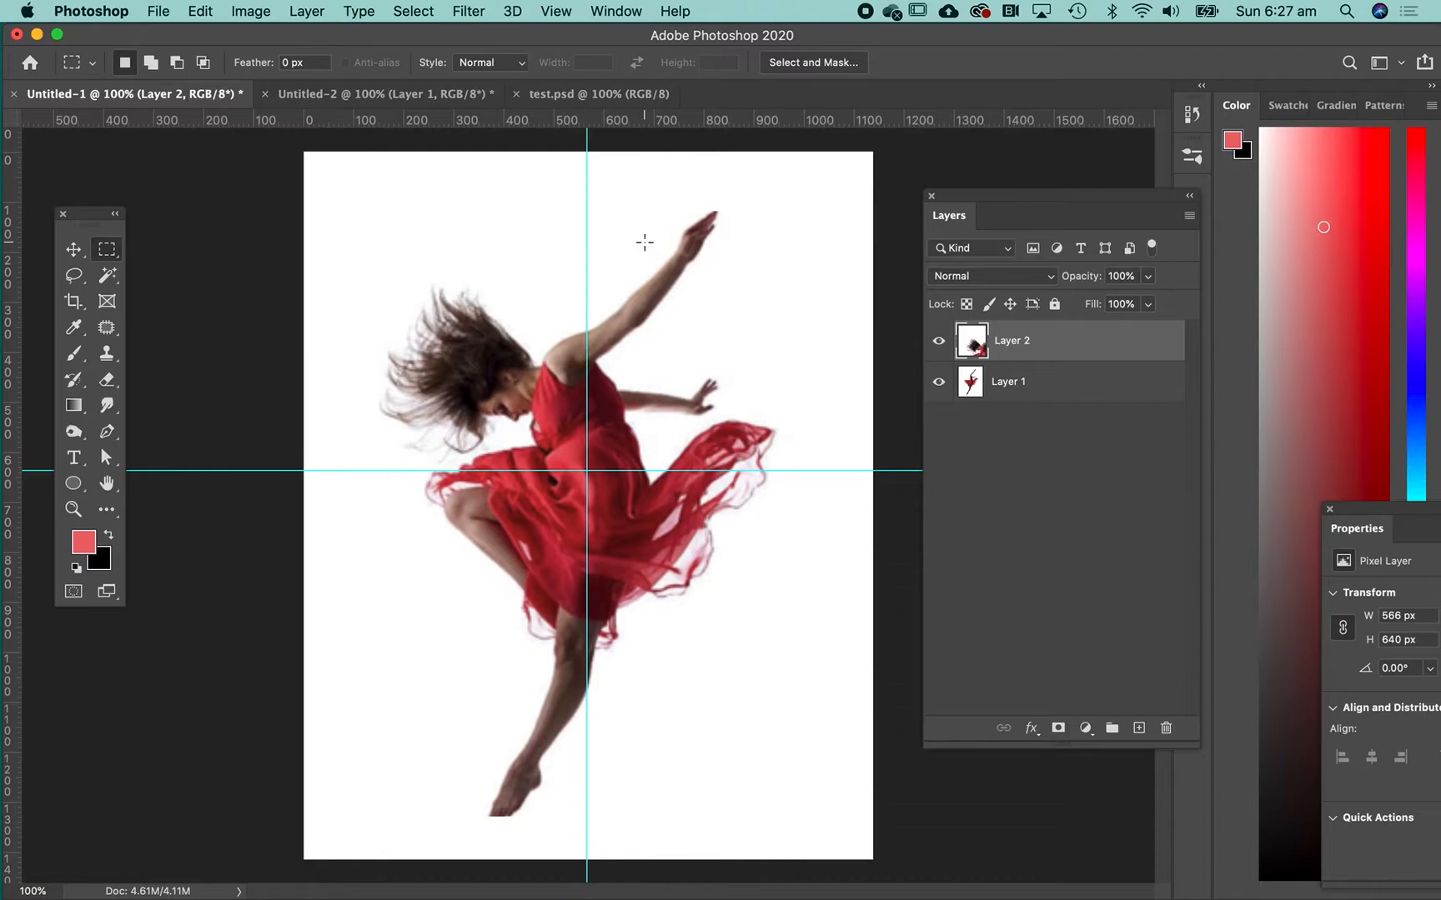
pyautogui.click(939, 384)
pyautogui.click(939, 384)
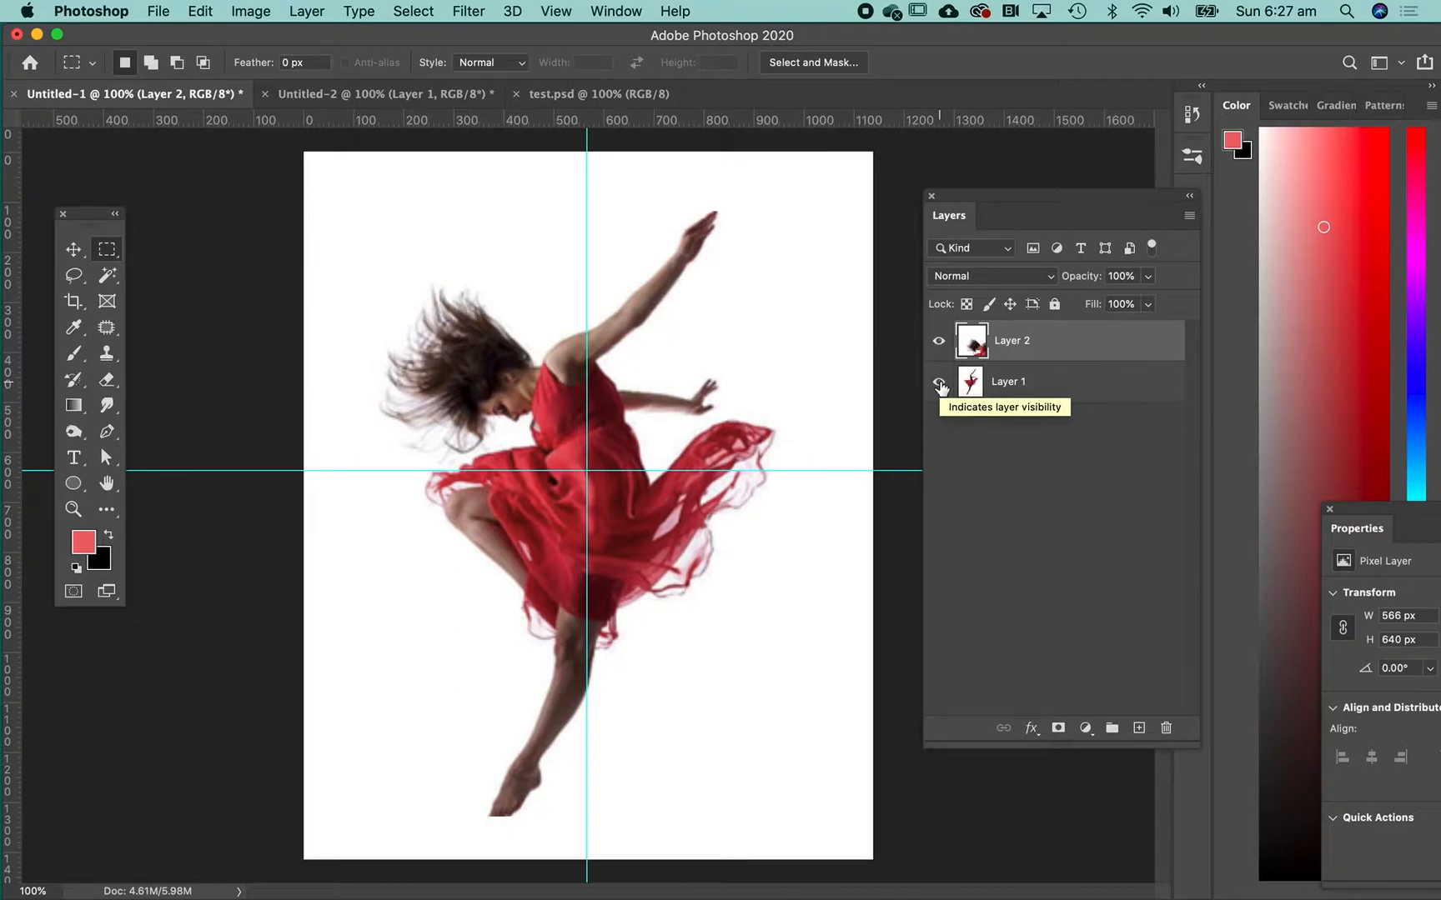
# Cut the upper-right section of Layer 1, bounded by the guides, onto its own layer with Layer Via Cut
pyautogui.moveTo(884, 142); pyautogui.dragTo(587, 469)
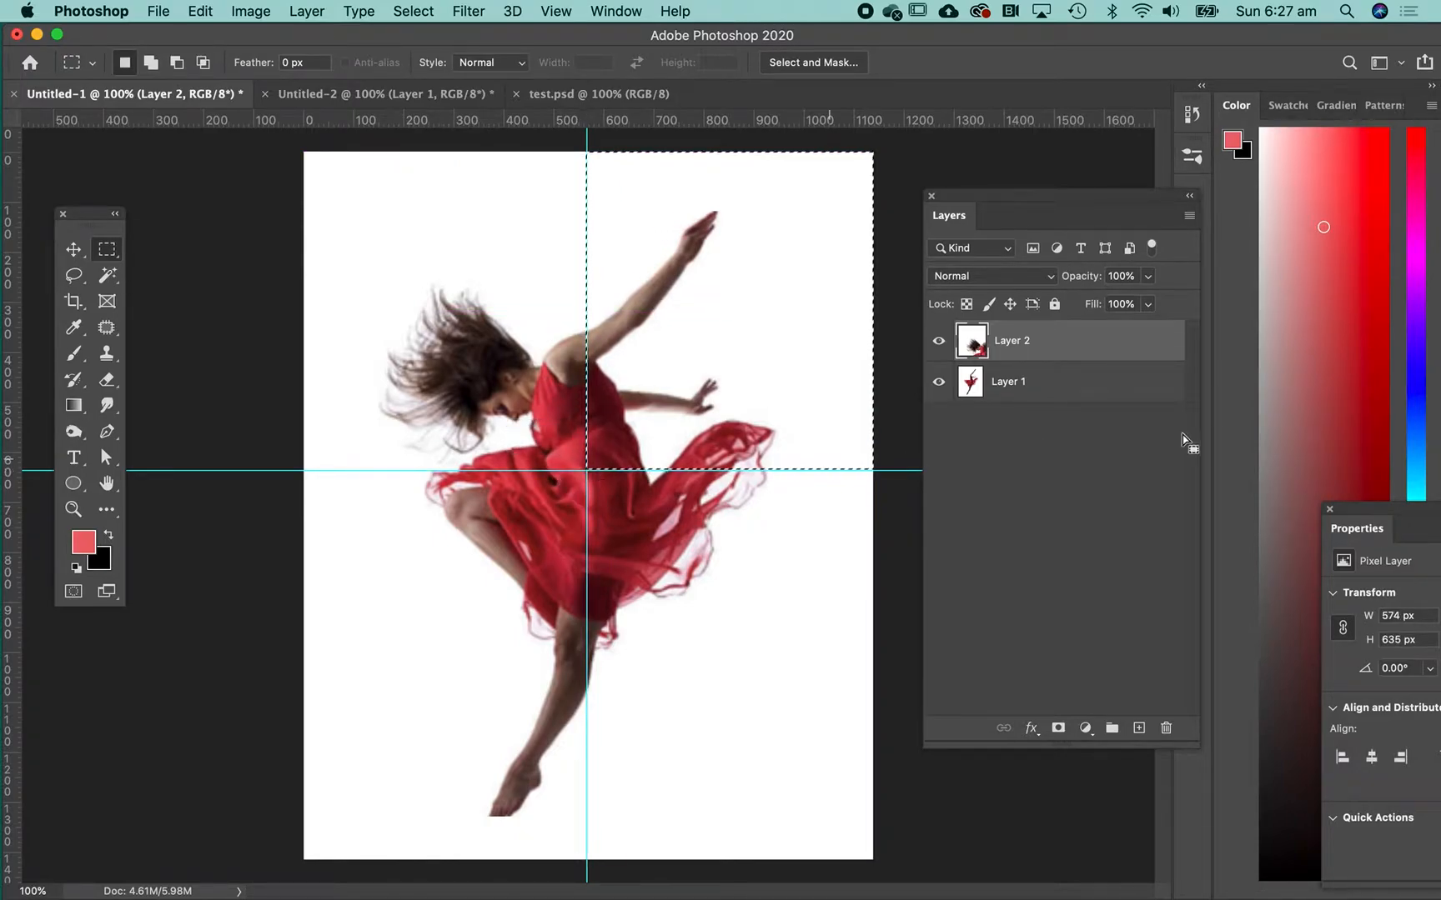
pyautogui.click(1033, 383)
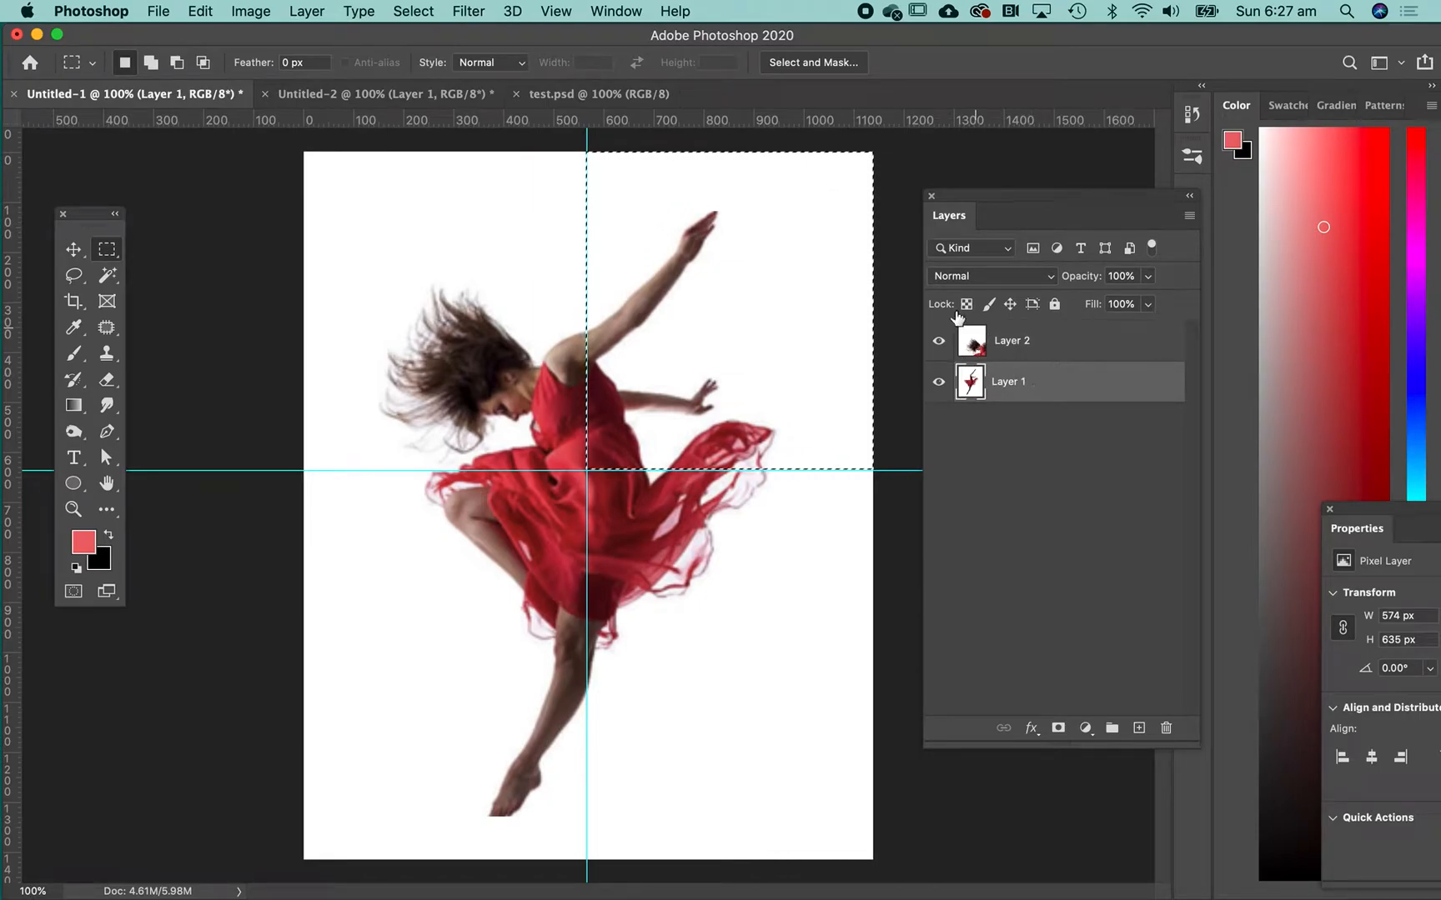
pyautogui.click(315, 12)
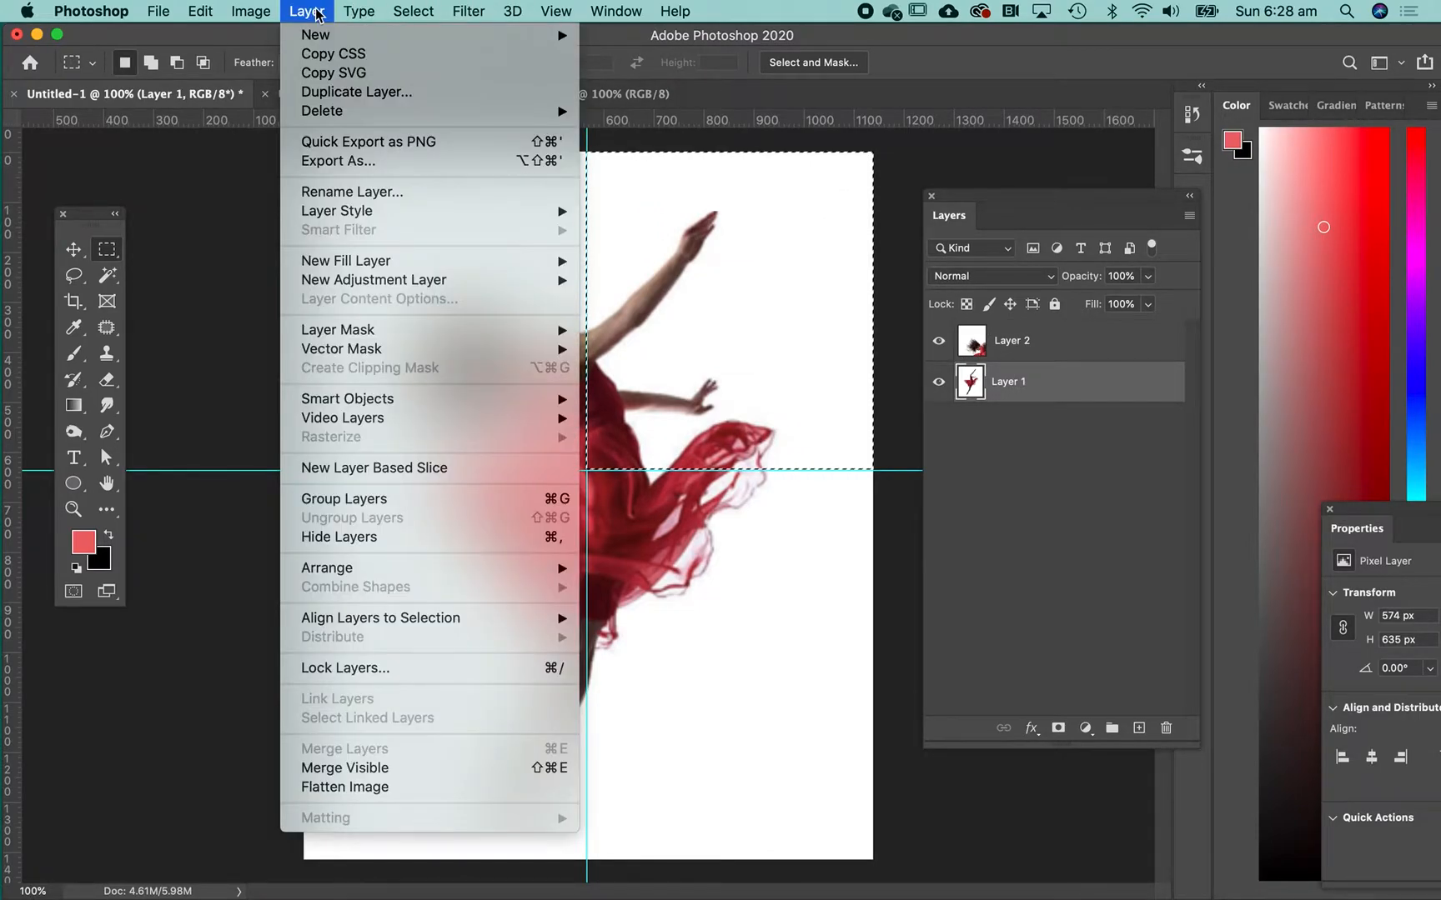
pyautogui.moveTo(326, 35)
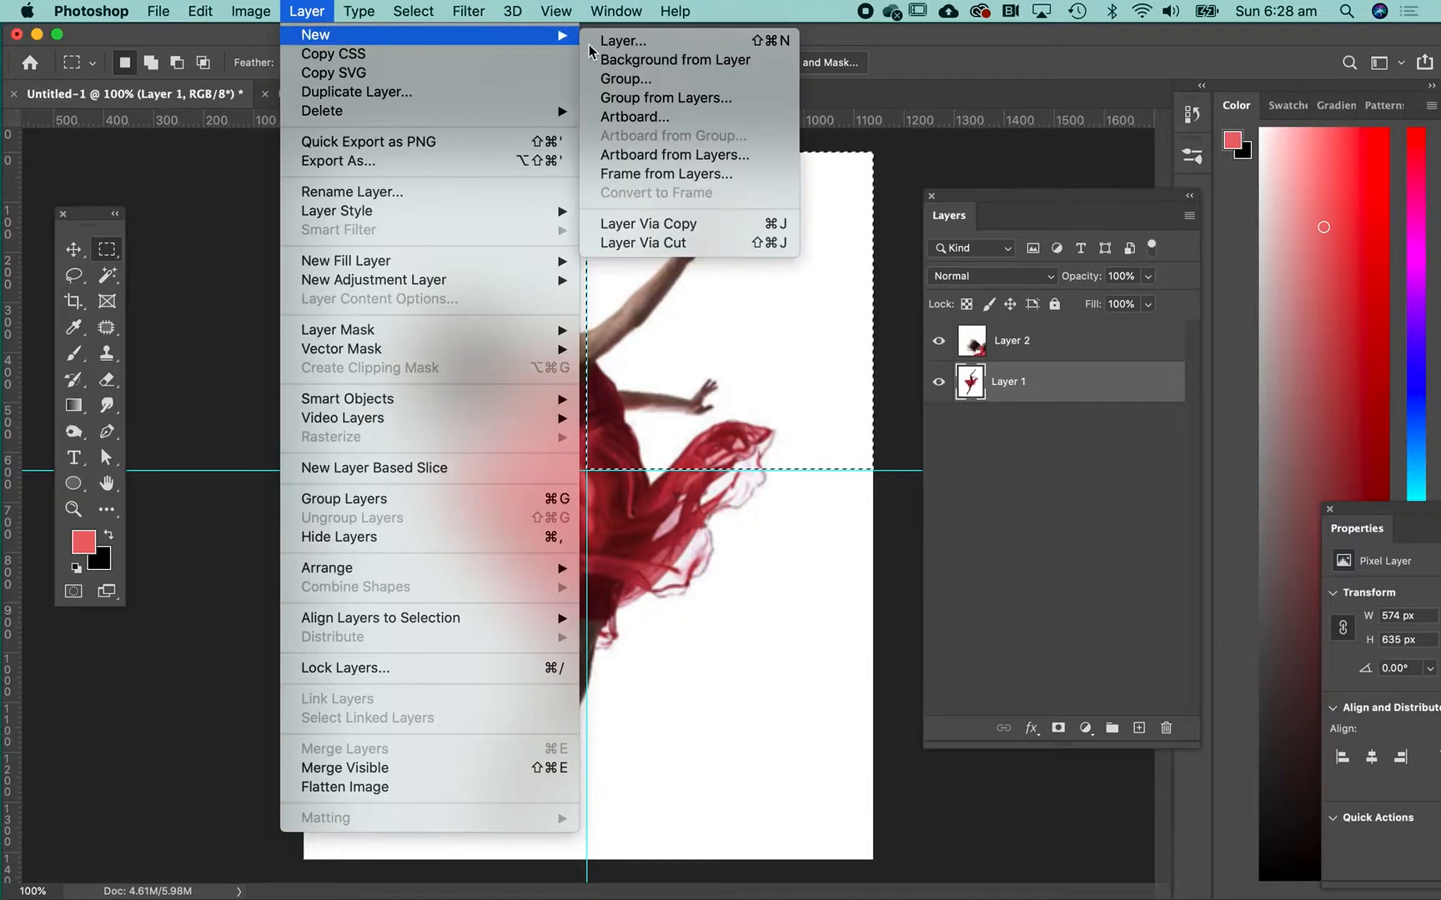
pyautogui.click(689, 242)
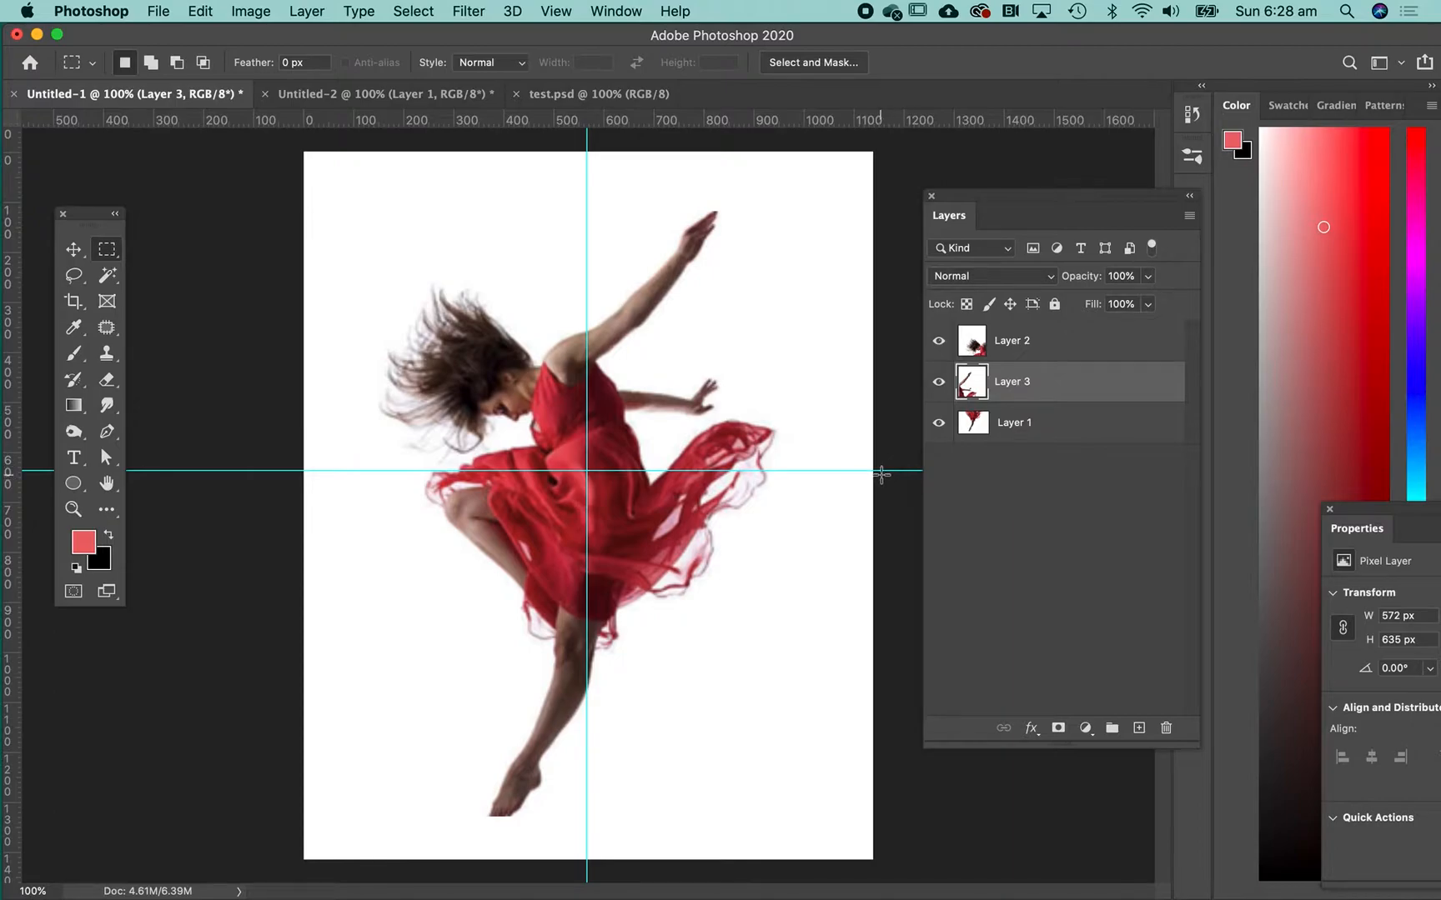
# Cut the lower-right section of Layer 1, bounded by the guides, onto its own layer and deselect all layers
pyautogui.moveTo(882, 471); pyautogui.dragTo(585, 871)
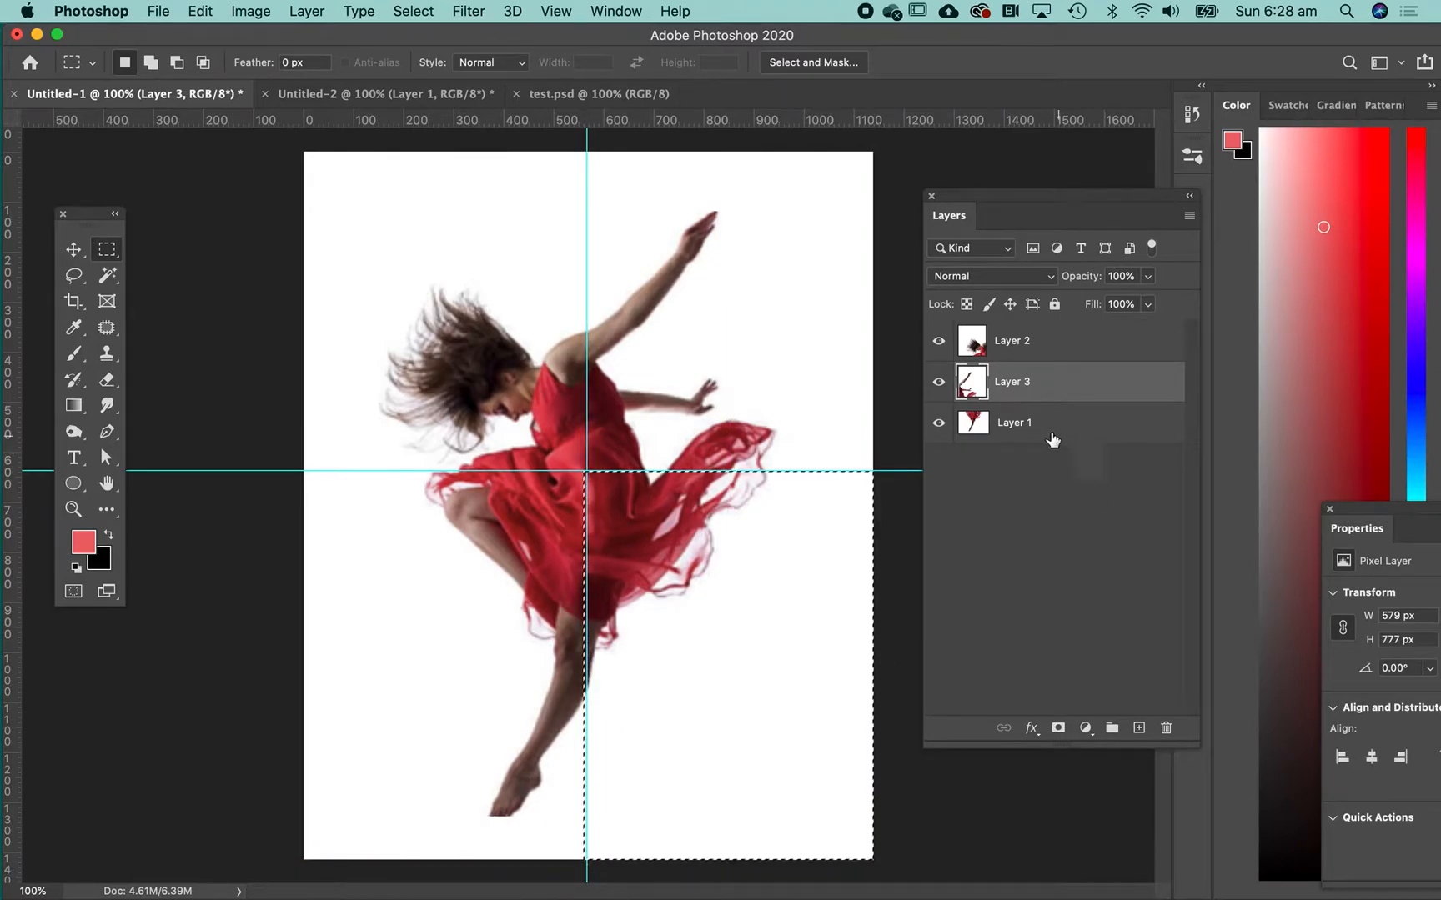
pyautogui.click(1033, 424)
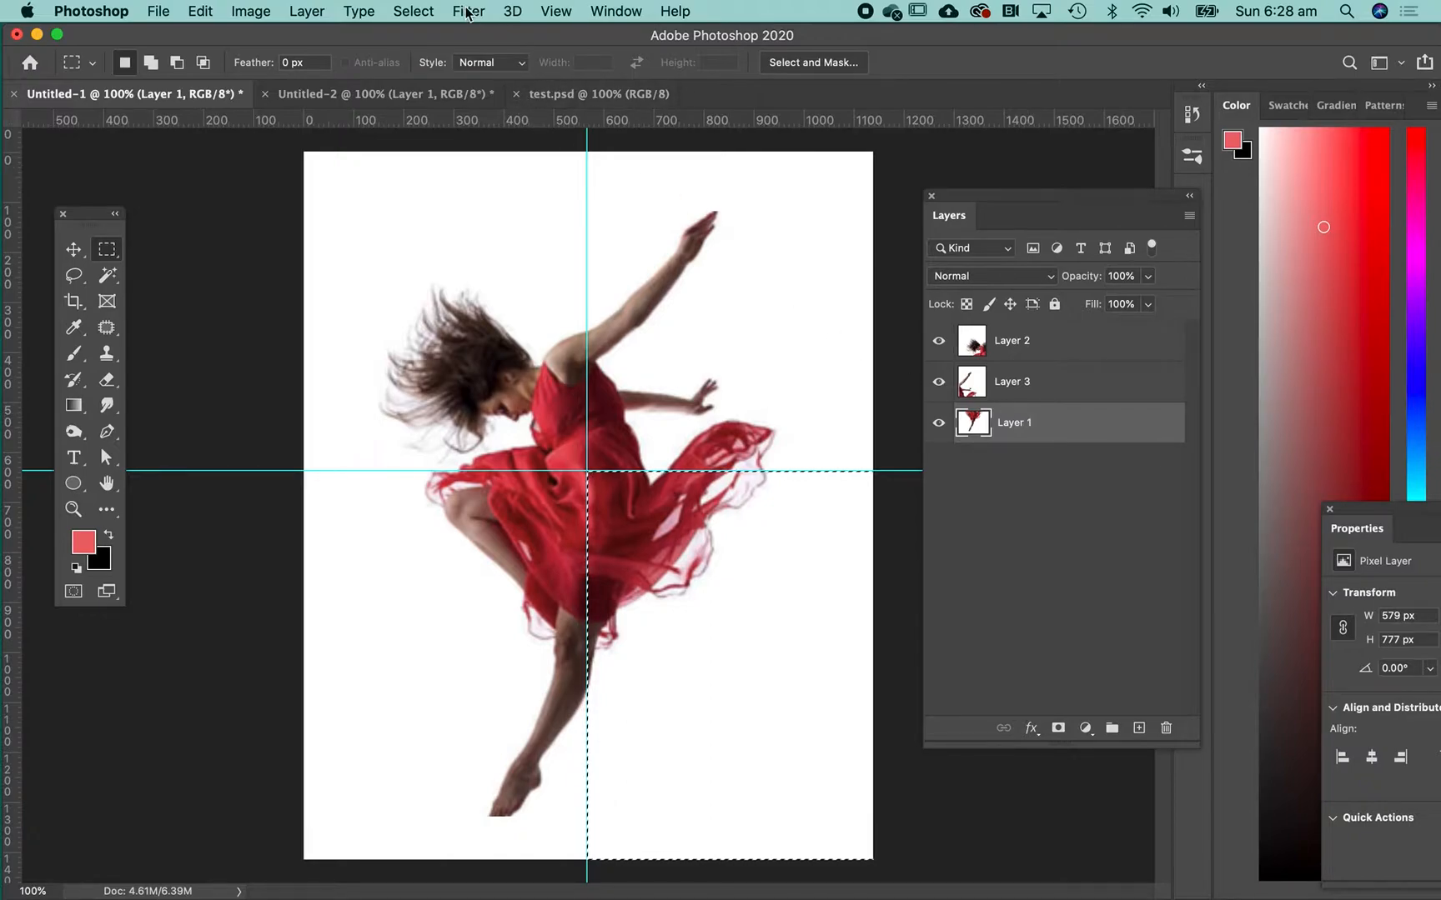
pyautogui.click(310, 11)
pyautogui.moveTo(325, 38)
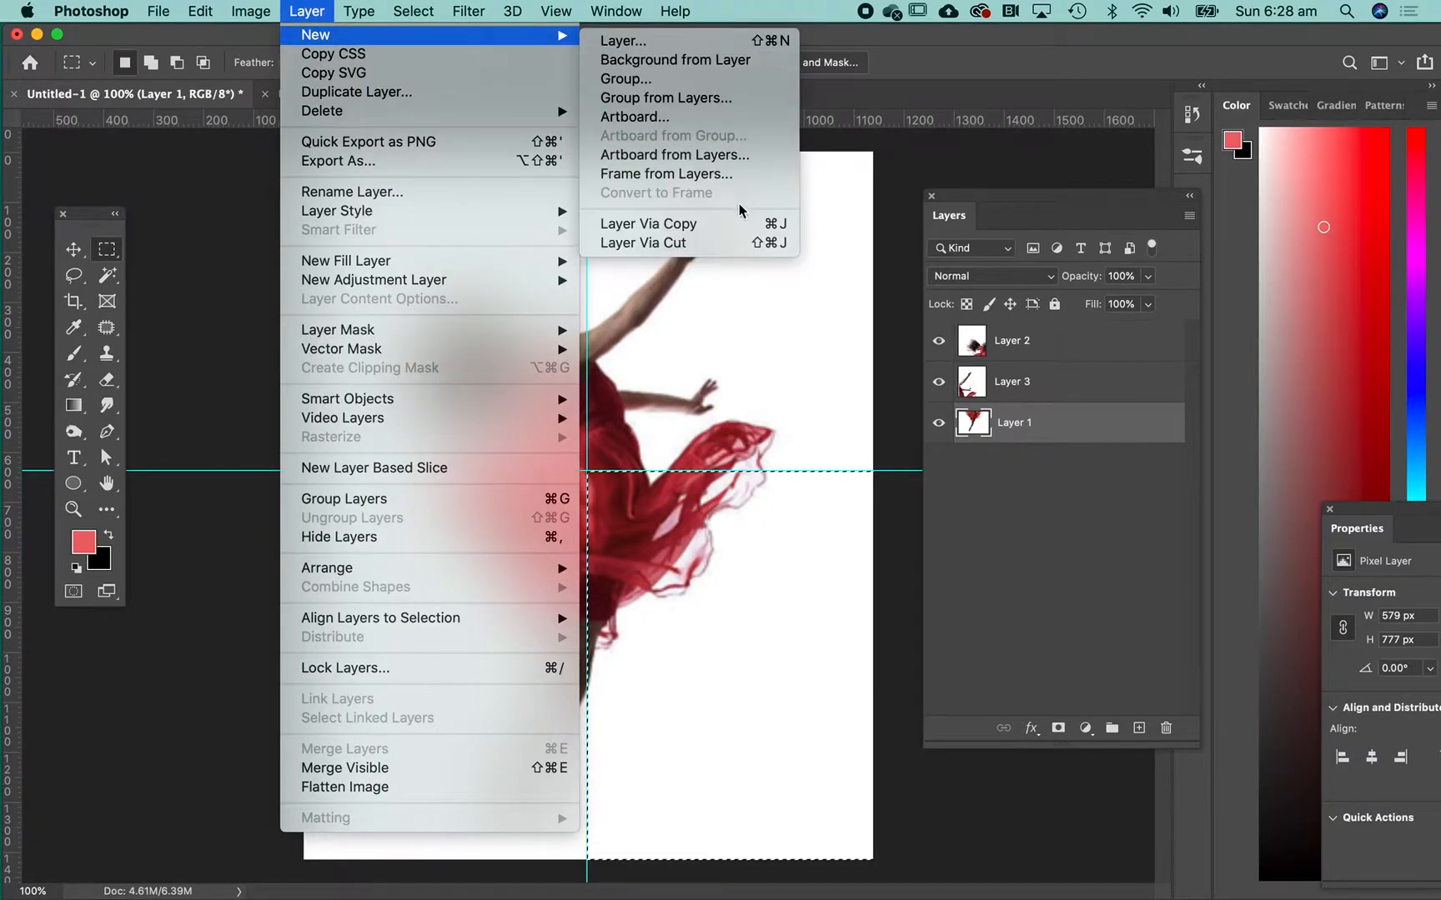
pyautogui.click(732, 243)
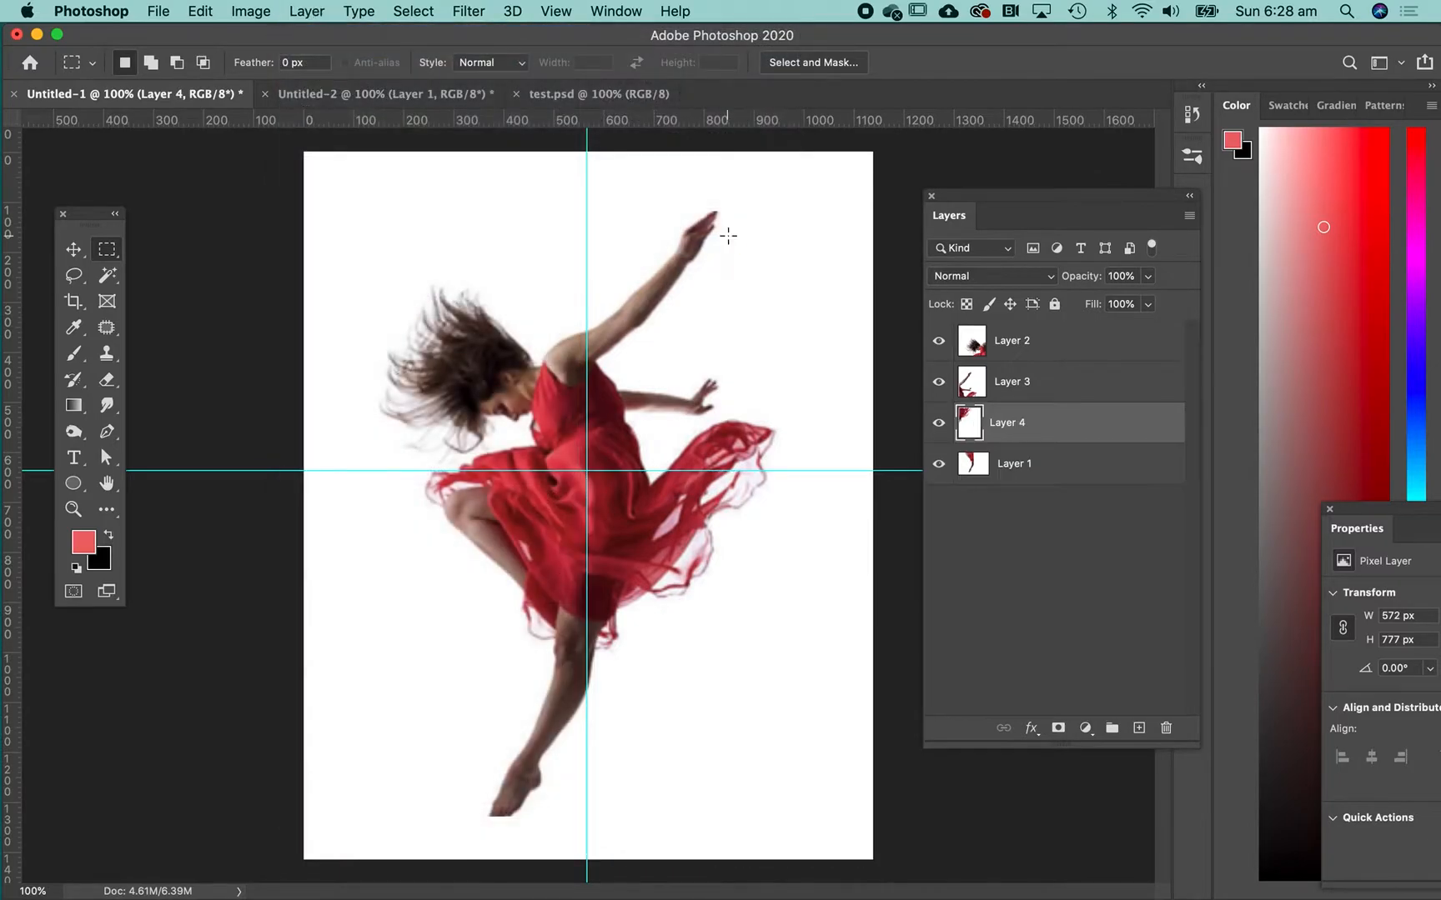
pyautogui.click(1054, 507)
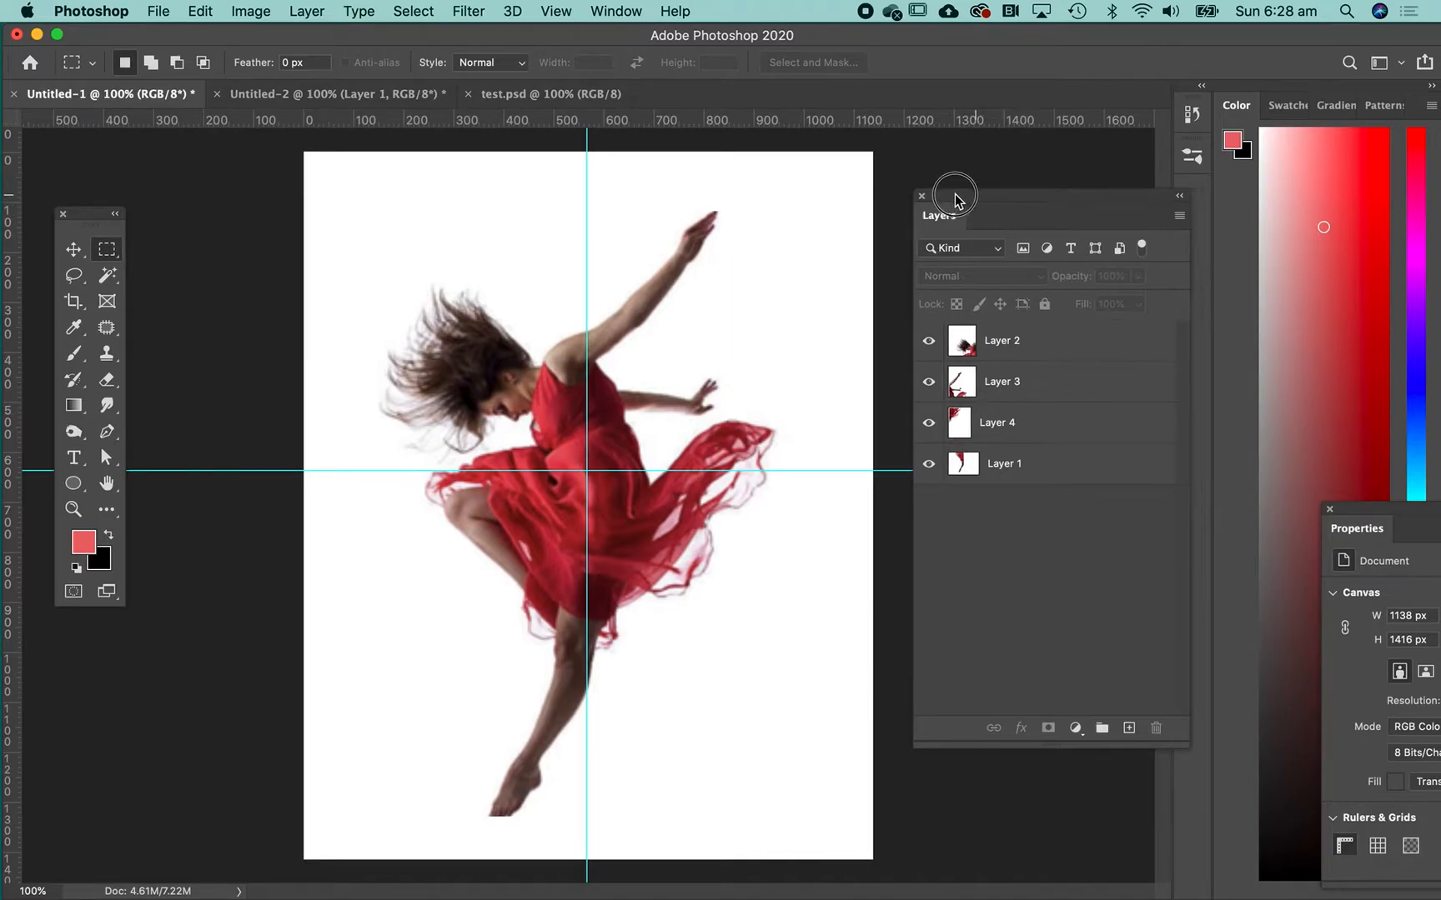
# Set the layer thumbnails to the largest size and check the lower-right piece by toggling its visibility
pyautogui.moveTo(979, 205); pyautogui.dragTo(913, 196)
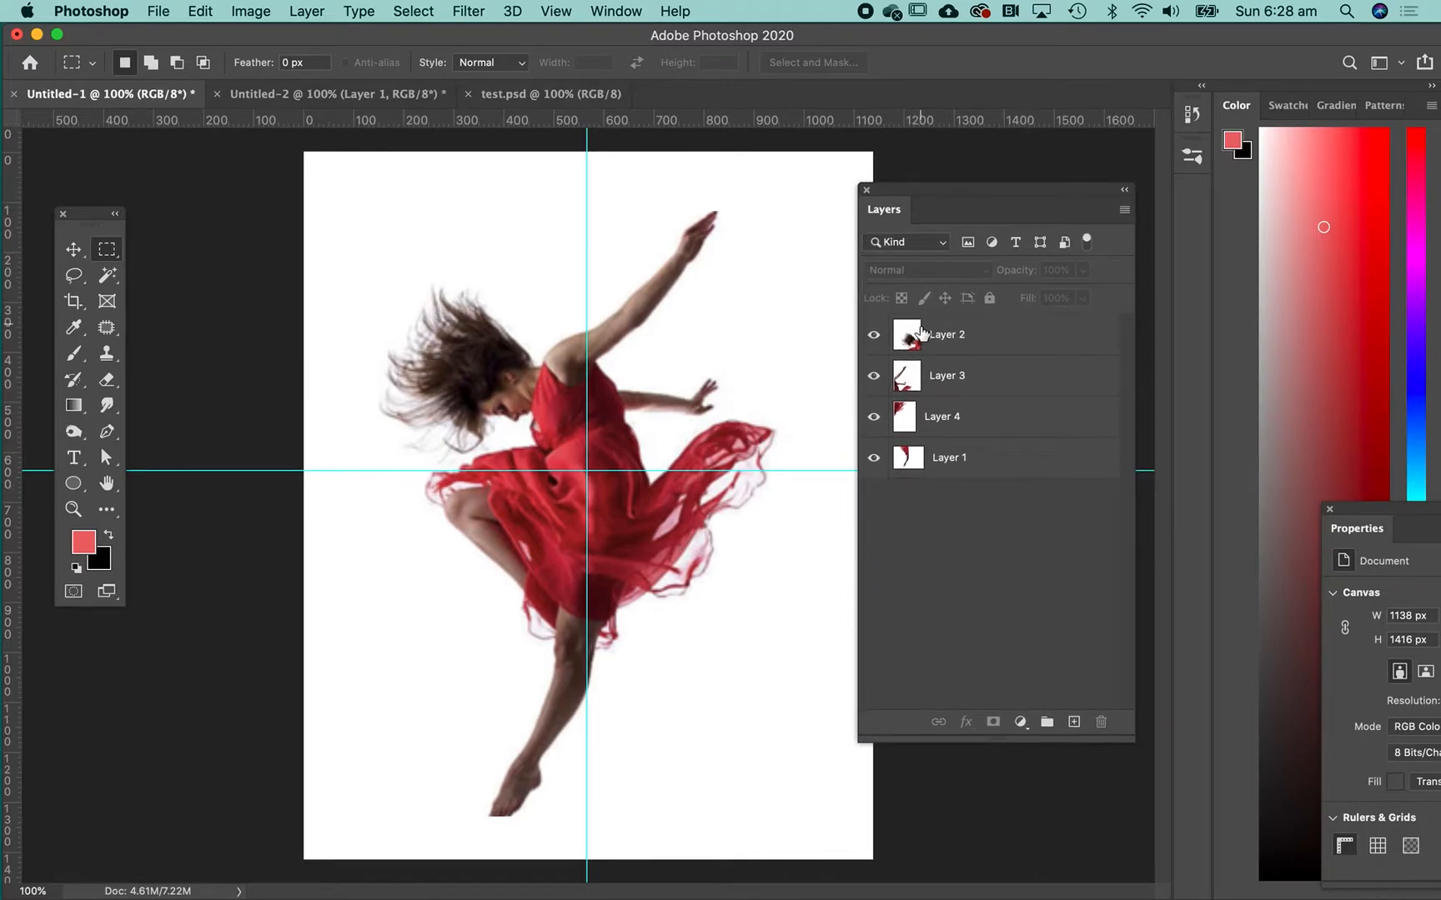
pyautogui.click(1124, 212)
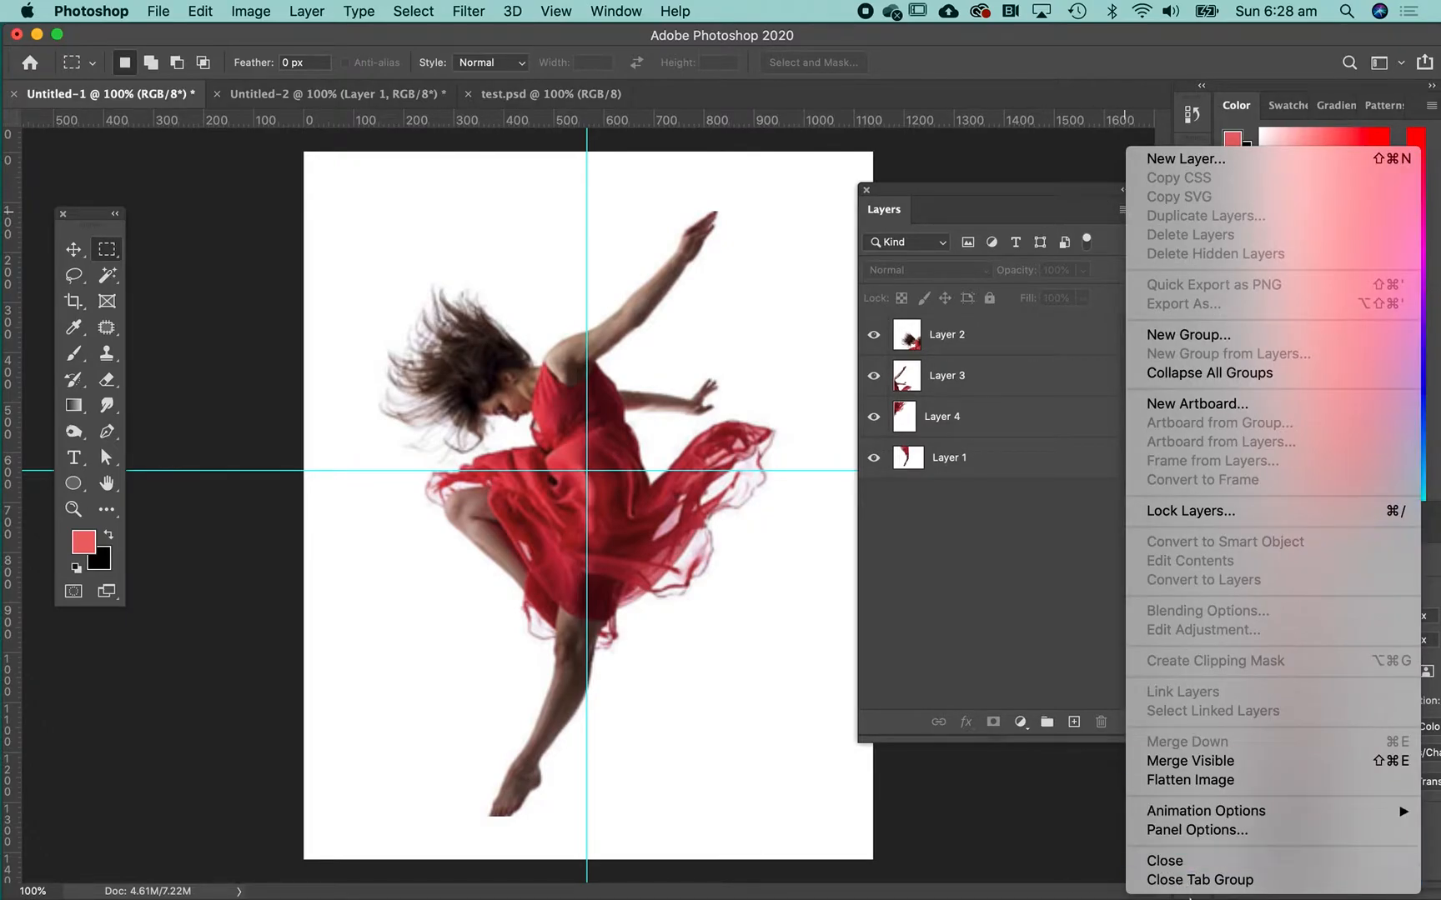
pyautogui.click(1207, 831)
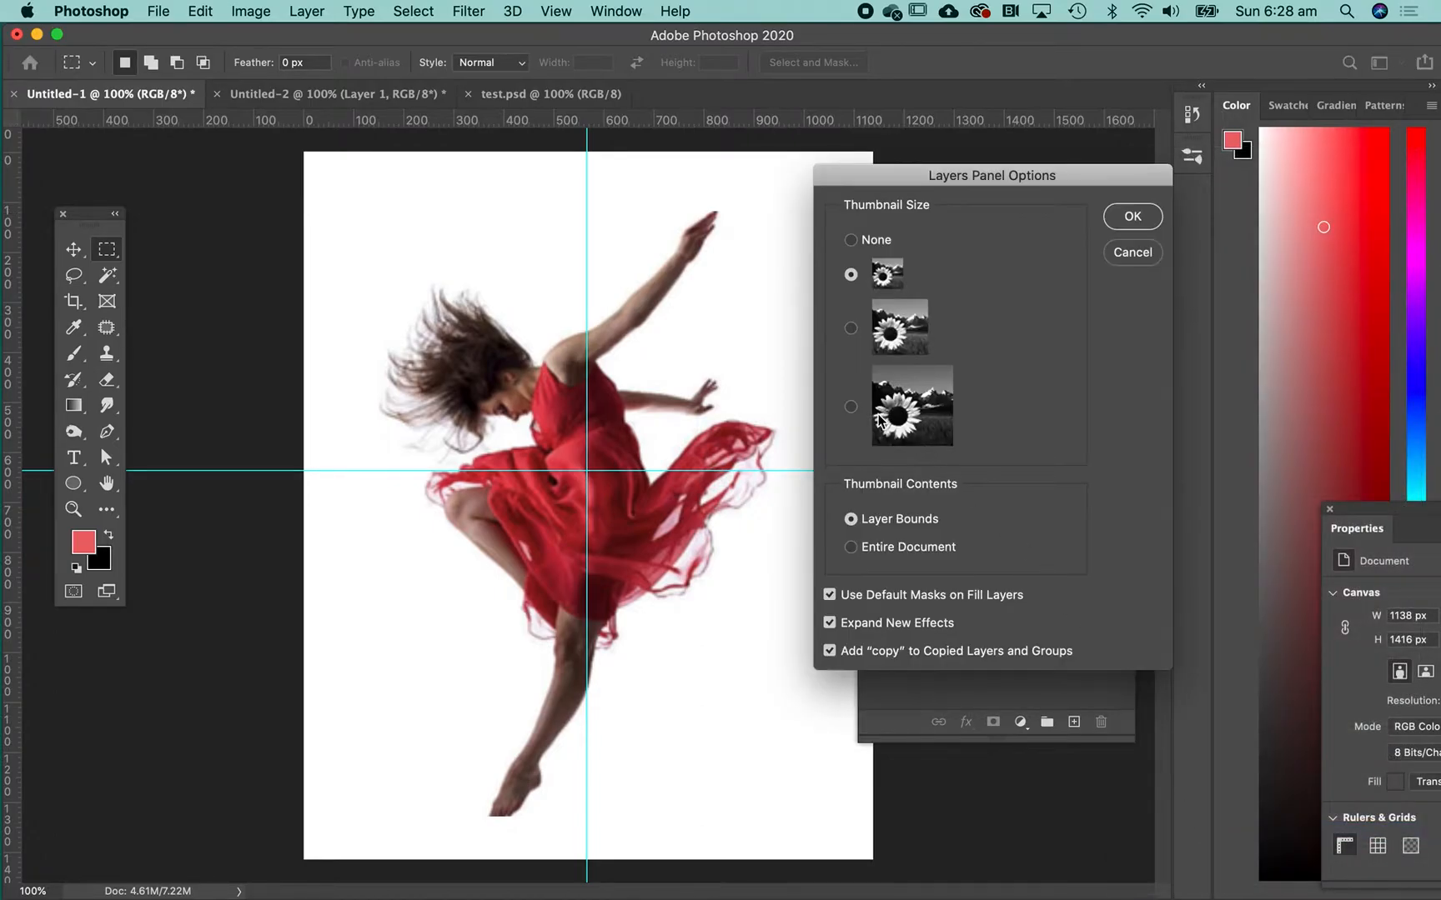
pyautogui.click(890, 415)
pyautogui.click(1129, 218)
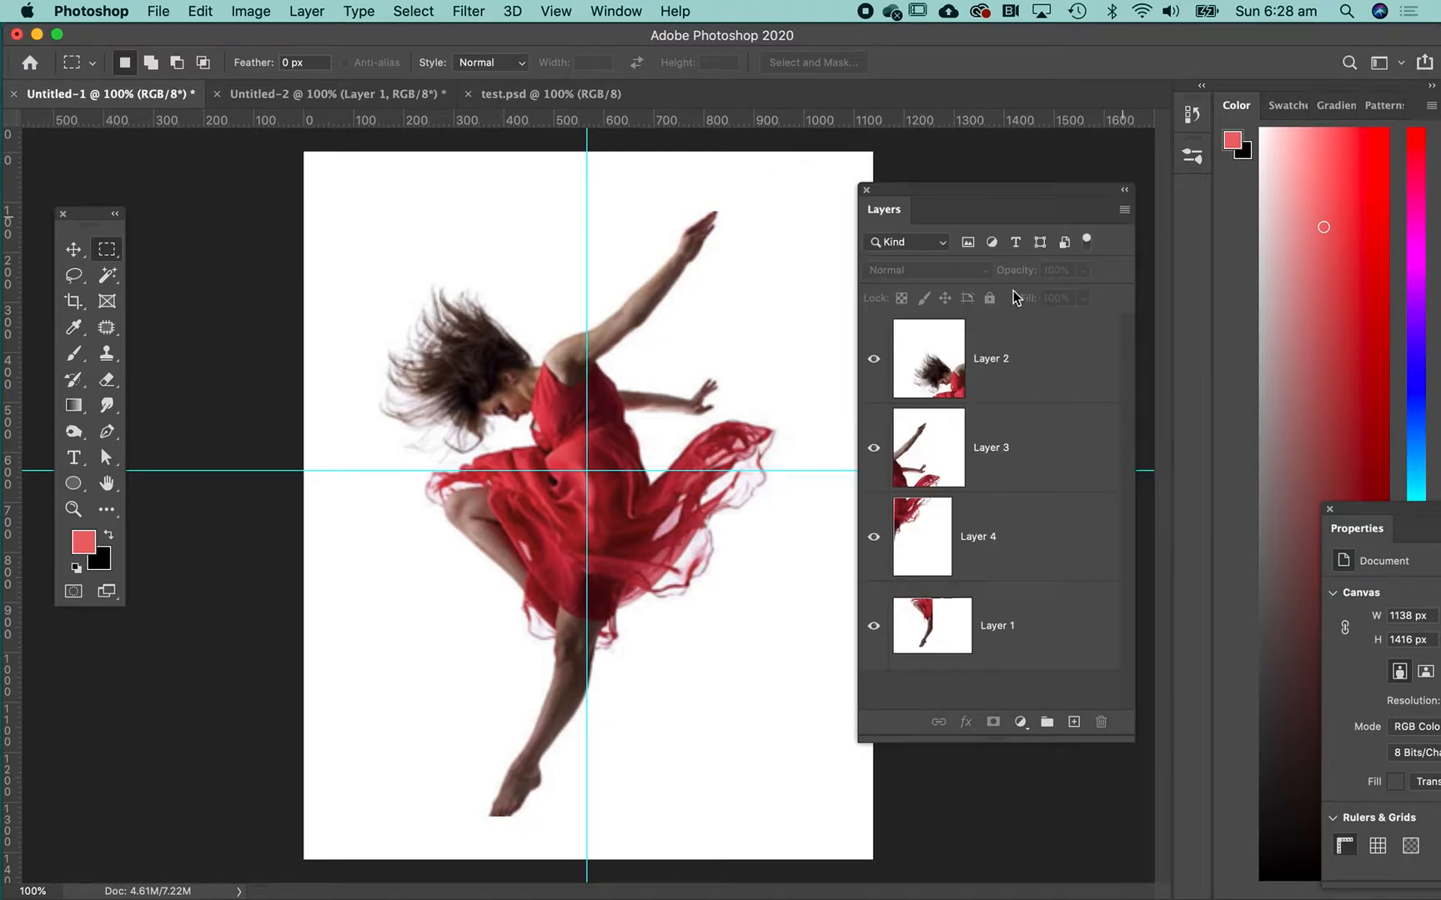
pyautogui.click(874, 537)
pyautogui.click(874, 538)
# Hide the guides on the canvas and move the Layers panel clear of the image
pyautogui.click(555, 12)
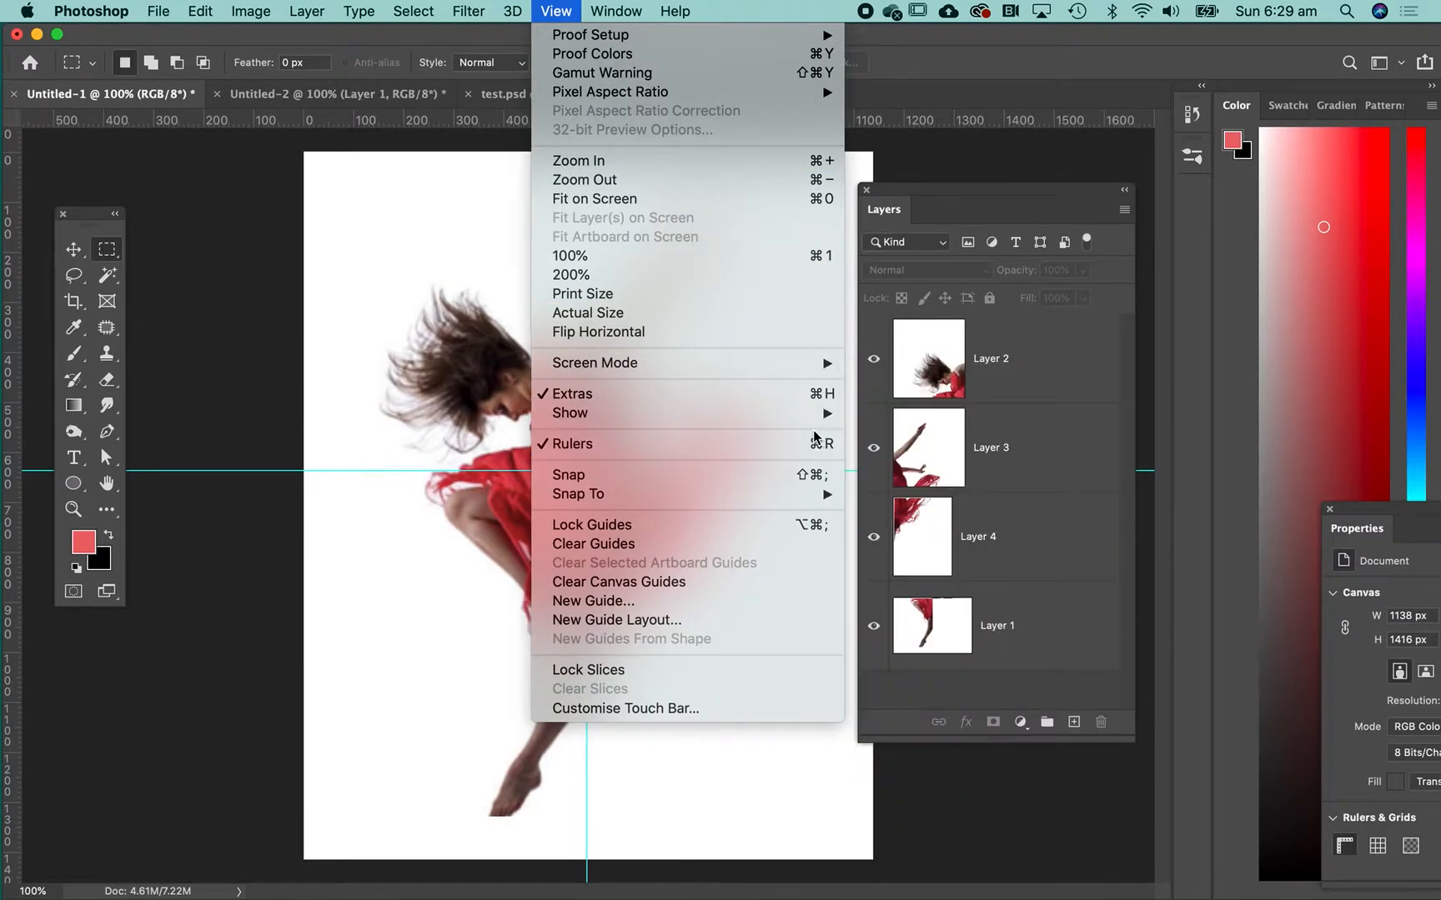
pyautogui.moveTo(807, 417)
pyautogui.click(886, 452)
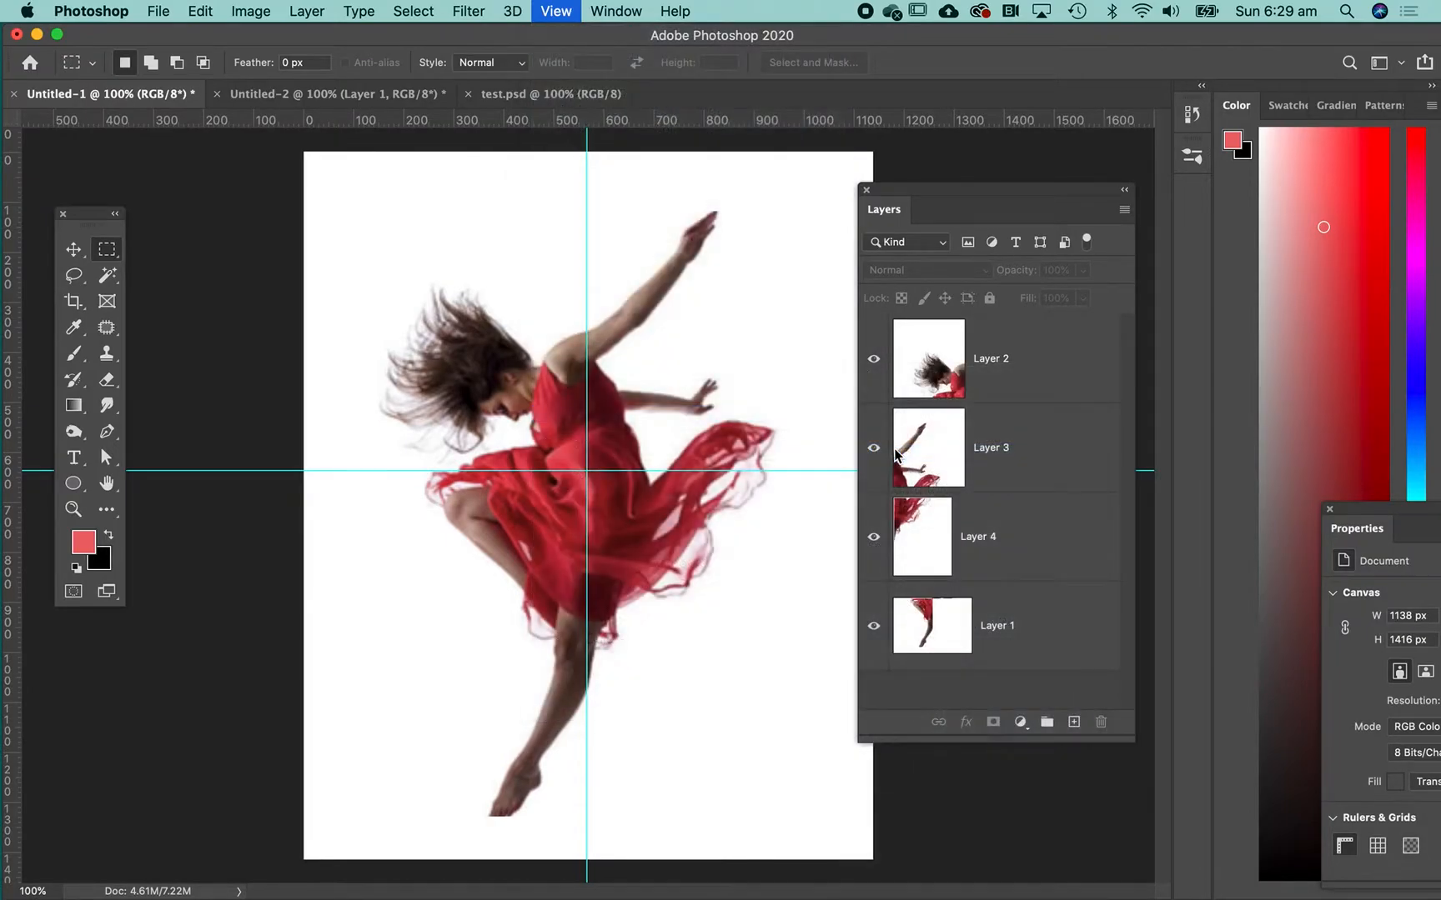
pyautogui.moveTo(893, 191); pyautogui.dragTo(928, 167)
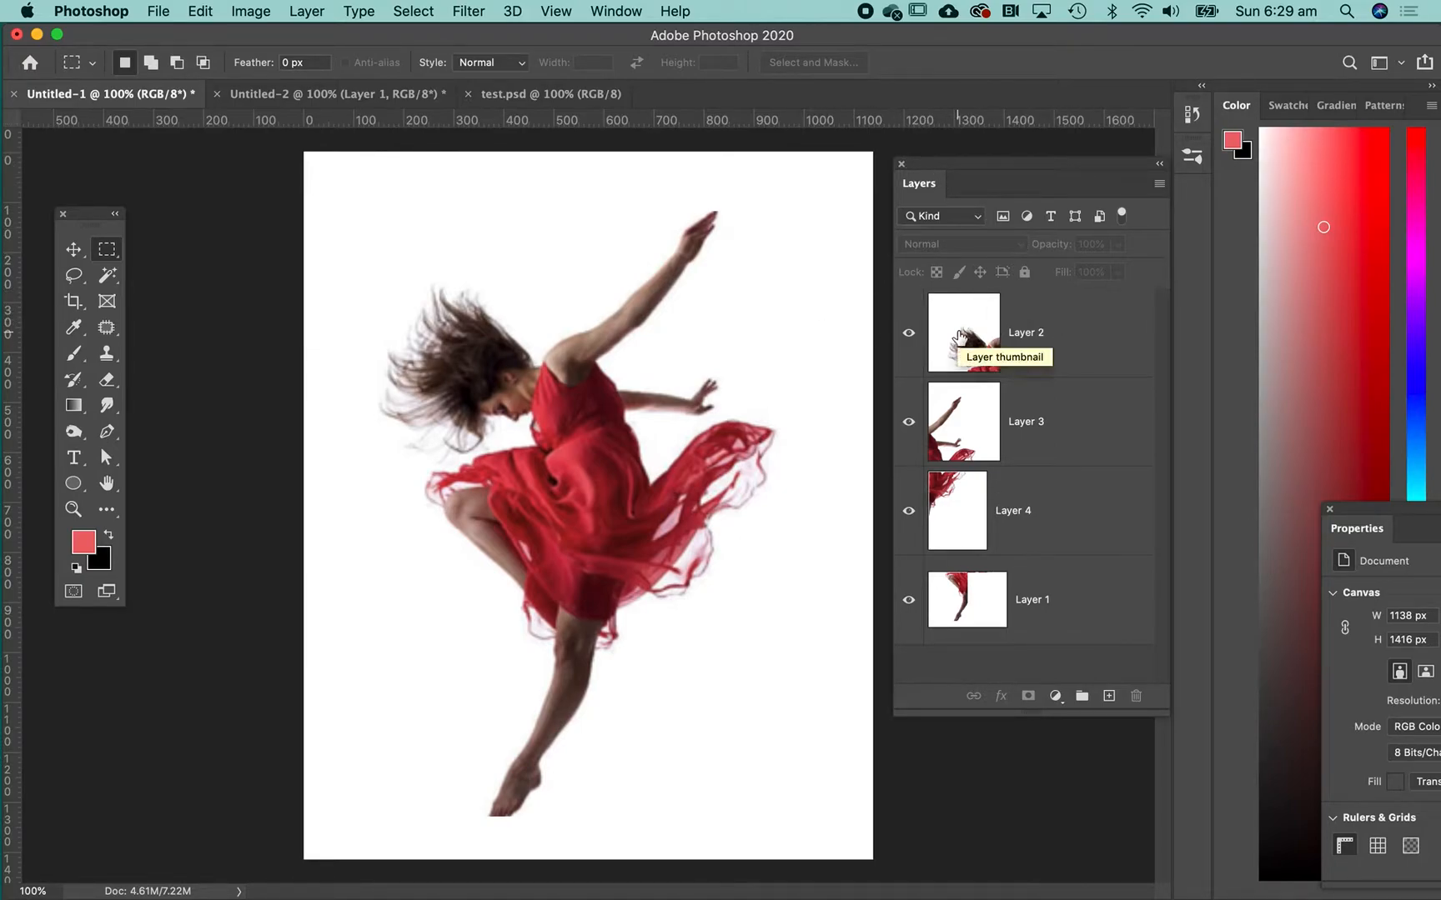
# Convert Layer 2 and Layer 3 each to a smart object
pyautogui.click(1081, 316)
pyautogui.rightClick(1079, 310)
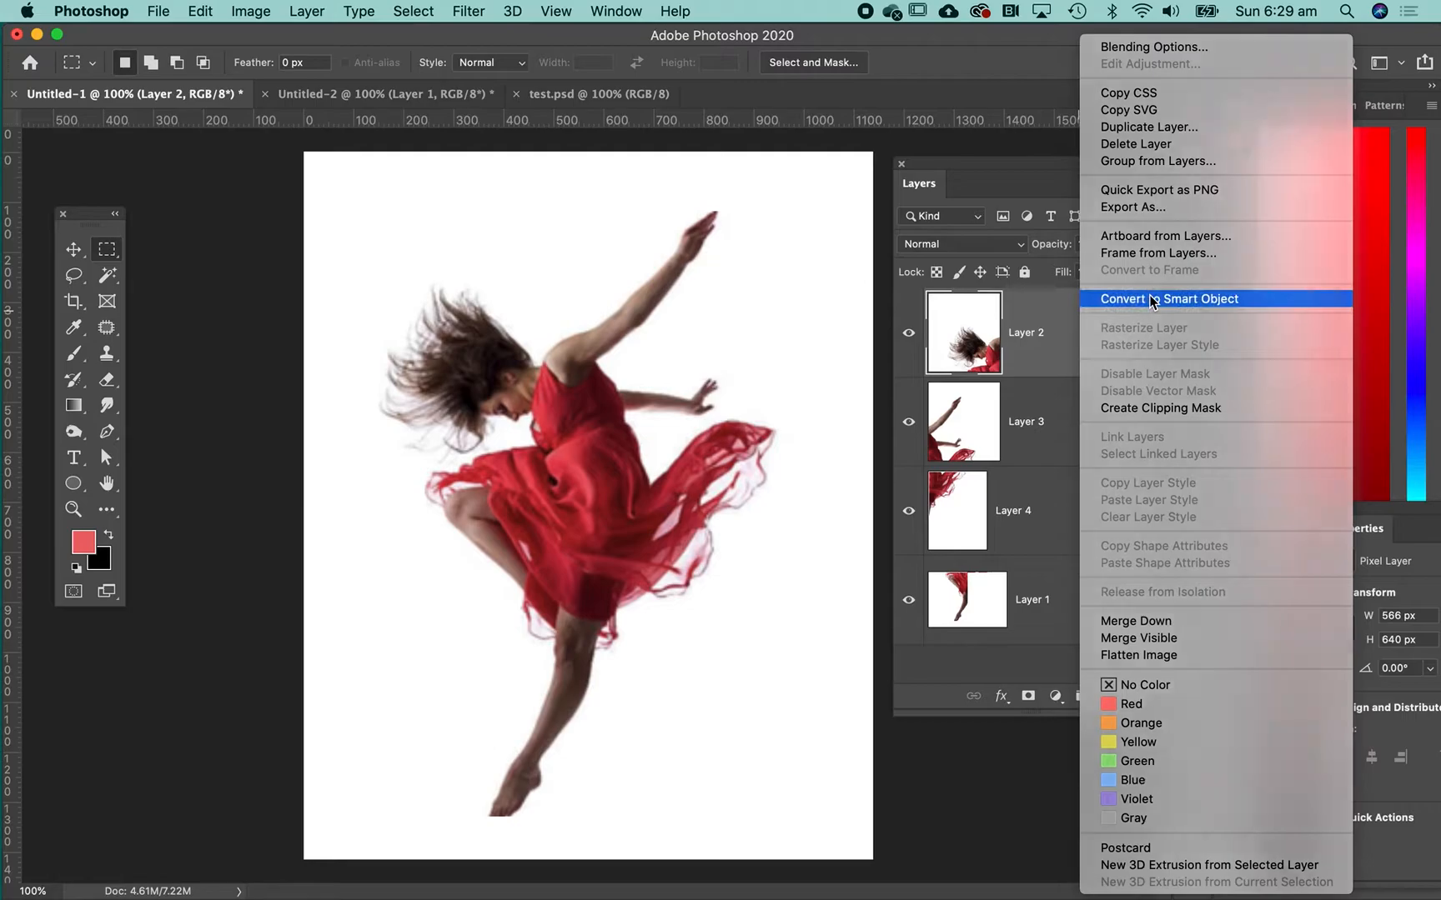
pyautogui.click(1093, 299)
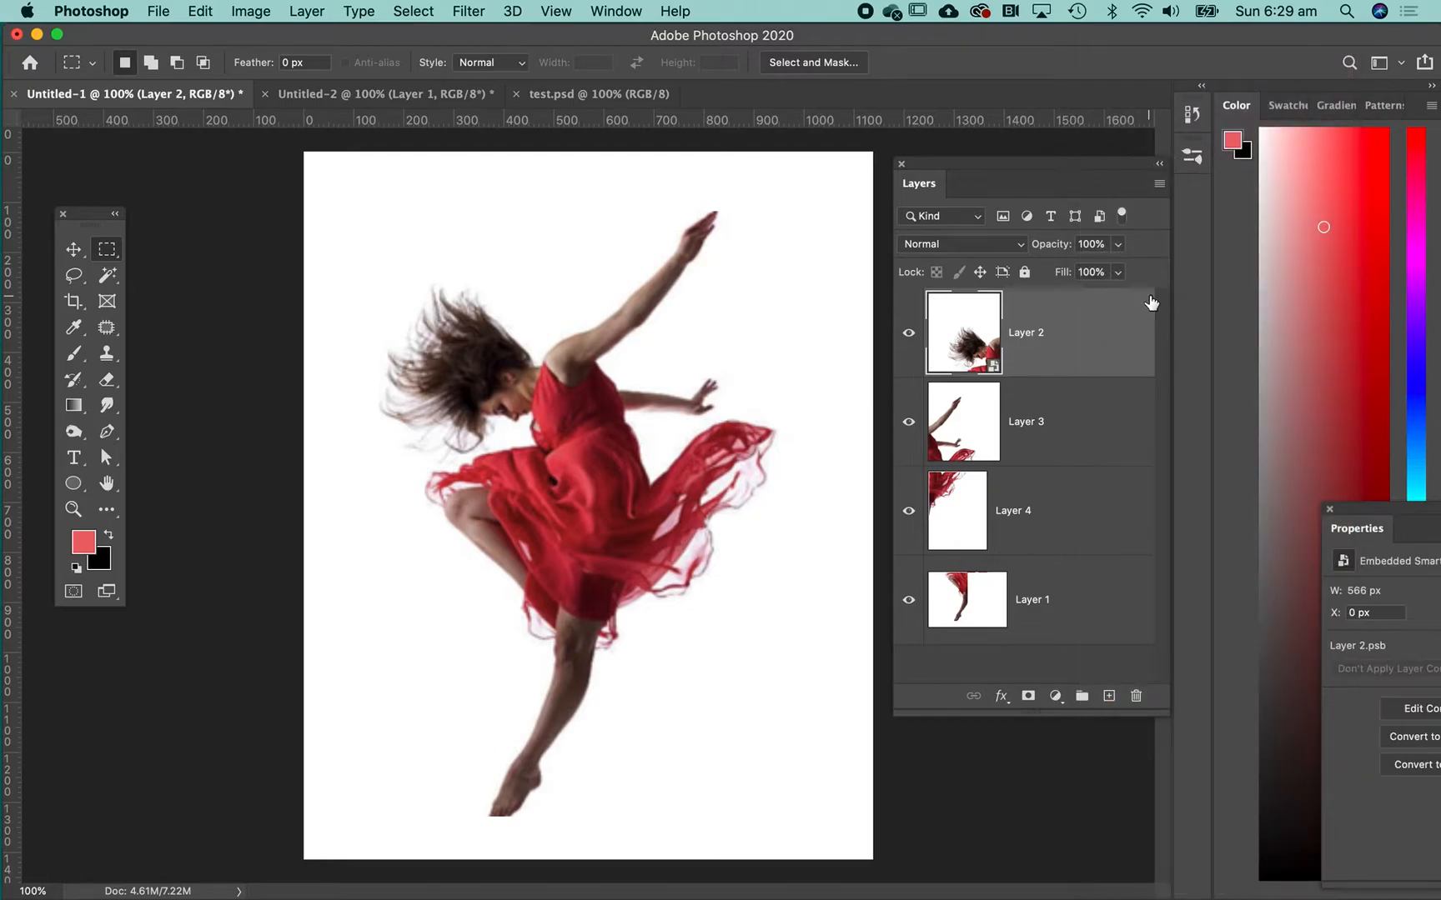
pyautogui.click(1061, 414)
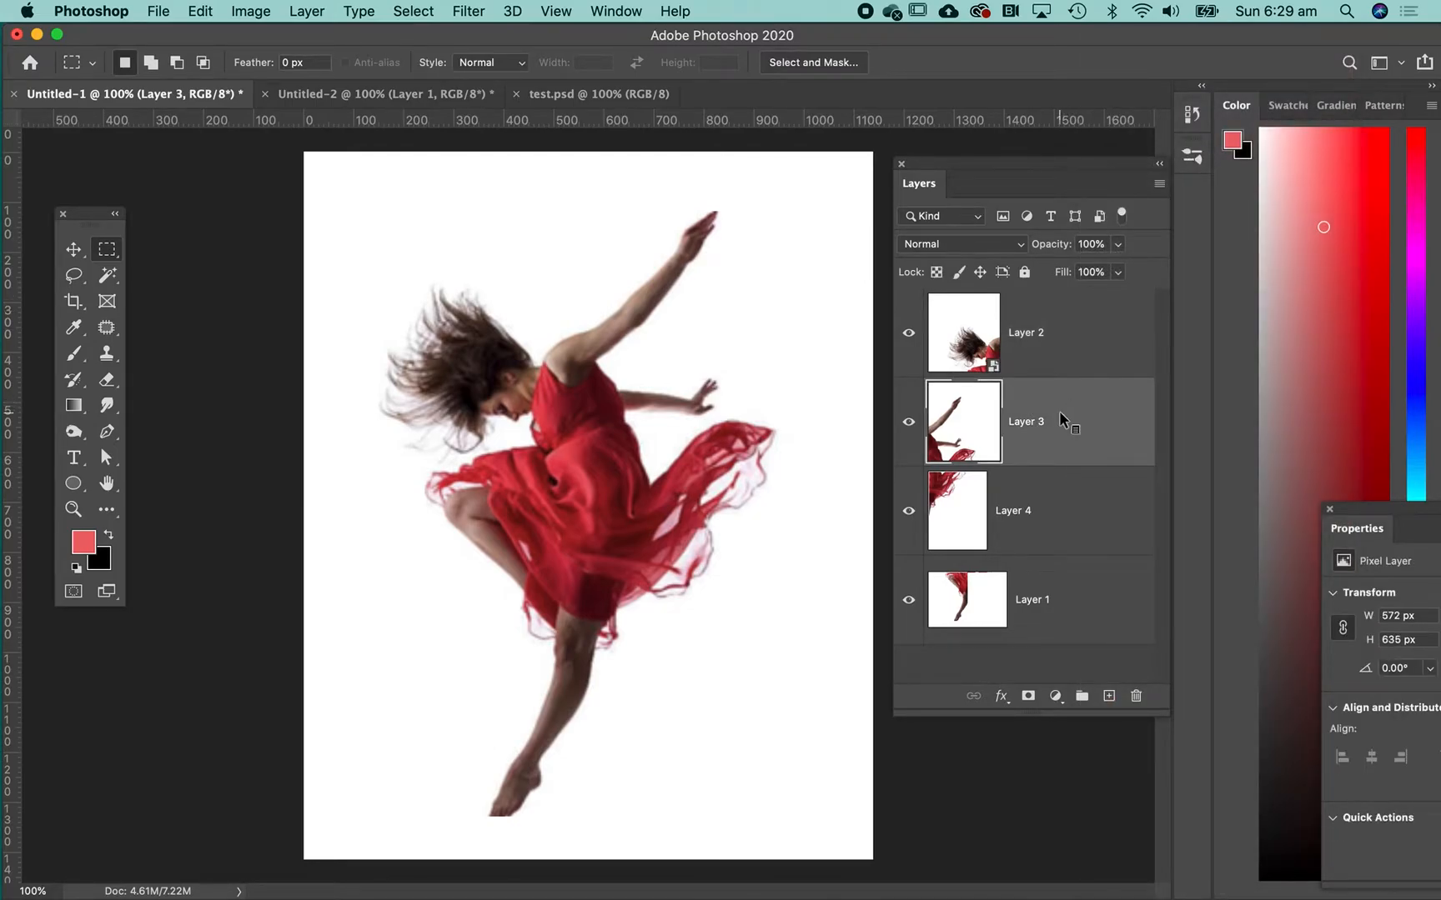
pyautogui.rightClick(1060, 419)
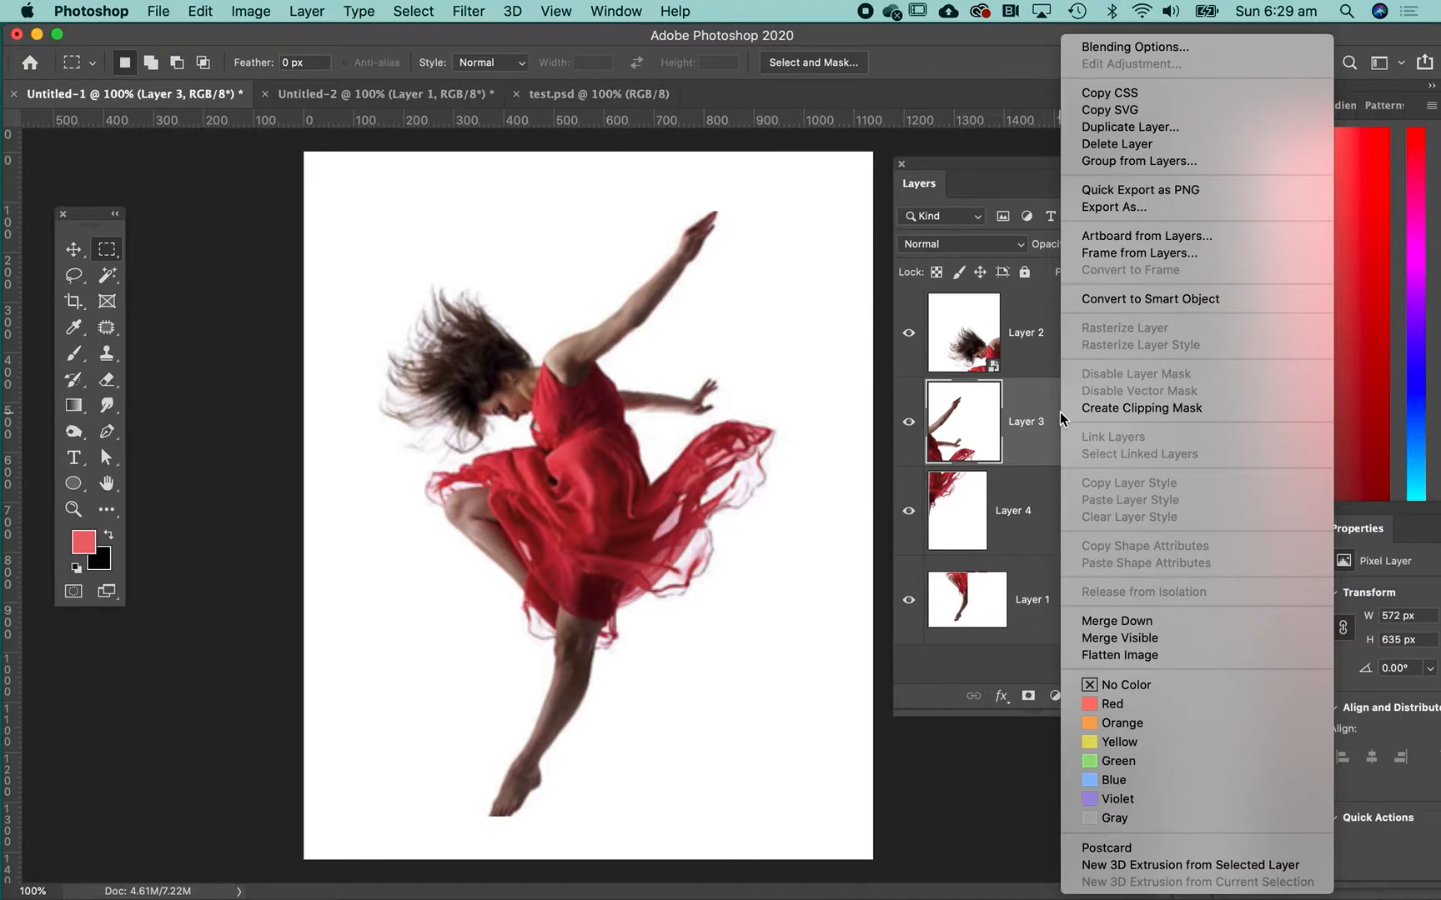
pyautogui.click(1151, 299)
# Convert Layer 4 and Layer 1 each to a smart object
pyautogui.rightClick(1056, 527)
pyautogui.click(1137, 299)
pyautogui.click(1059, 604)
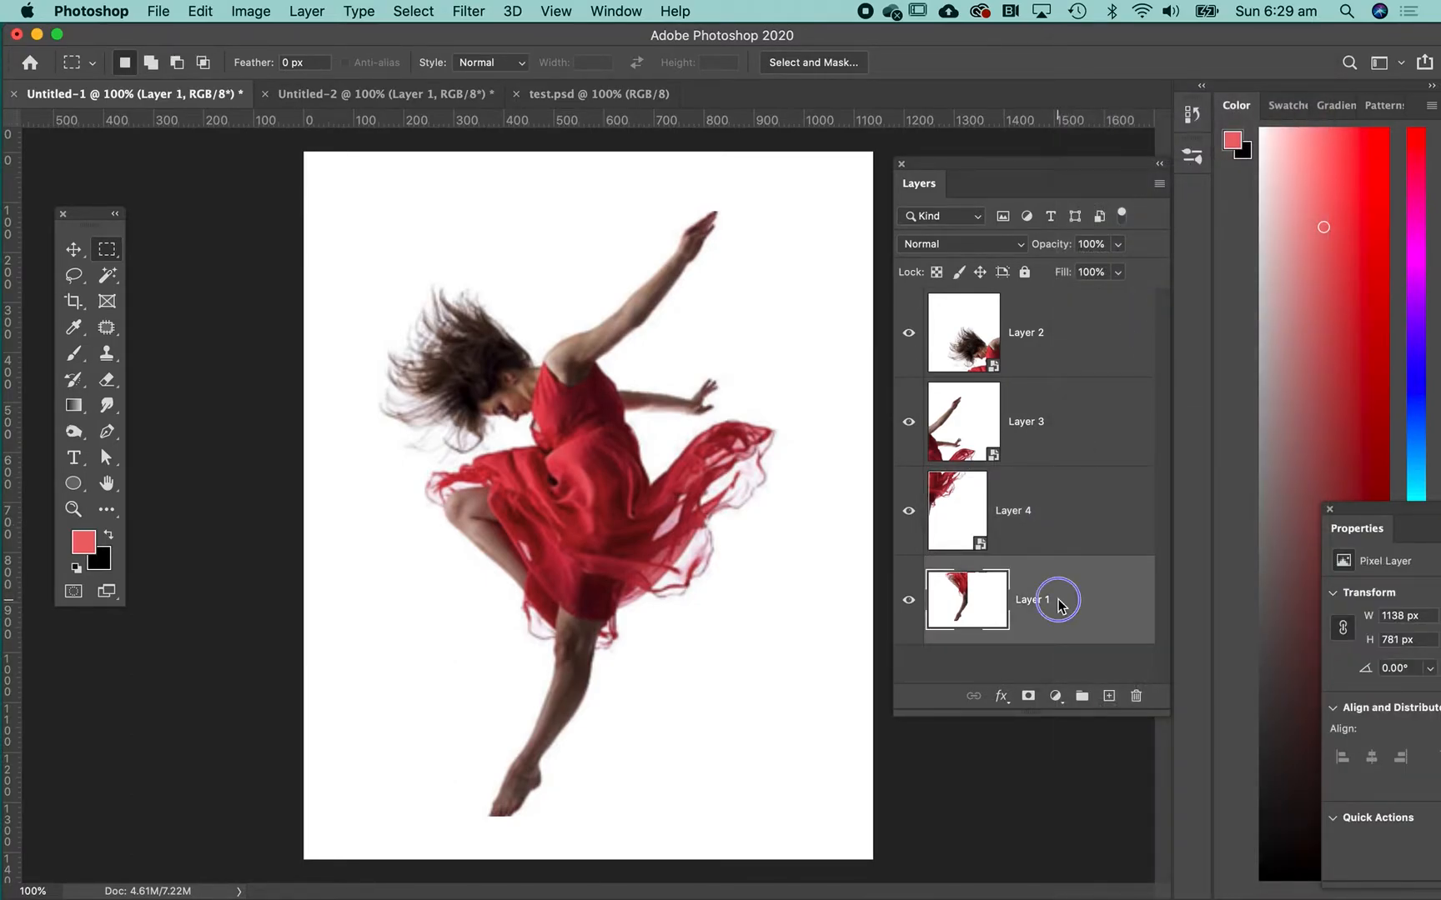
pyautogui.rightClick(1058, 602)
pyautogui.click(1131, 305)
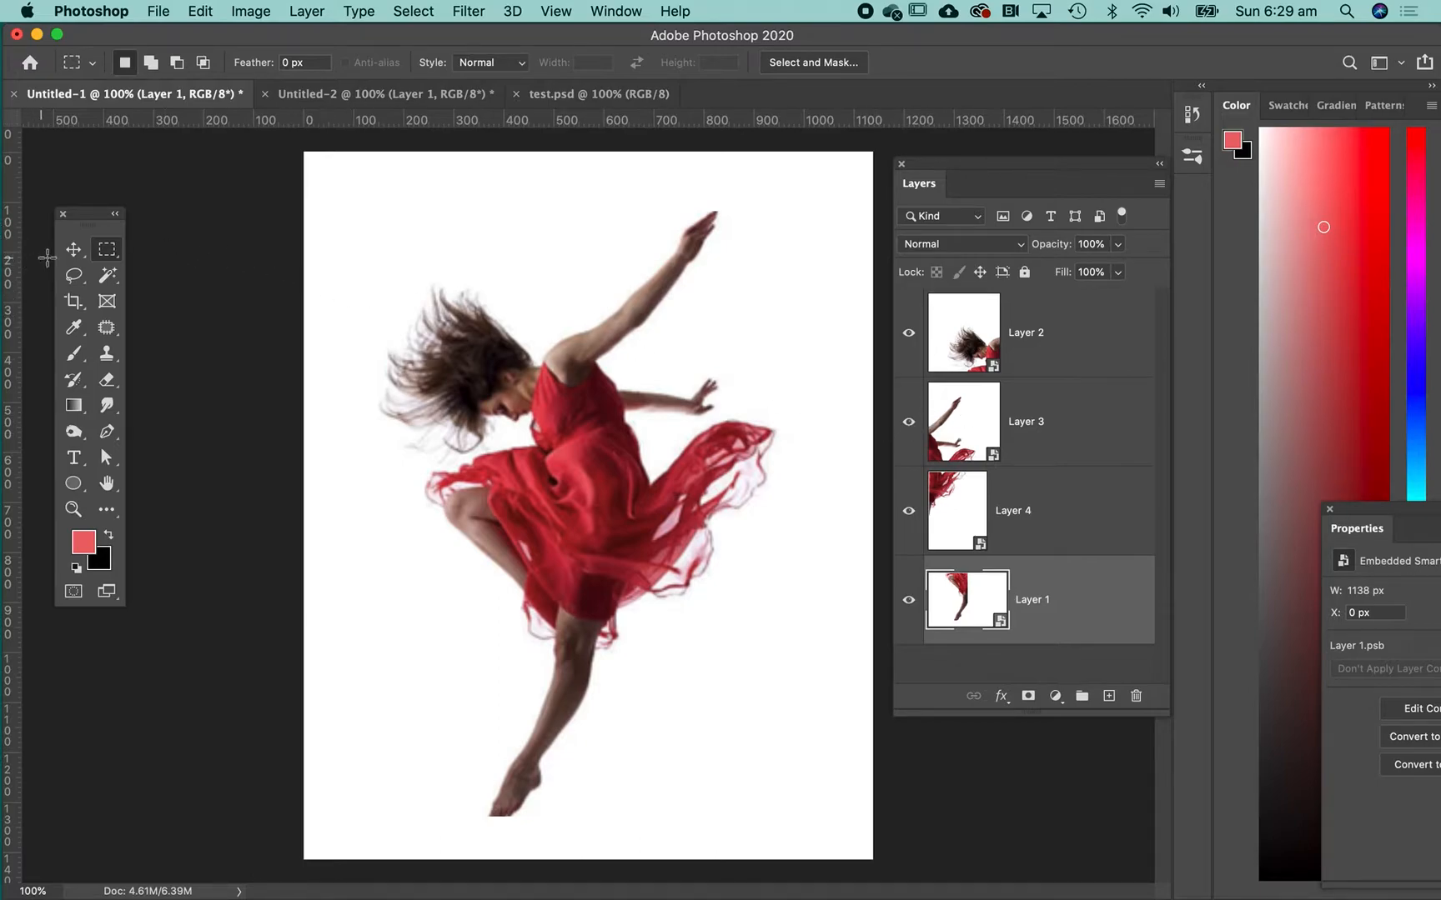
# Select the head piece on Layer 2 and apply the Filter Gallery's Rough Pastels effect with Stroke Detail 11, after previewing Sponge
pyautogui.click(73, 249)
pyautogui.click(494, 367)
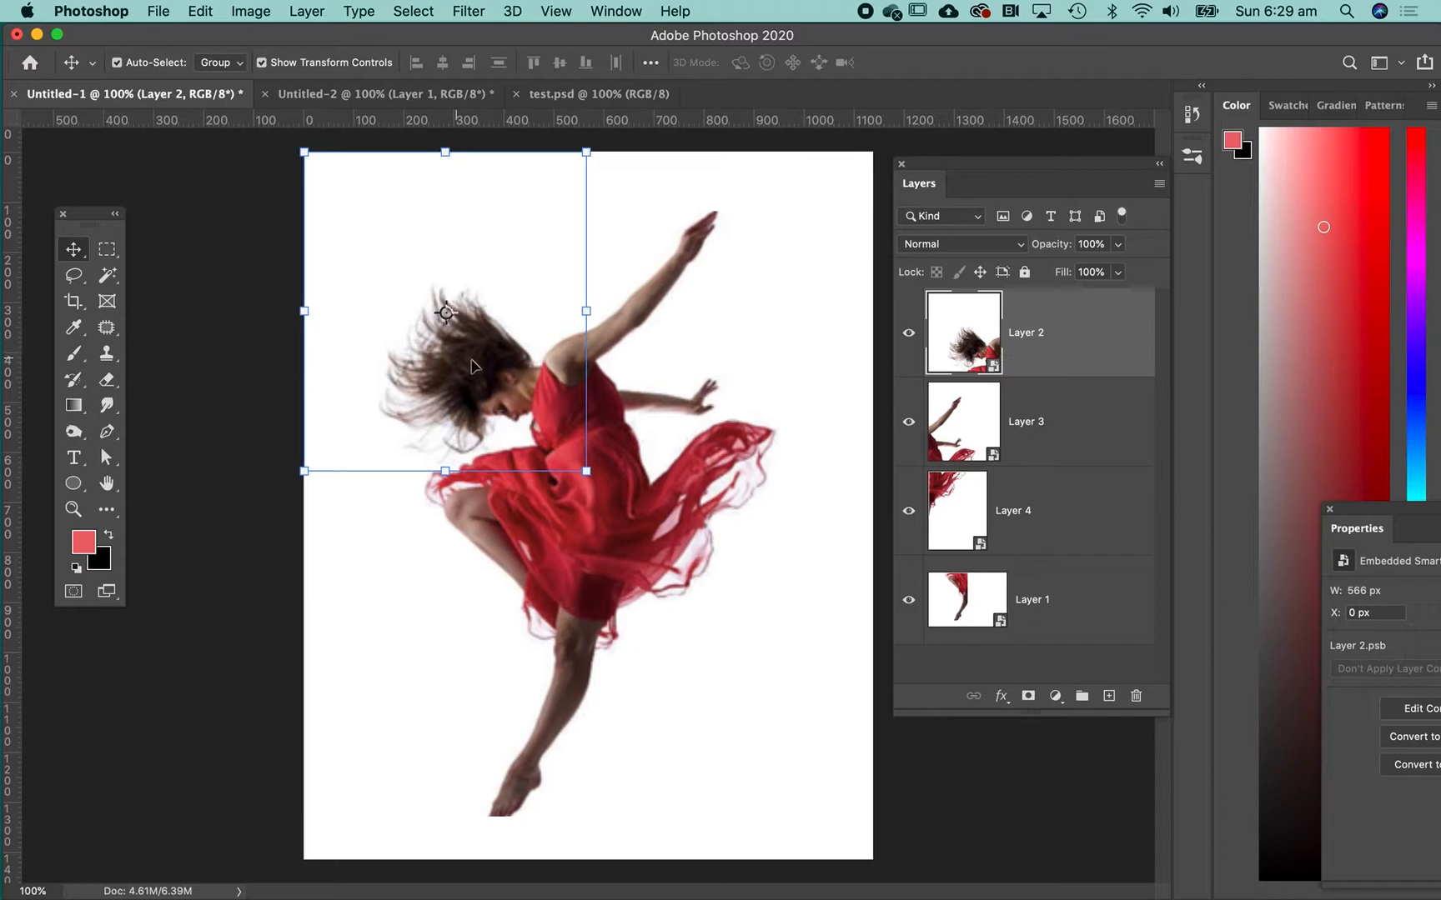
pyautogui.click(75, 355)
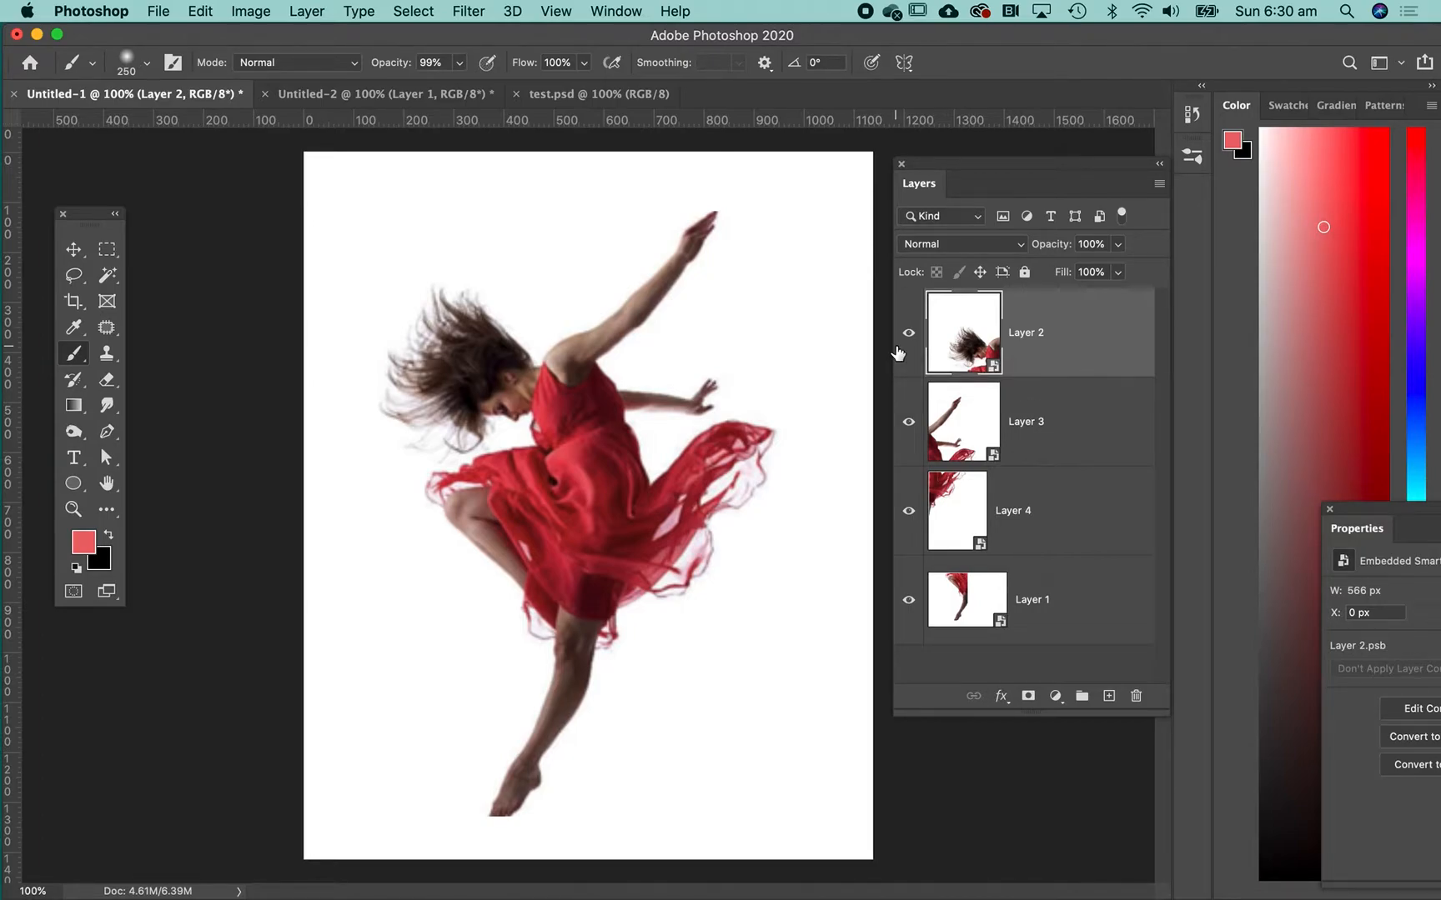
pyautogui.click(470, 12)
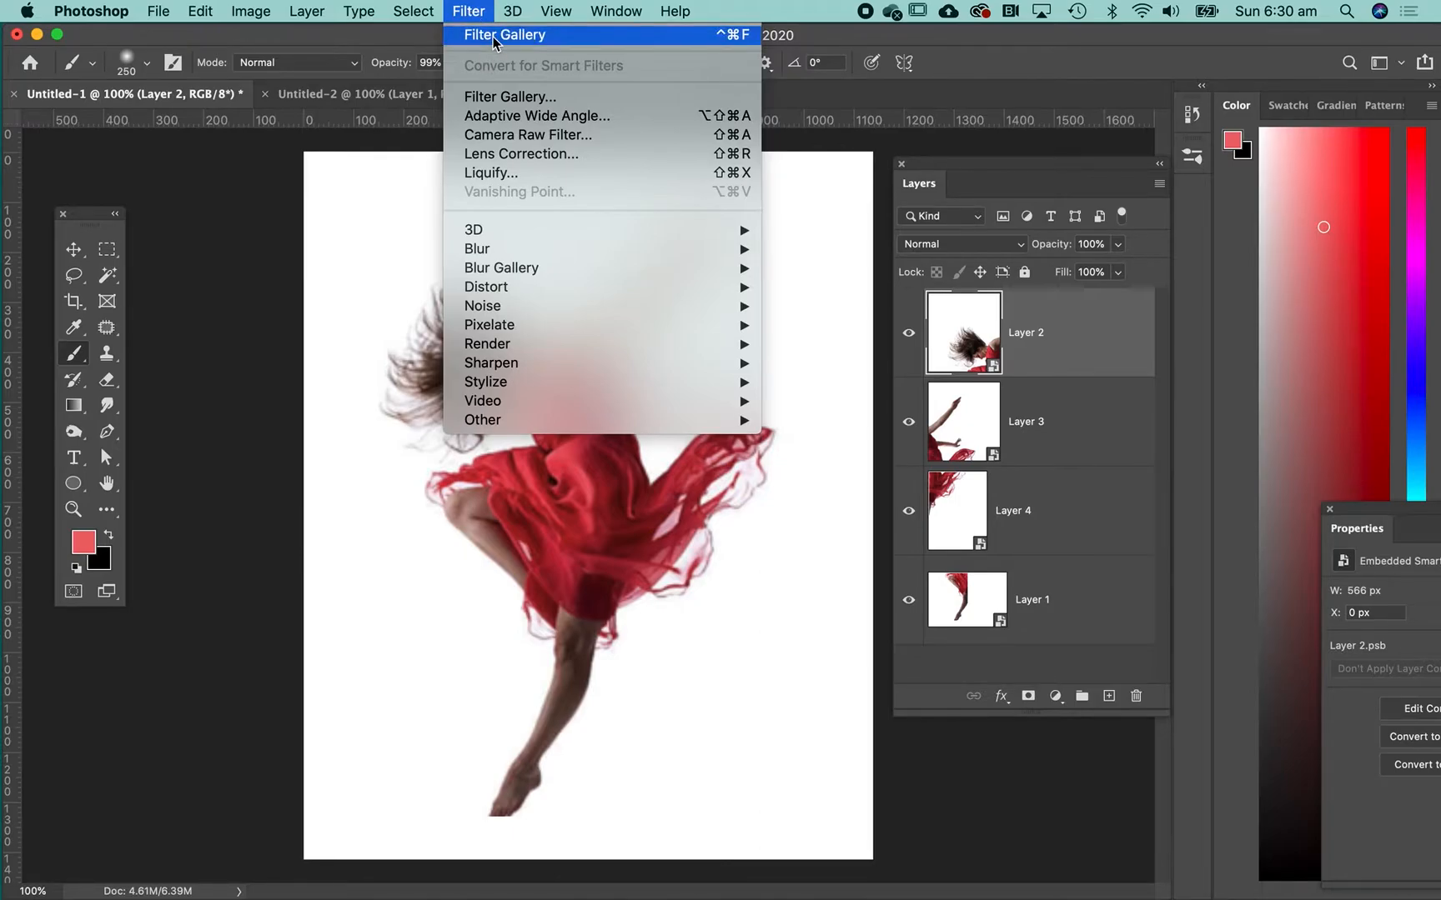
pyautogui.click(496, 37)
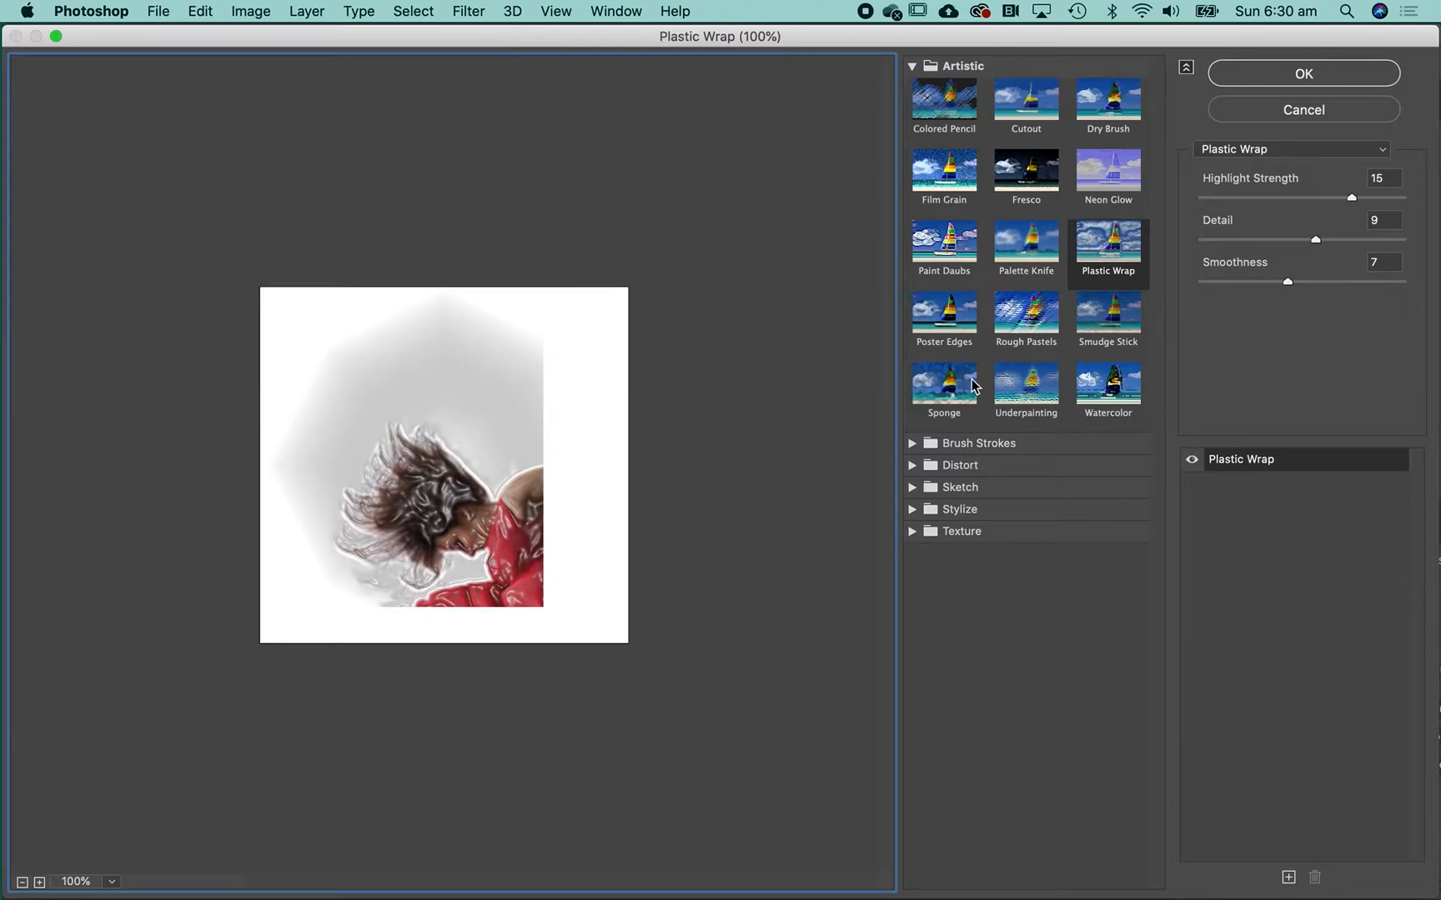
pyautogui.click(941, 322)
pyautogui.click(949, 379)
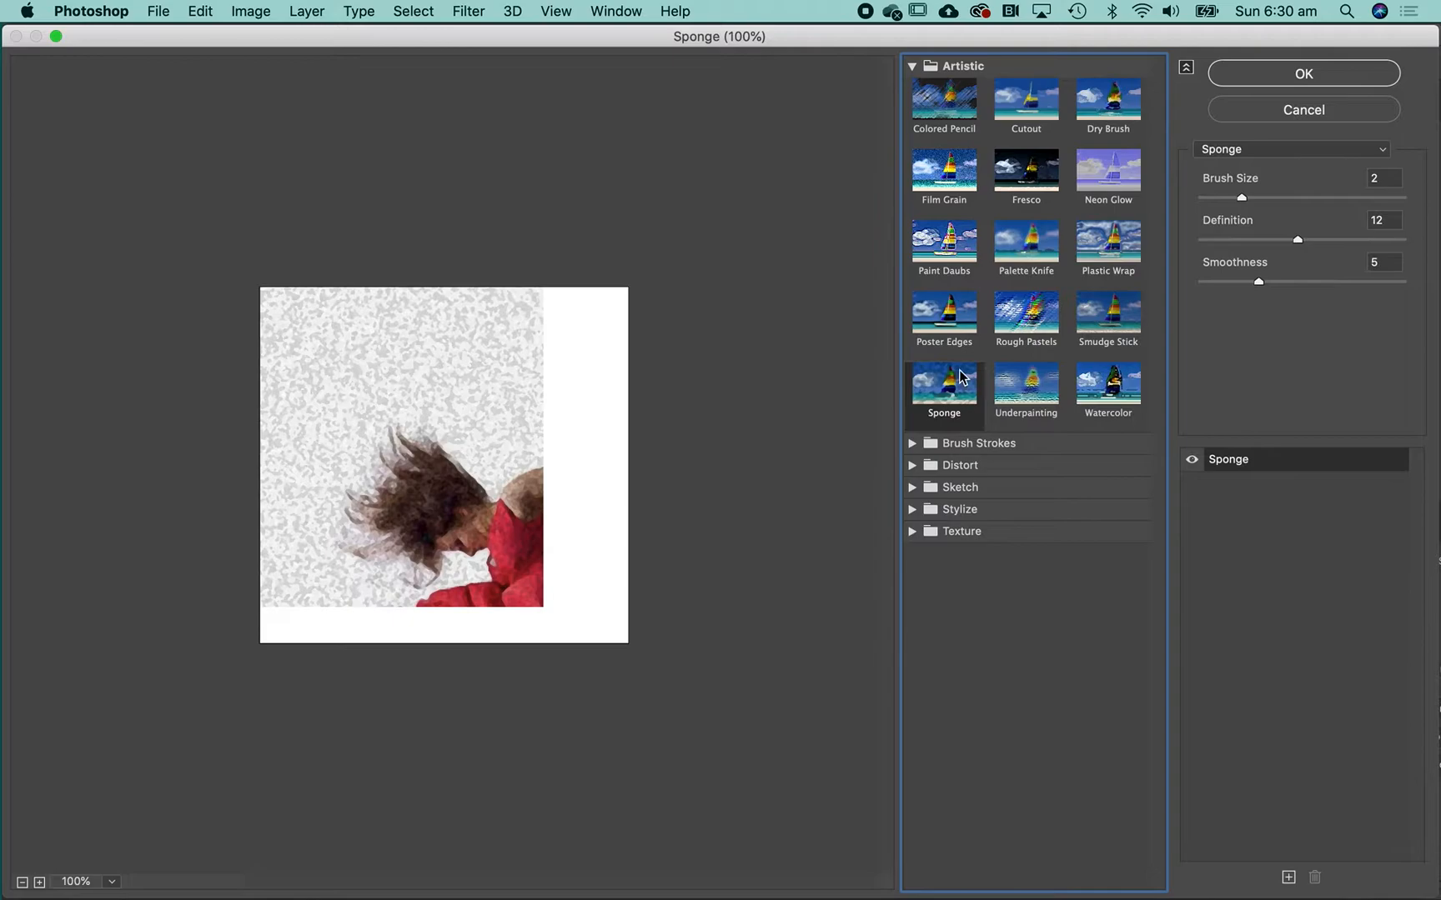
pyautogui.click(1013, 334)
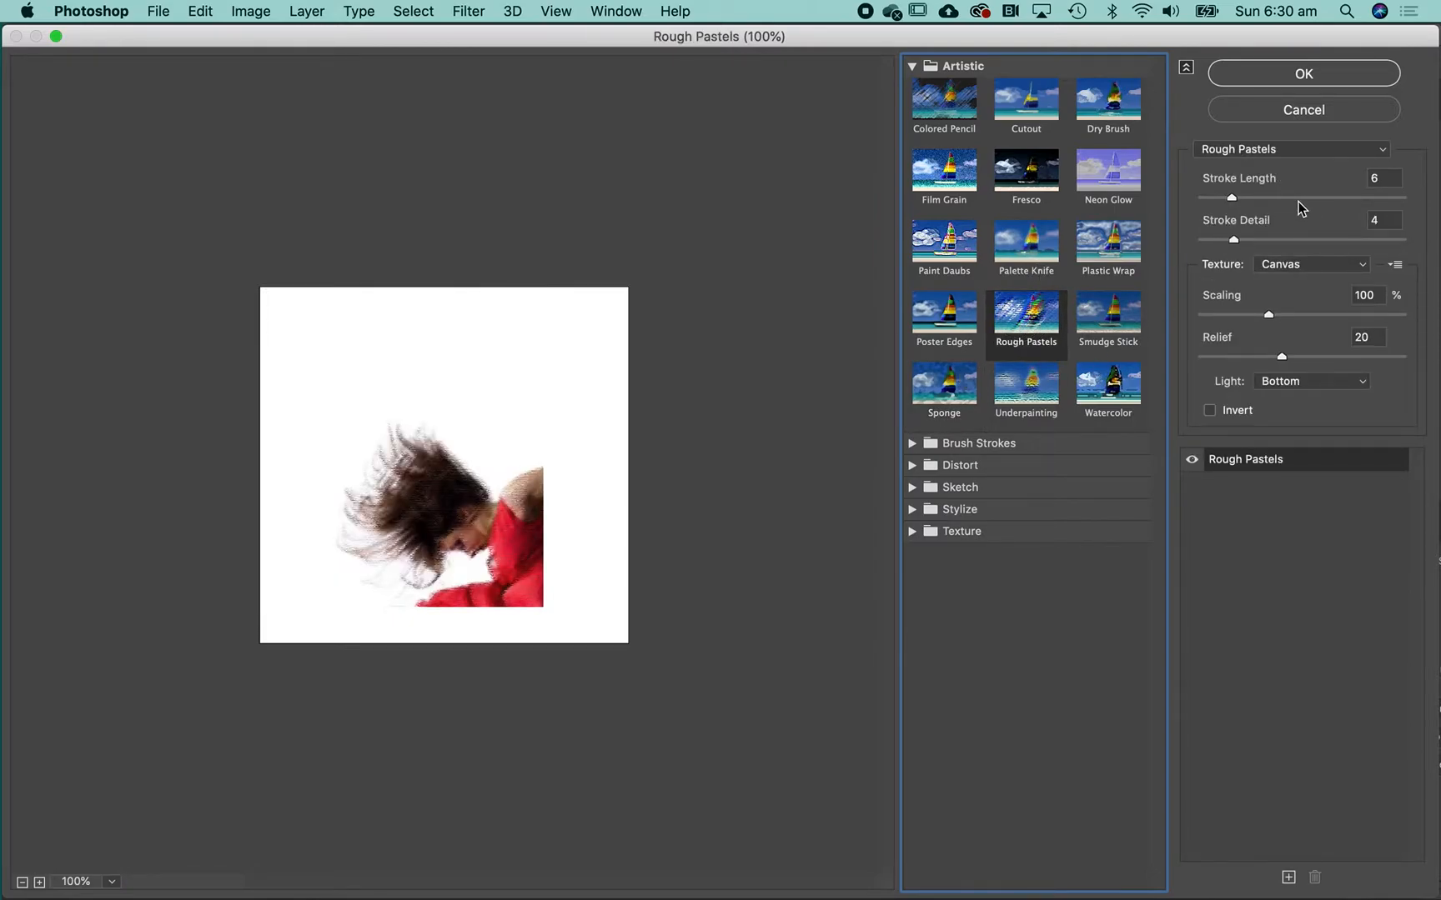
pyautogui.click(1305, 240)
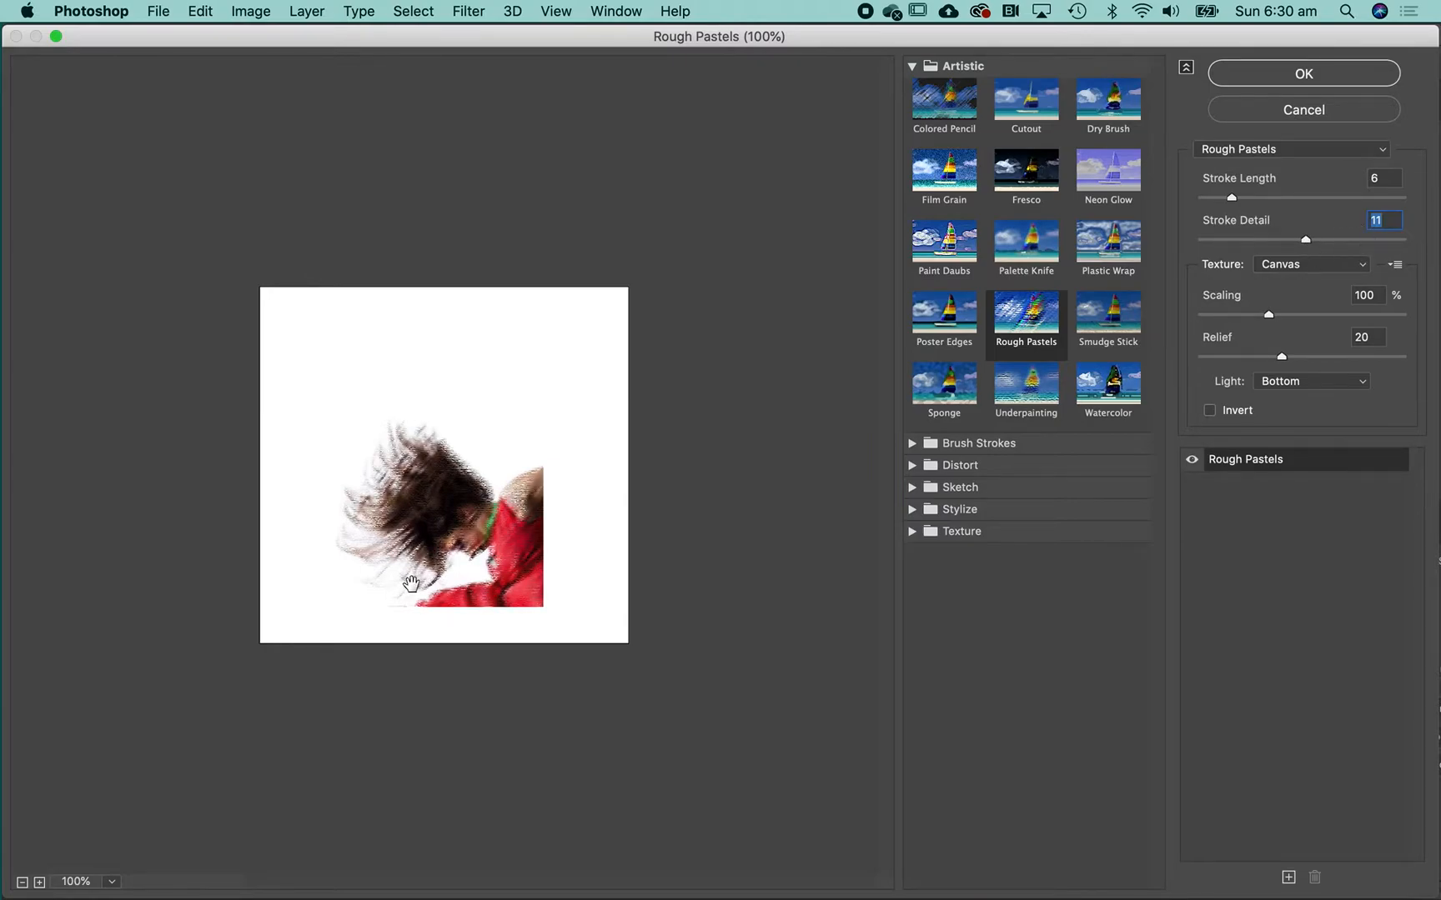
pyautogui.press('super+plus')
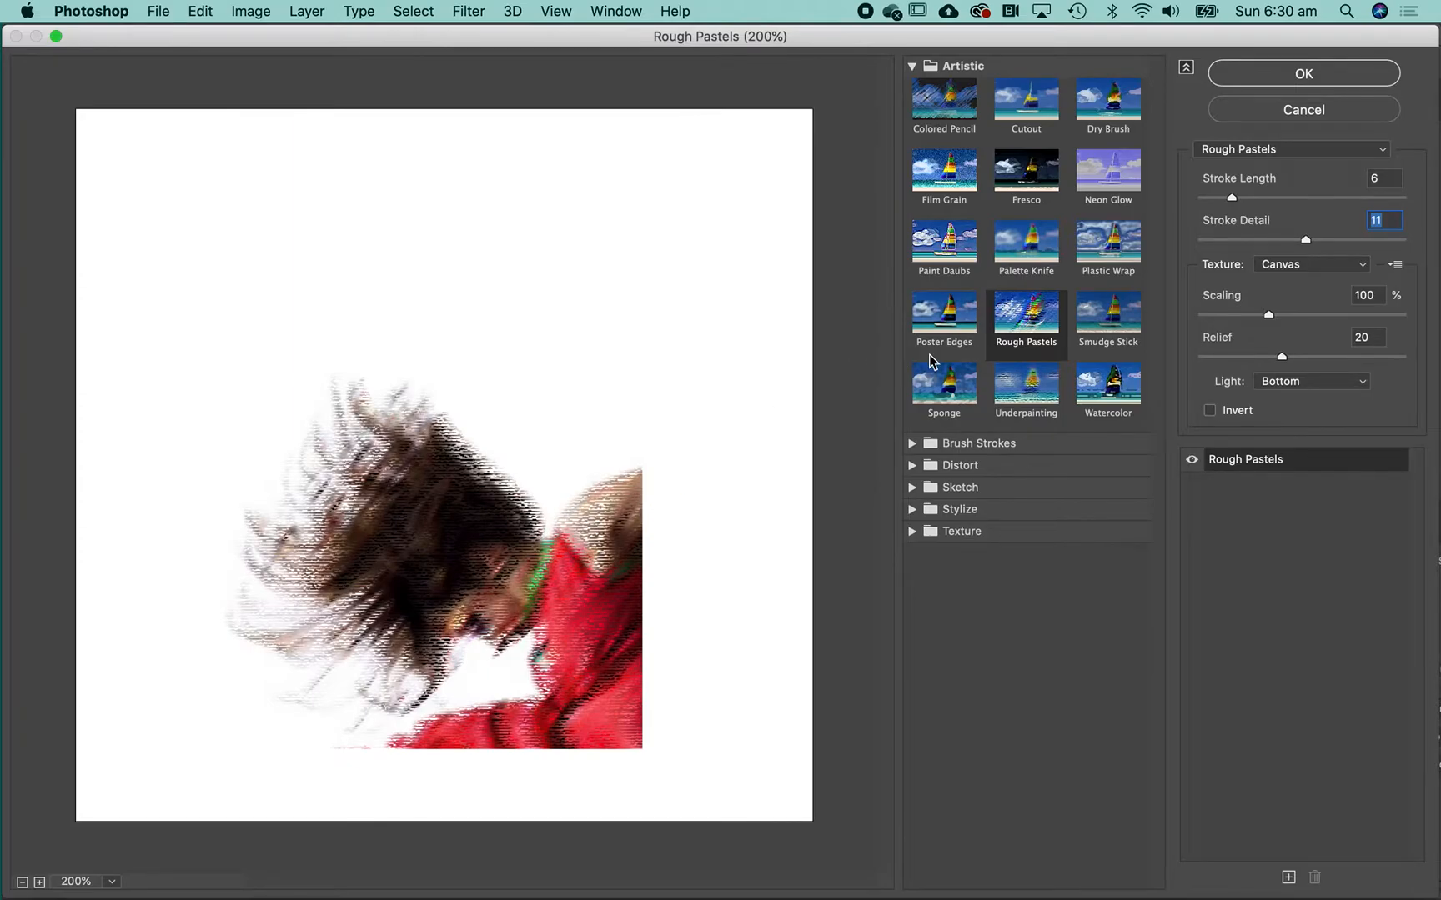
pyautogui.click(1266, 71)
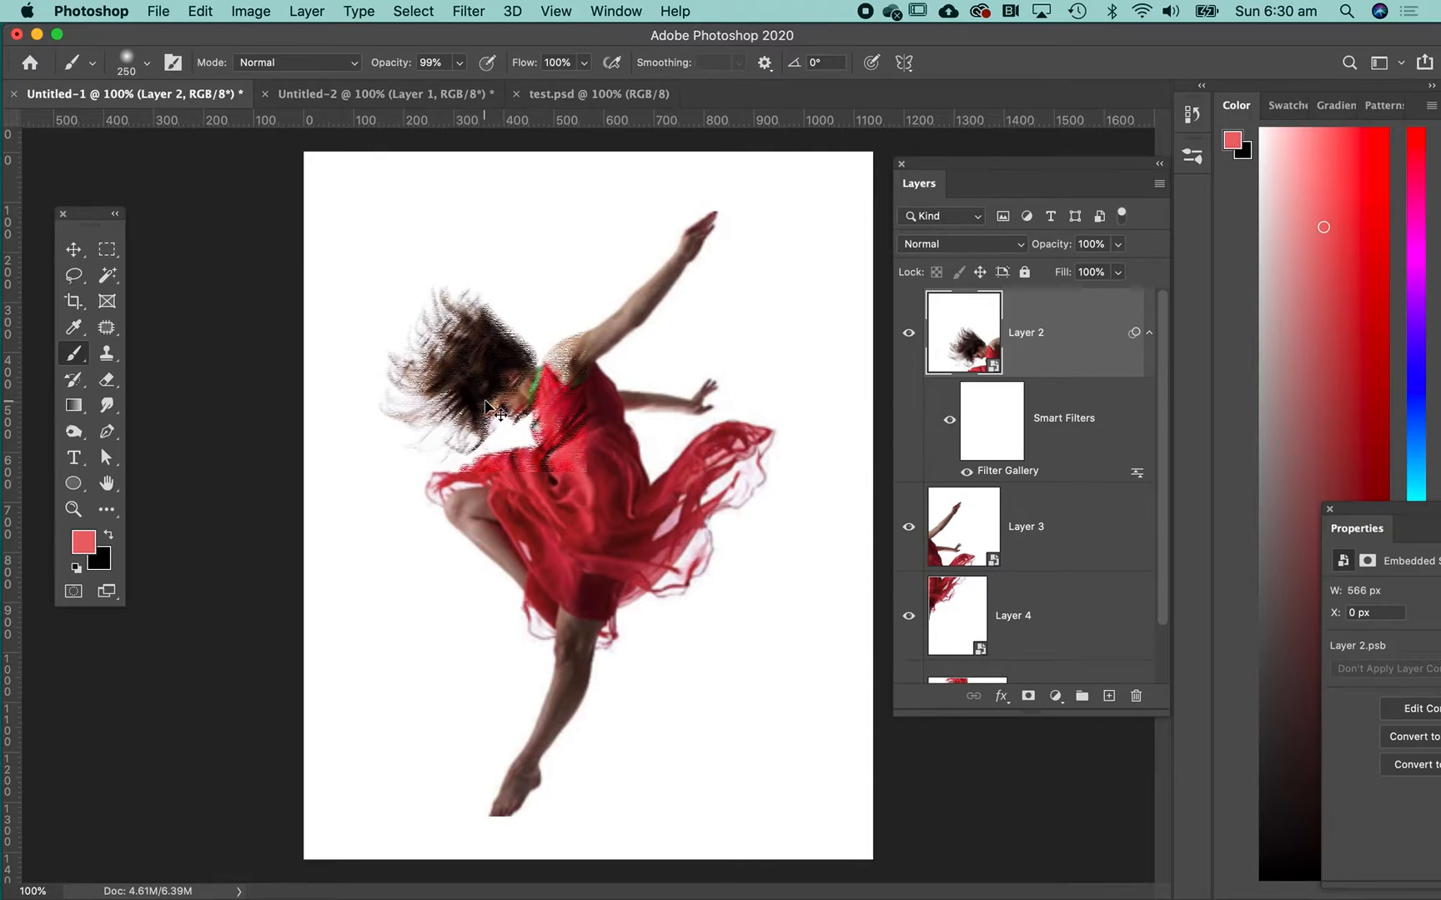
# Compare the dancer's head with and without the effect by toggling the visibility of Layer 2 and its smart filters
pyautogui.press('super+plus')
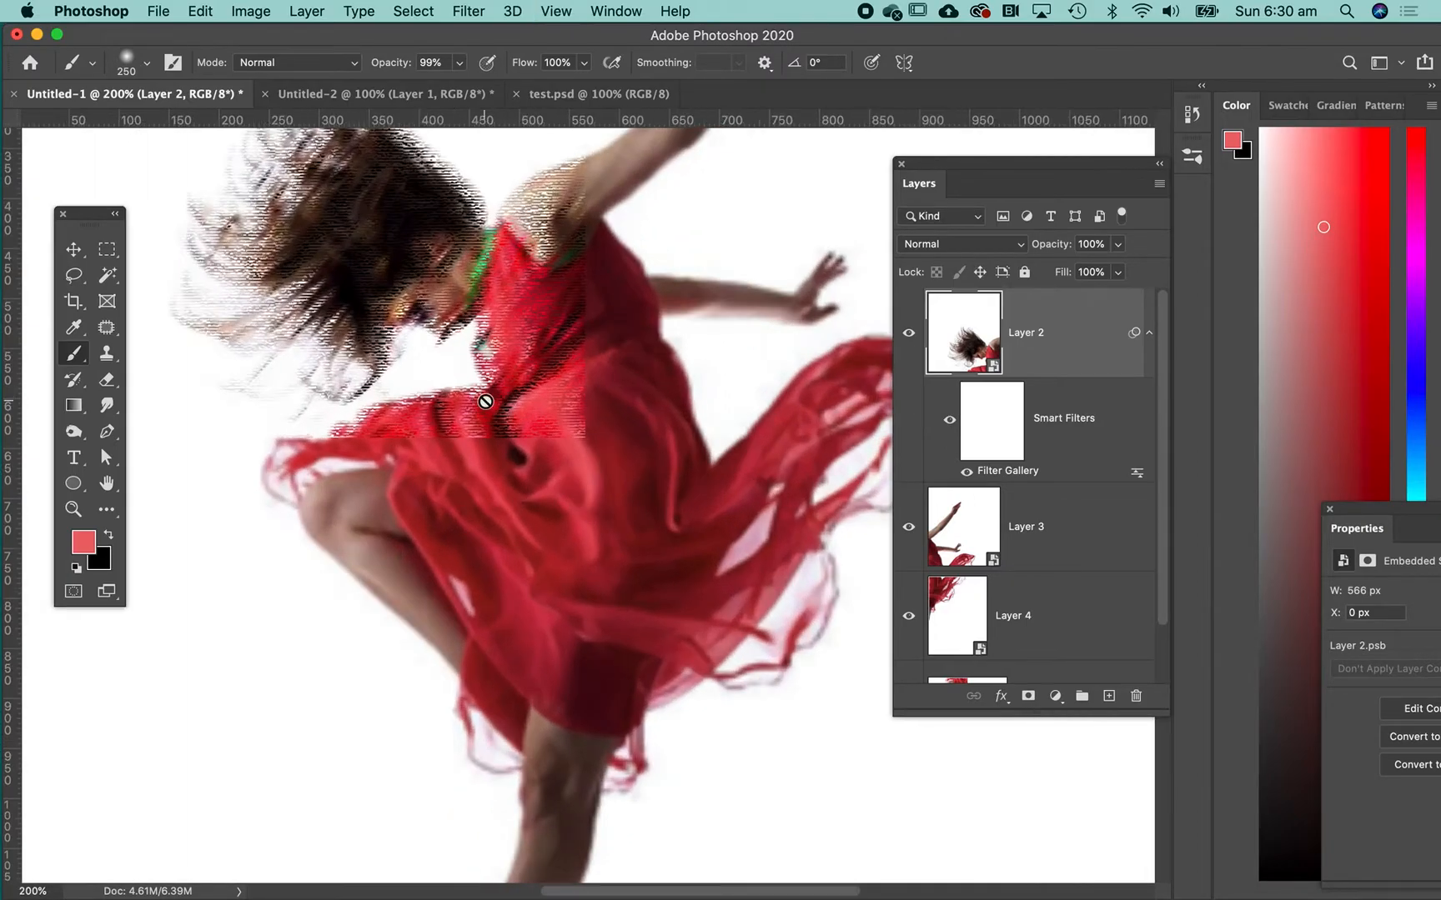
pyautogui.click(909, 336)
pyautogui.click(910, 336)
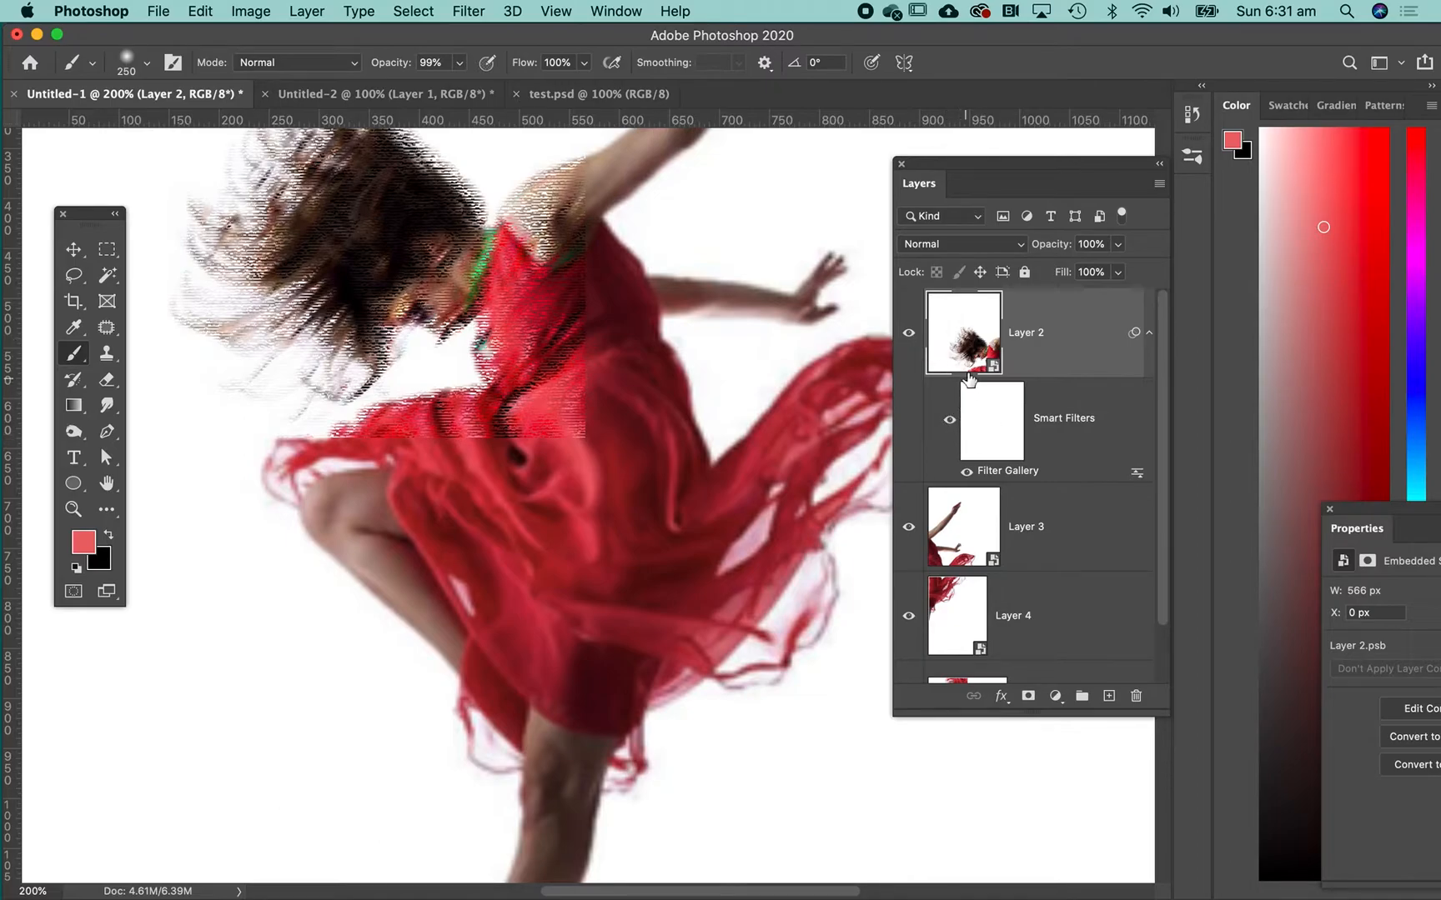
pyautogui.click(949, 424)
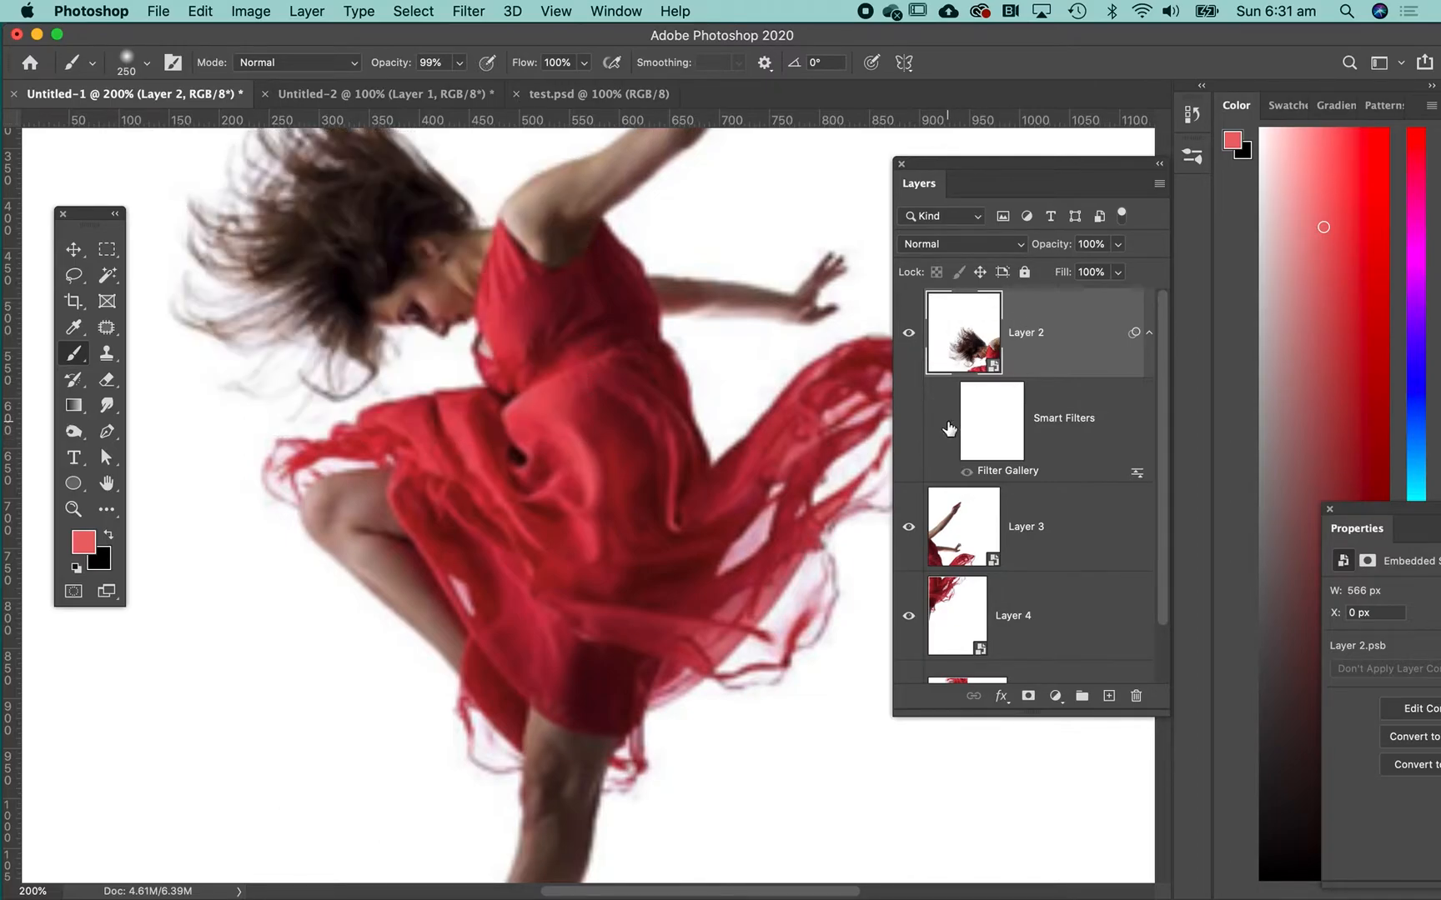
pyautogui.click(948, 426)
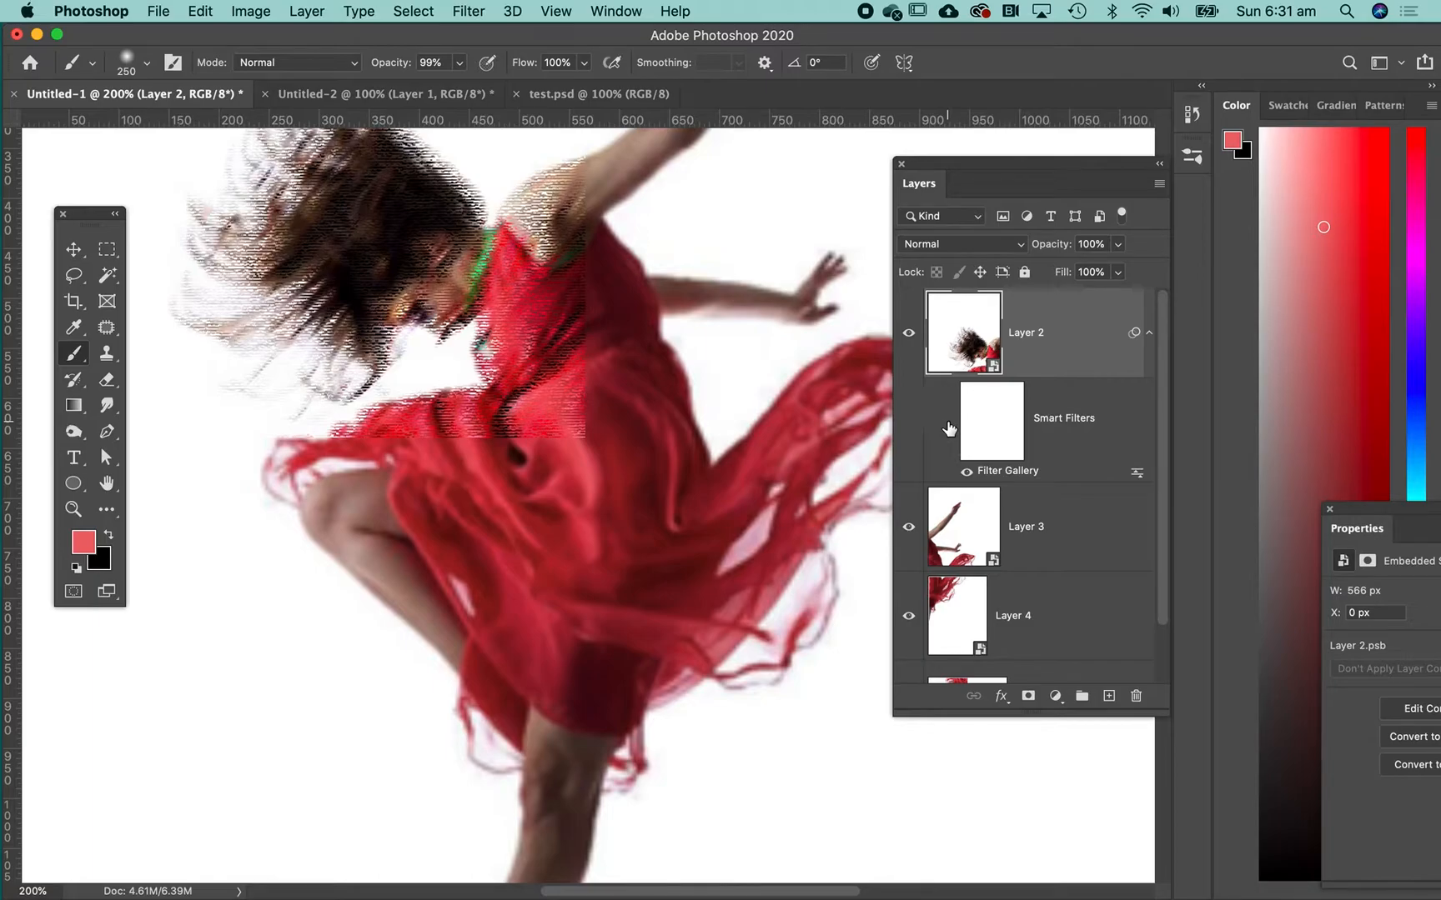
pyautogui.click(949, 425)
pyautogui.click(949, 425)
# Edit Layer 2's Filter Gallery smart filter, try Paint Daubs and Neon Glow, and replace the effect with Plastic Wrap
pyautogui.doubleClick(1001, 473)
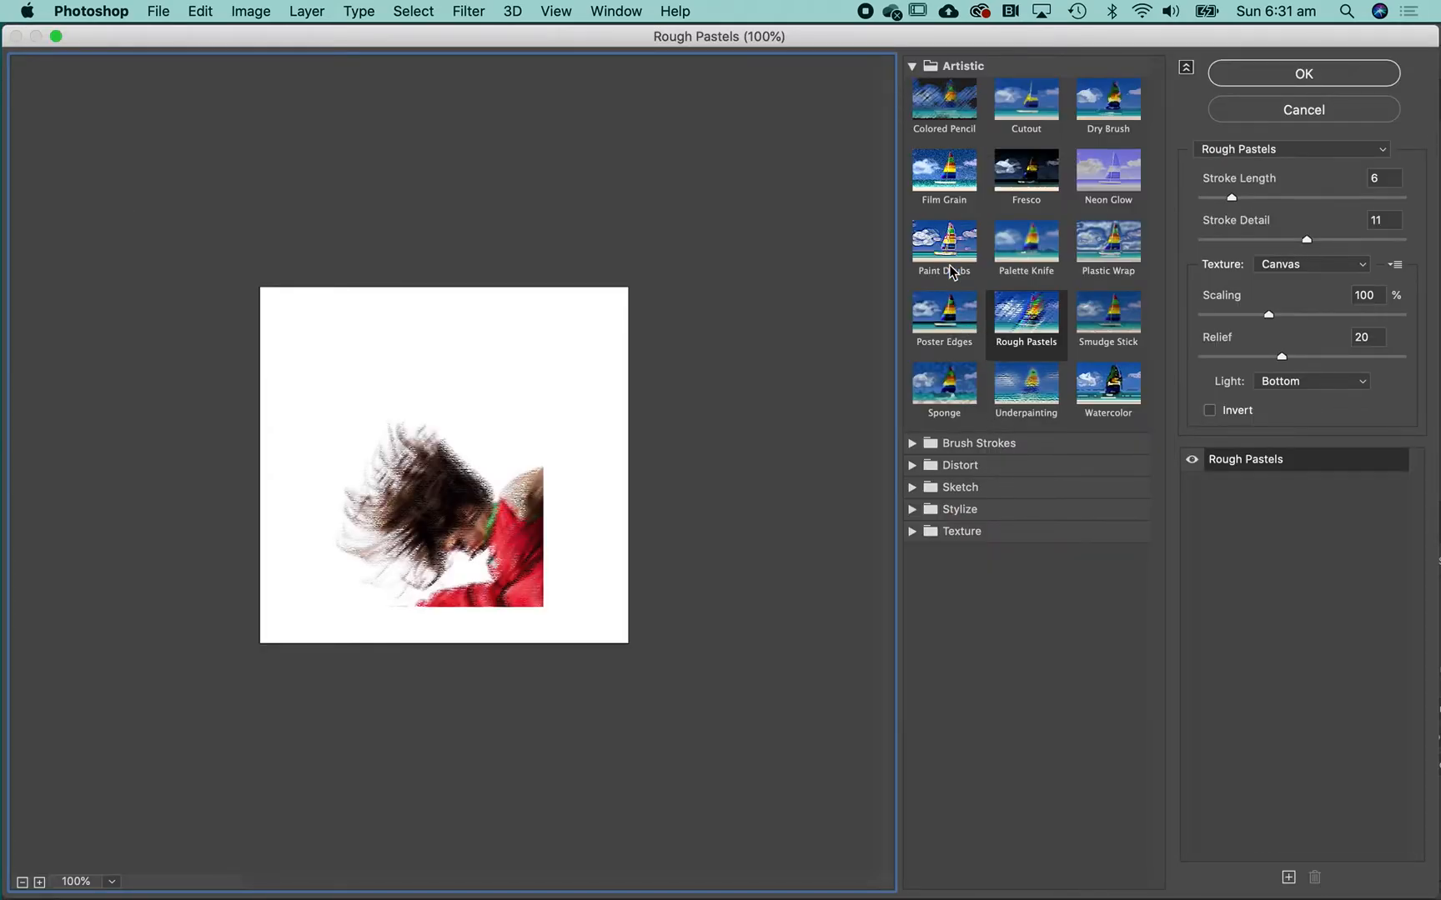
pyautogui.click(950, 244)
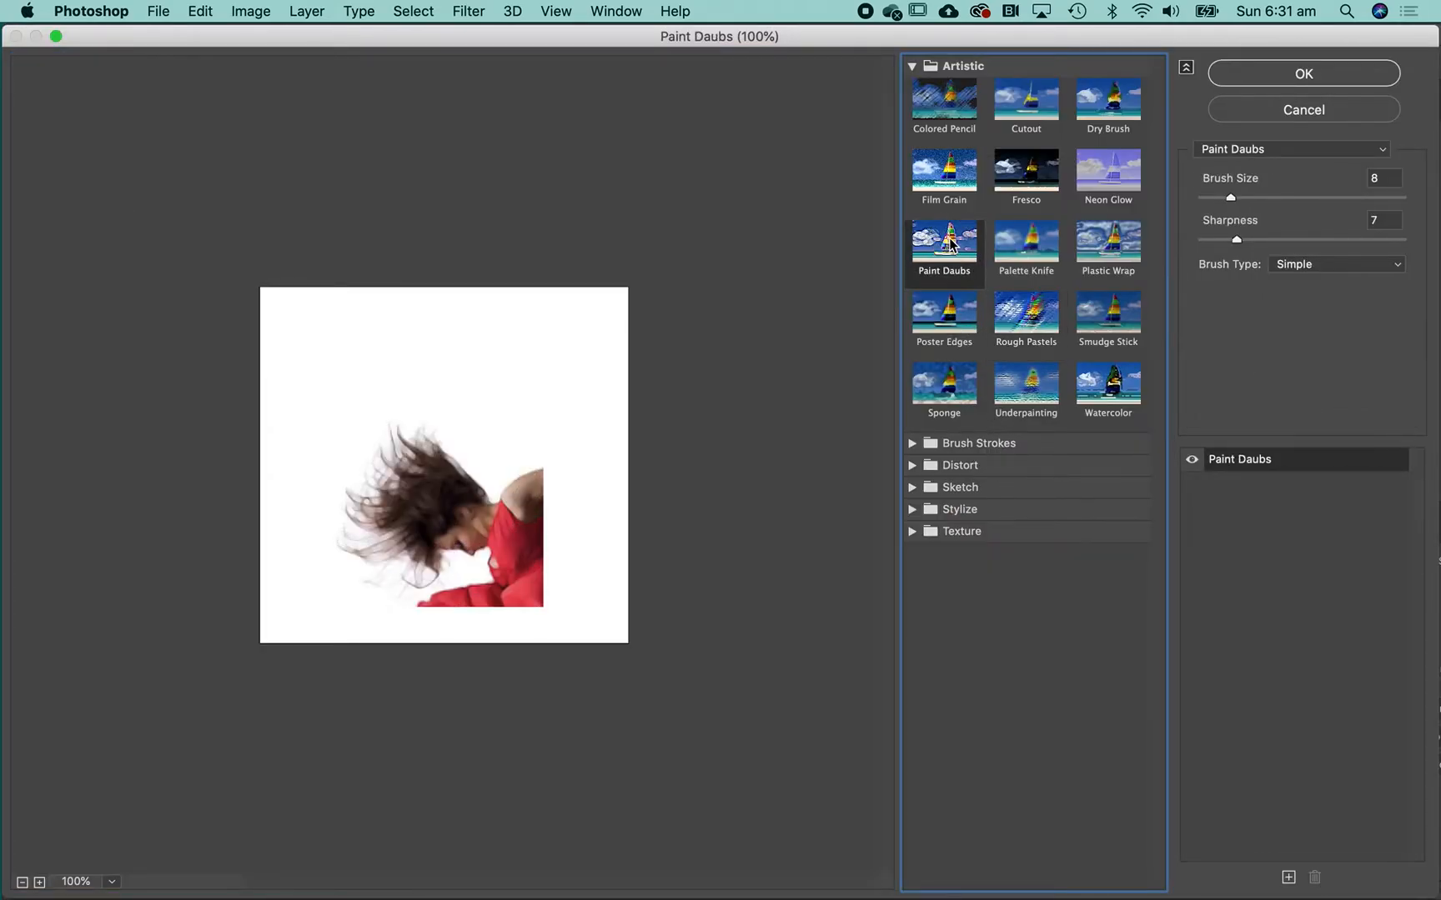
pyautogui.click(955, 173)
pyautogui.click(1103, 173)
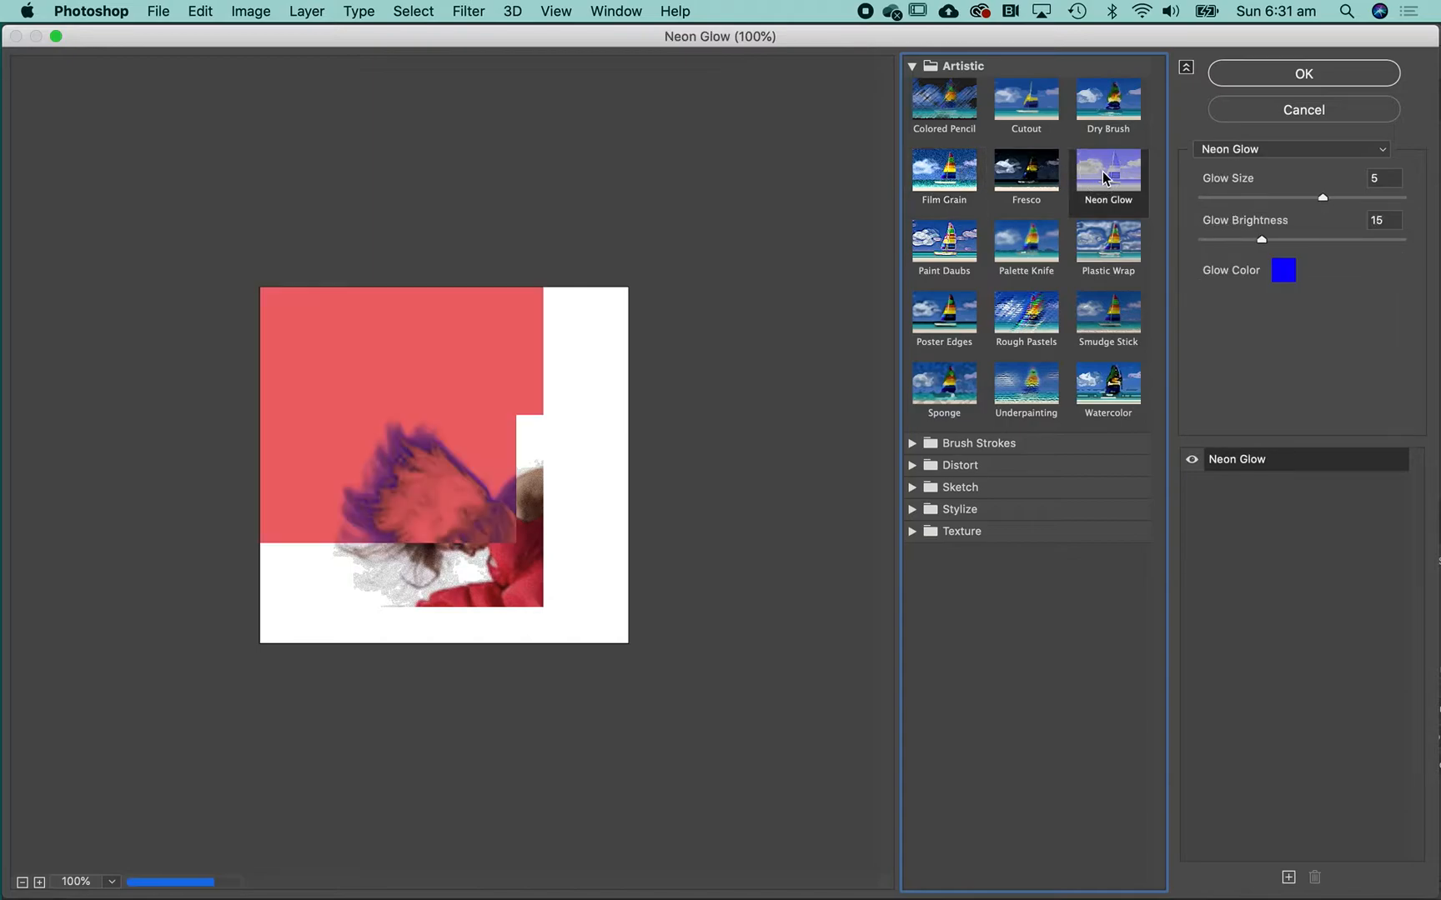
pyautogui.click(1117, 260)
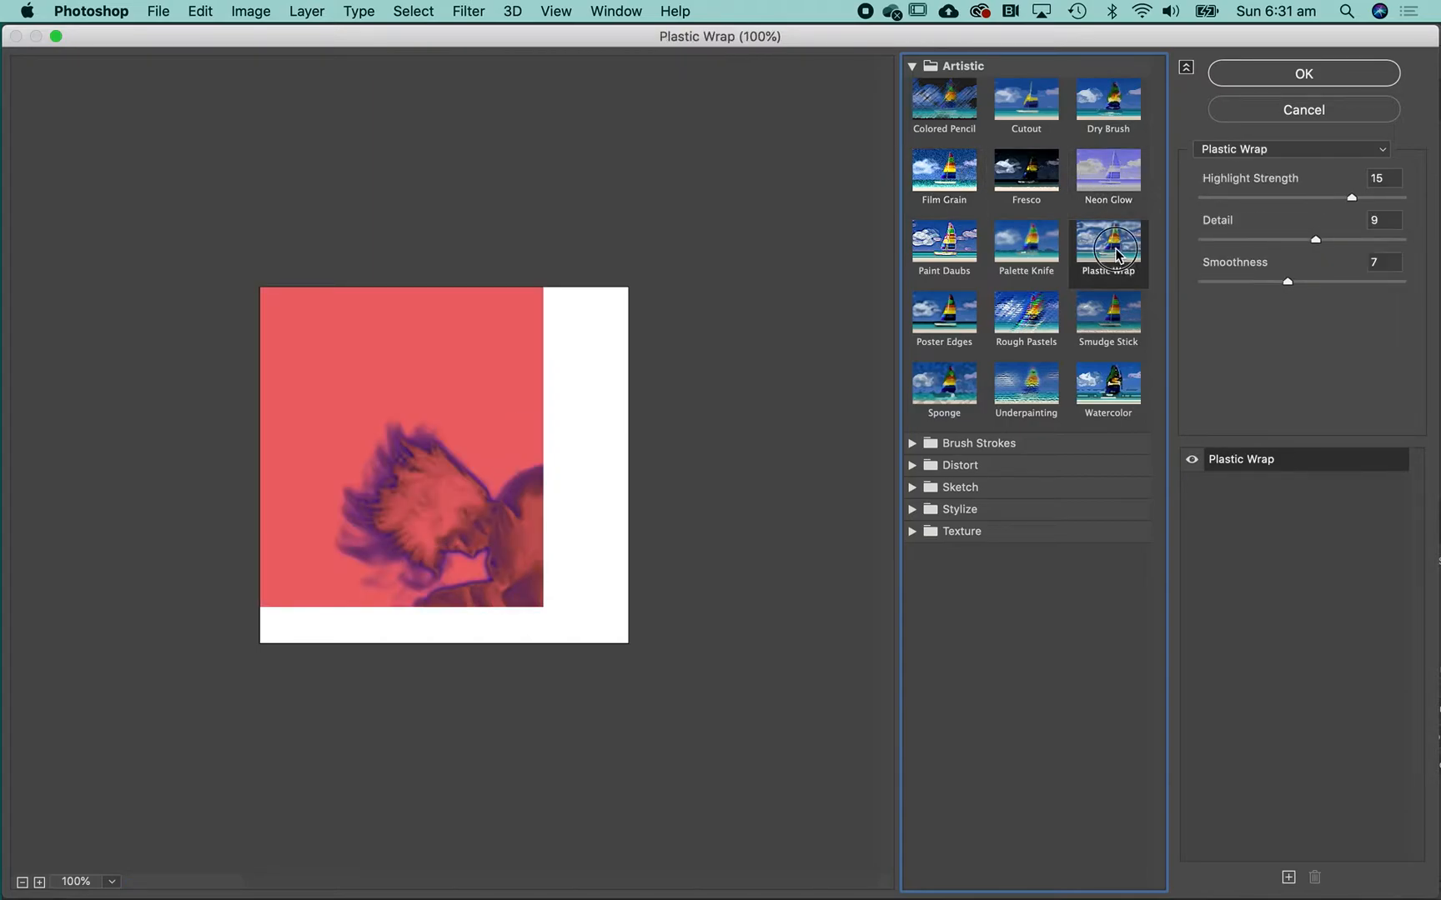
pyautogui.click(1249, 75)
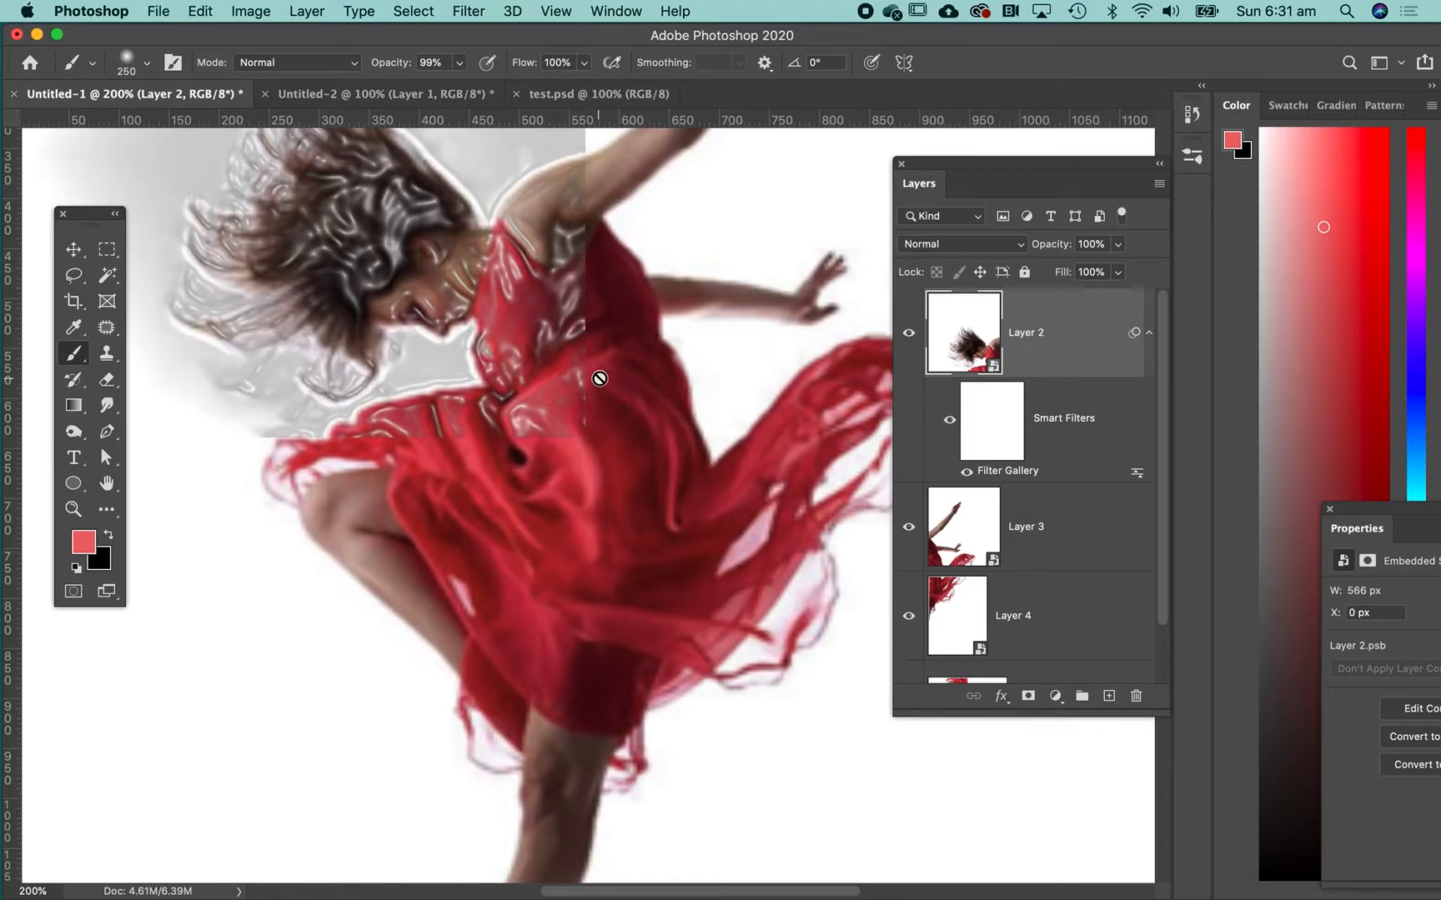
# Paint black on Layer 2's smart filter mask over the face, upper dress and shoulder to hide the Plastic Wrap effect there
pyautogui.moveTo(602, 319); pyautogui.dragTo(606, 489)
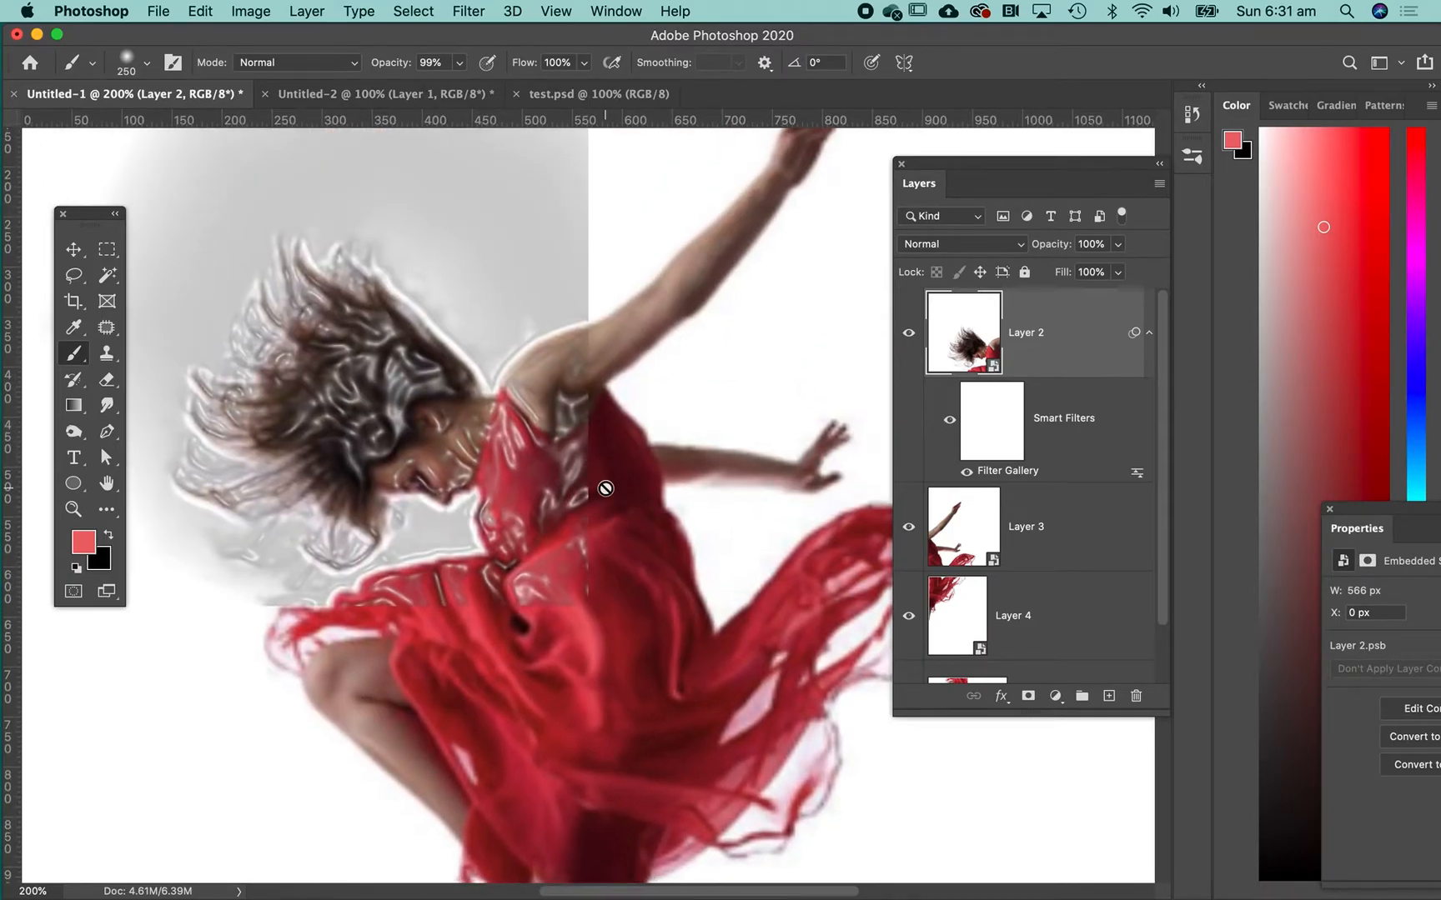
pyautogui.click(998, 433)
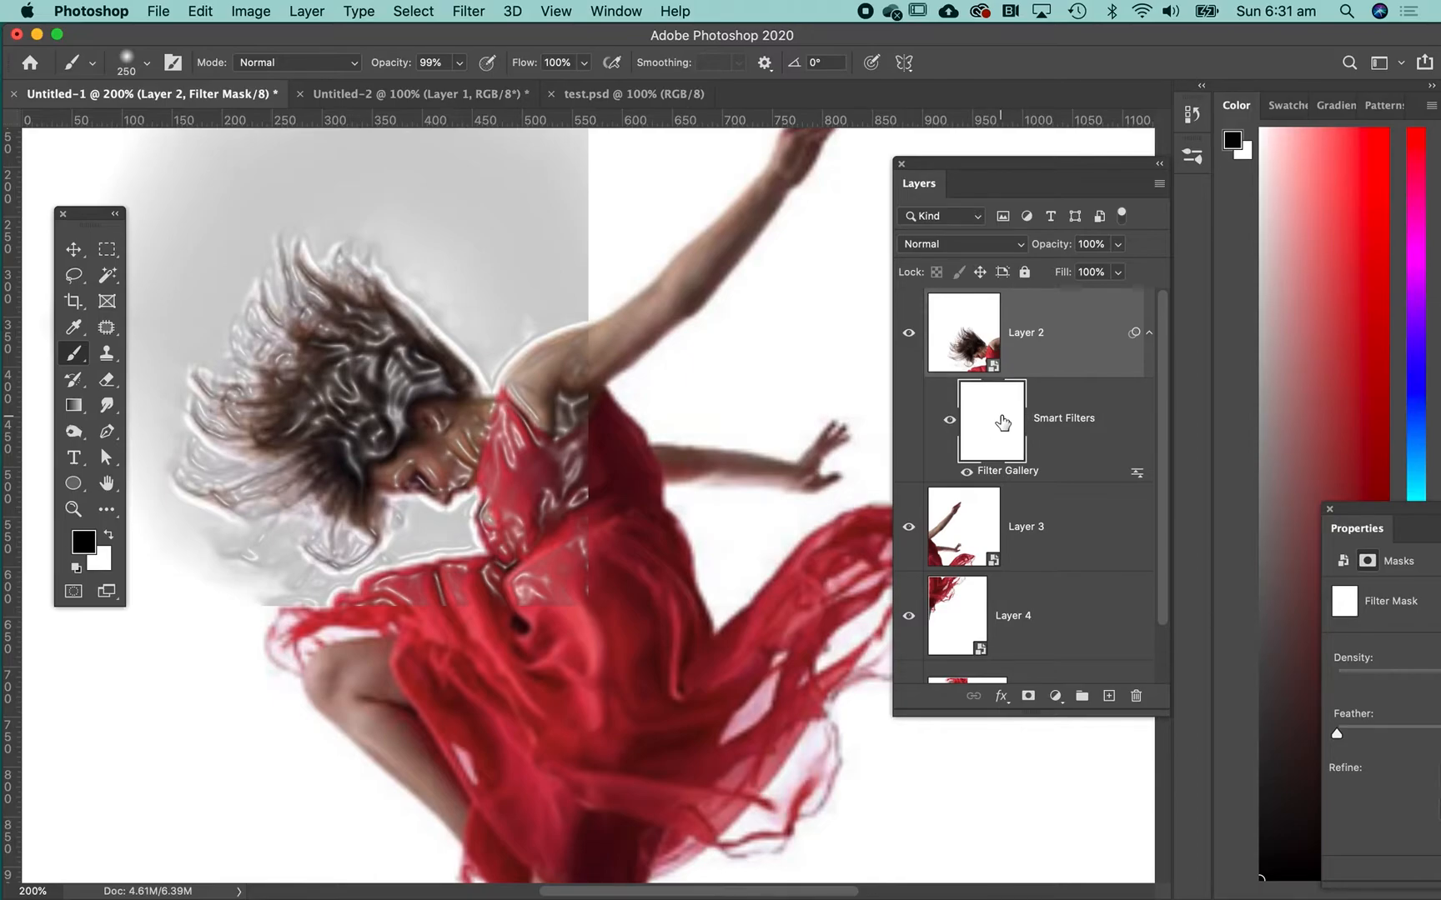
pyautogui.click(424, 461)
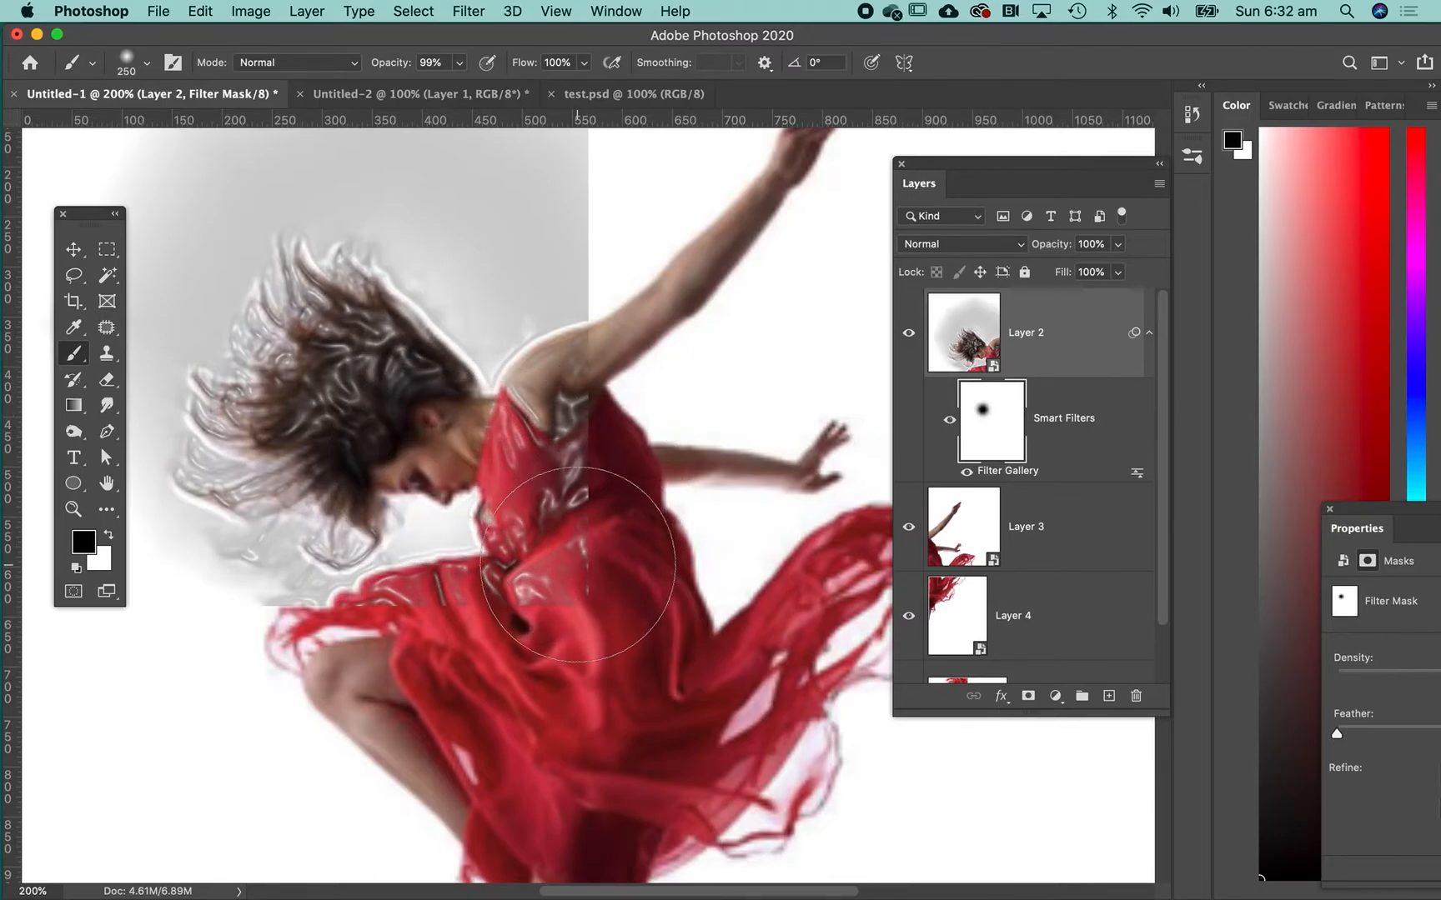
pyautogui.click(579, 554)
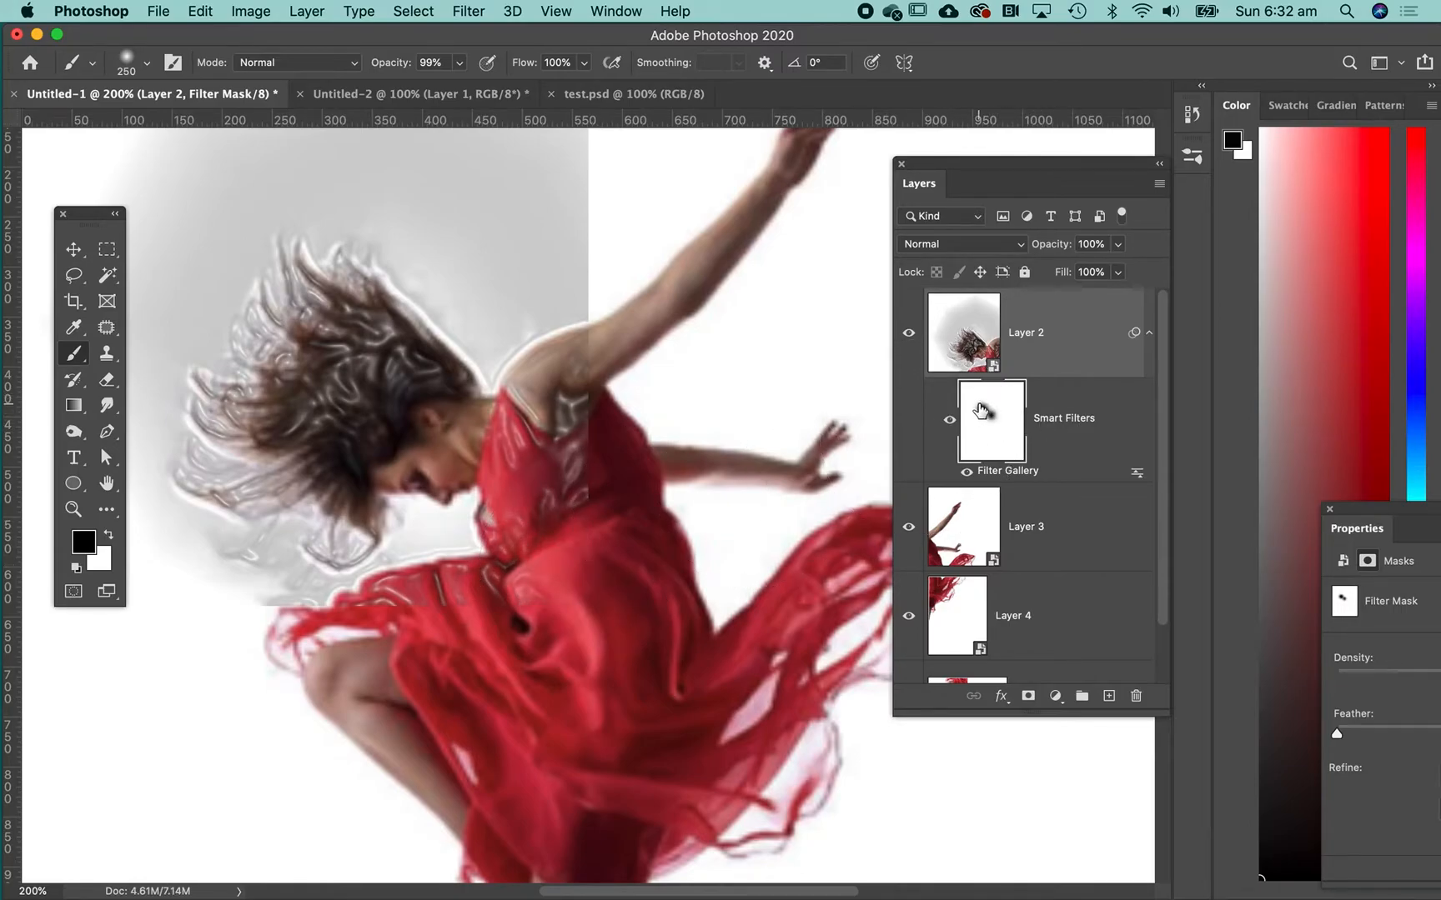
pyautogui.click(574, 459)
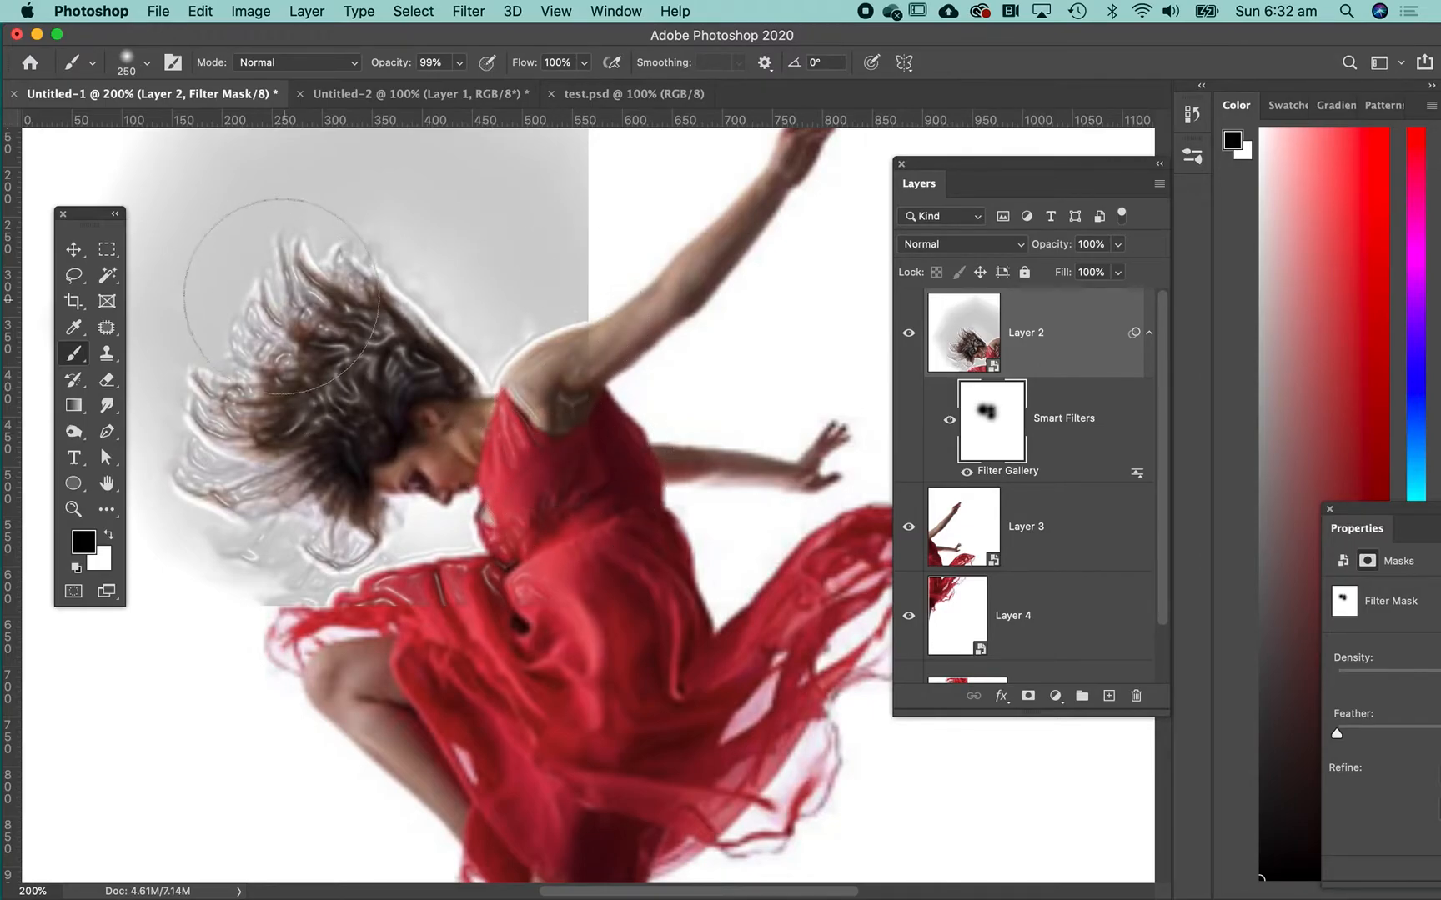
pyautogui.click(597, 388)
pyautogui.moveTo(597, 388)
pyautogui.mouseDown()
pyautogui.moveTo(601, 358)
pyautogui.moveTo(600, 373)
pyautogui.mouseUp()
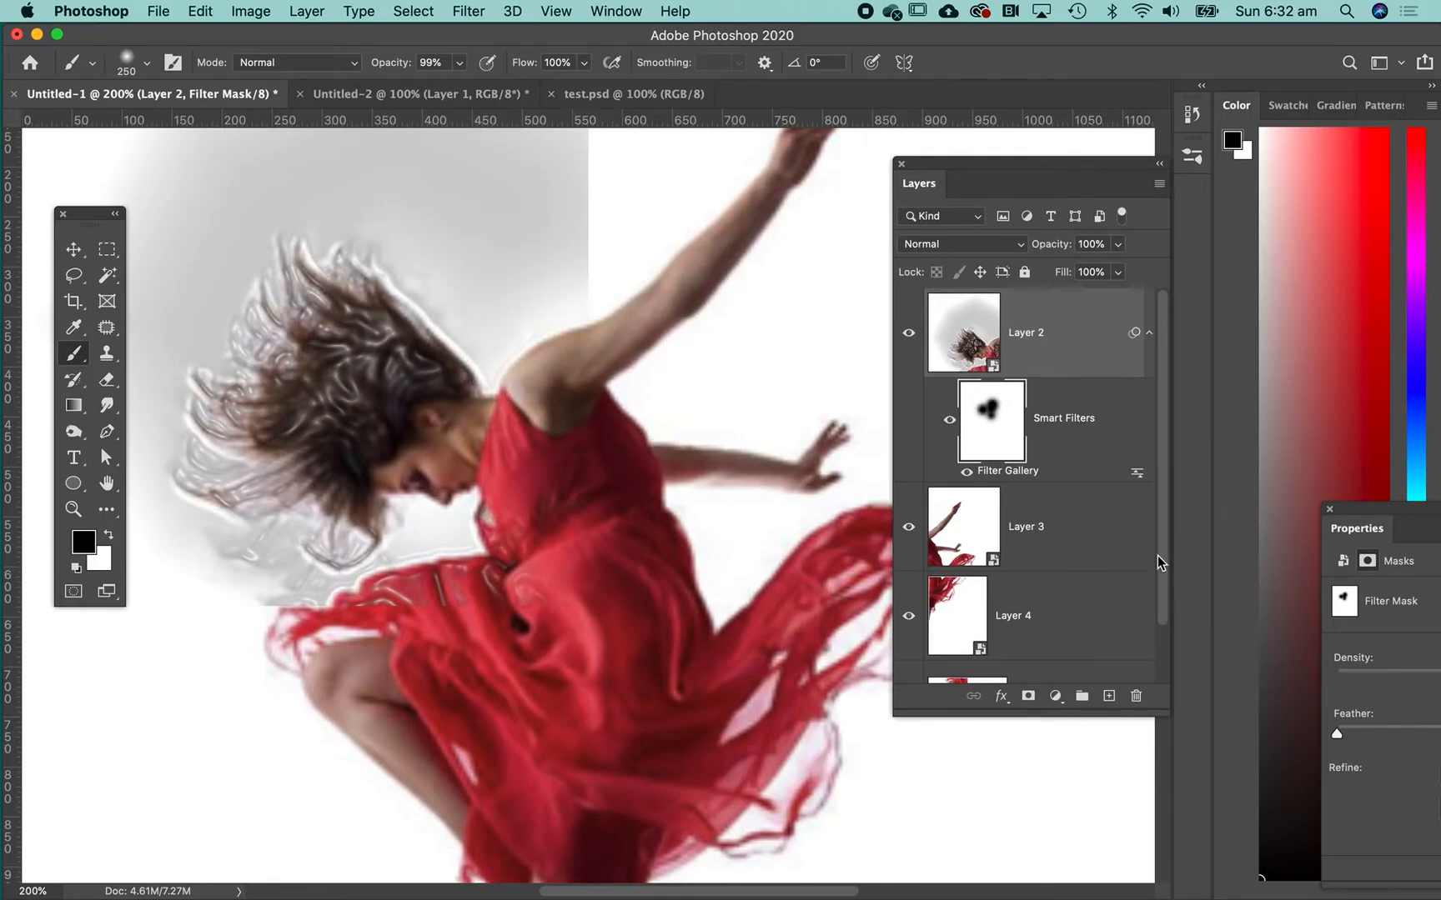
# Apply the Filter Gallery's Rough Pastels effect to Layer 3 with Stroke Length 26 and Stroke Detail 15
pyautogui.click(972, 524)
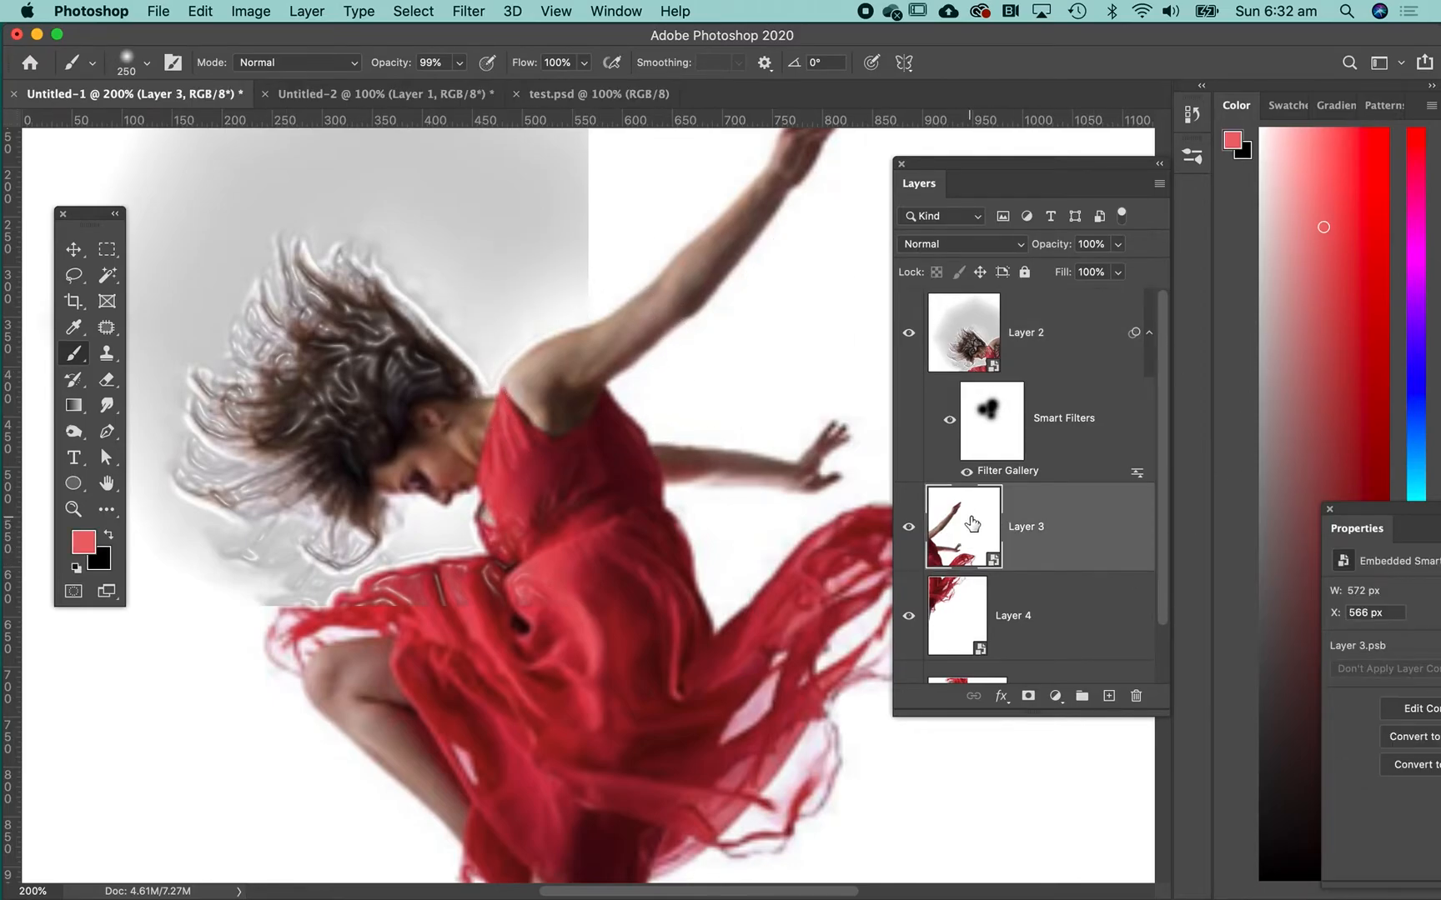
pyautogui.click(469, 11)
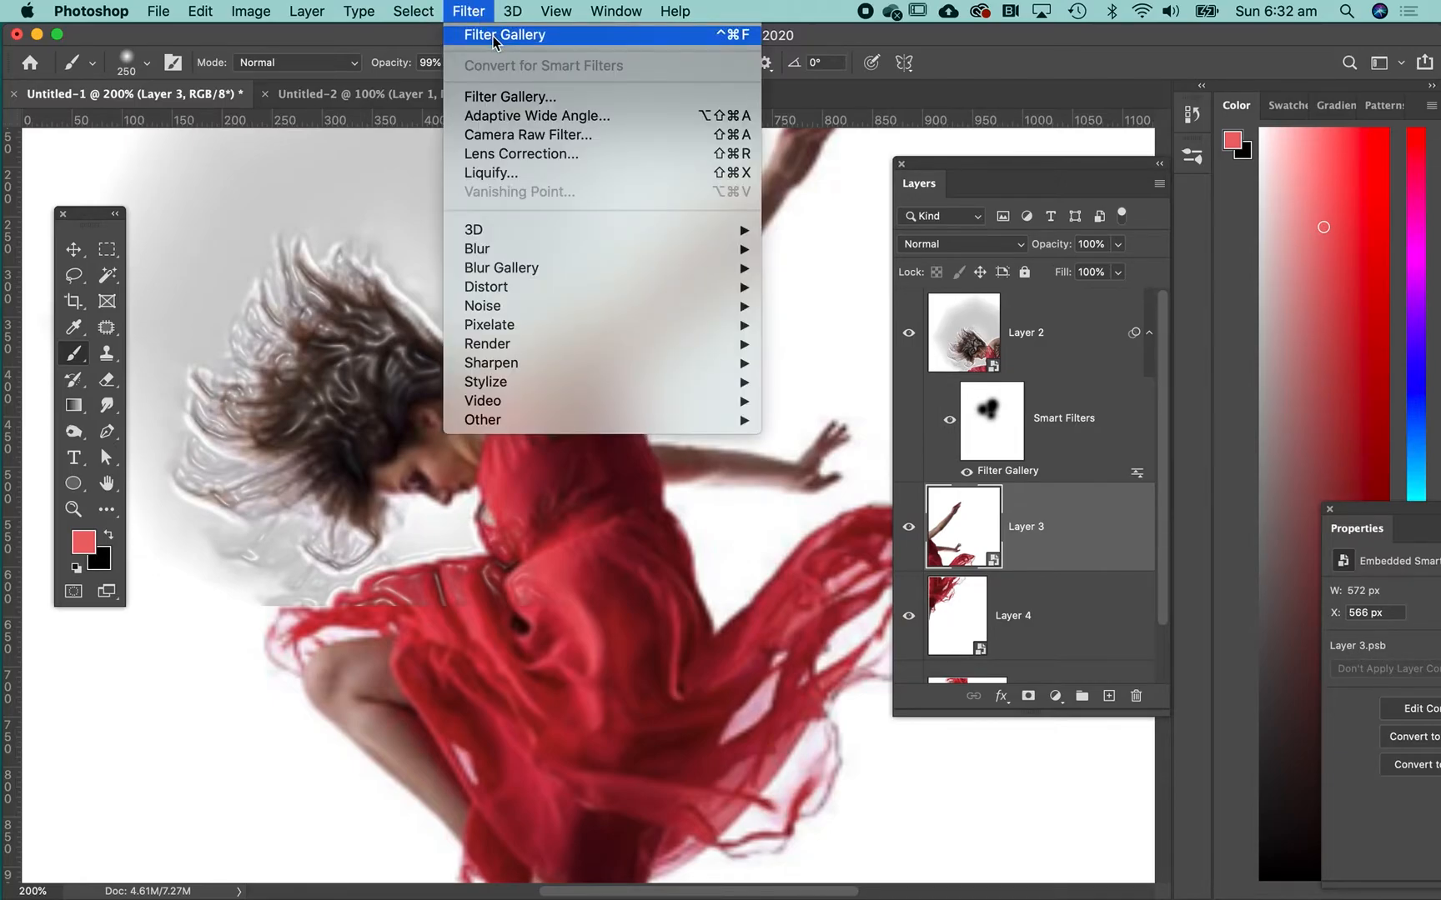
pyautogui.click(493, 36)
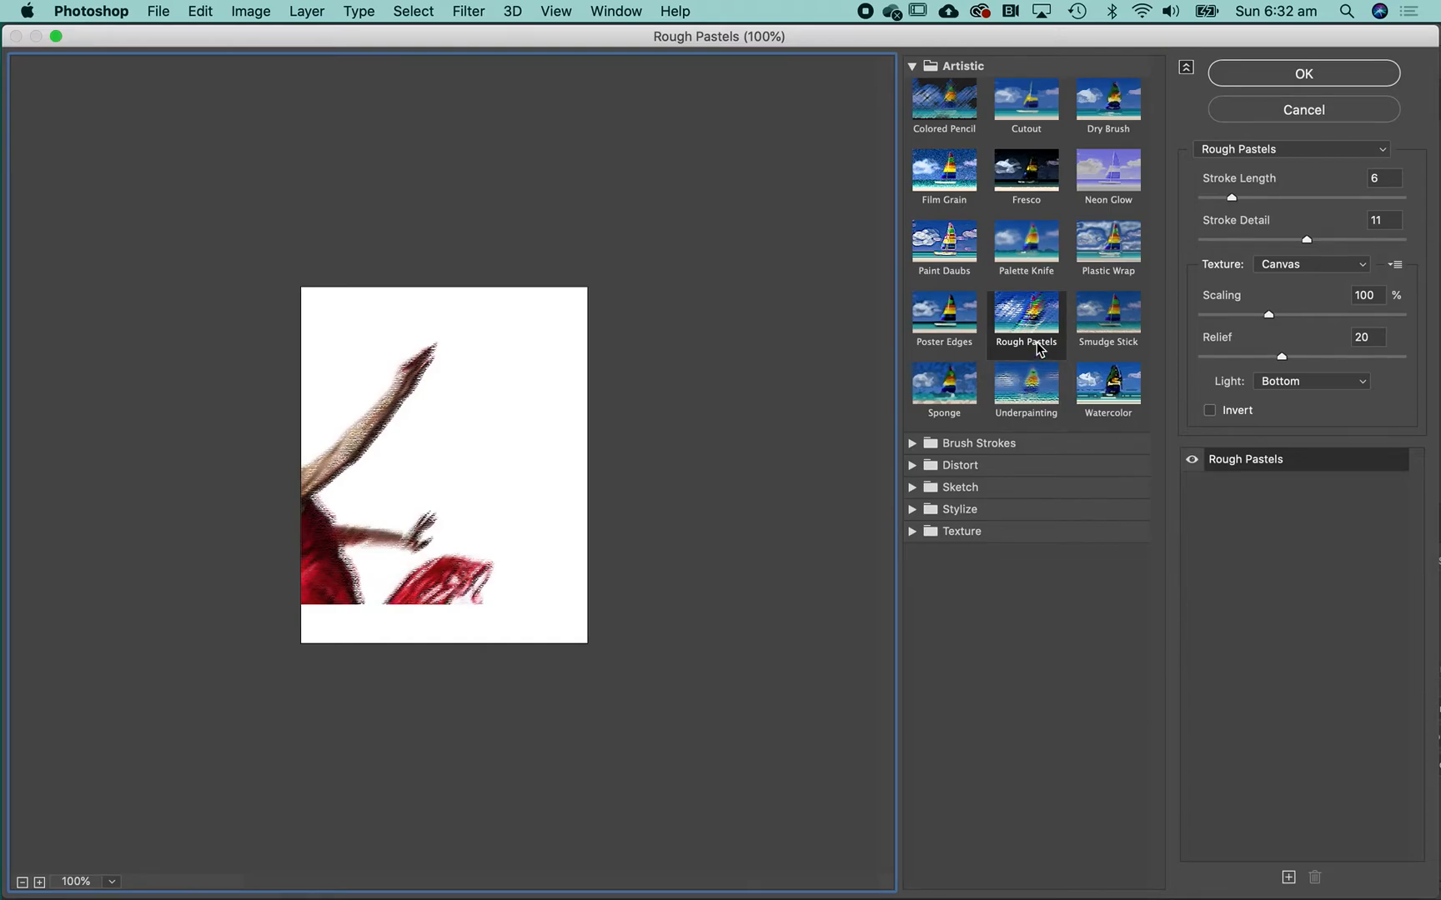
pyautogui.click(1034, 332)
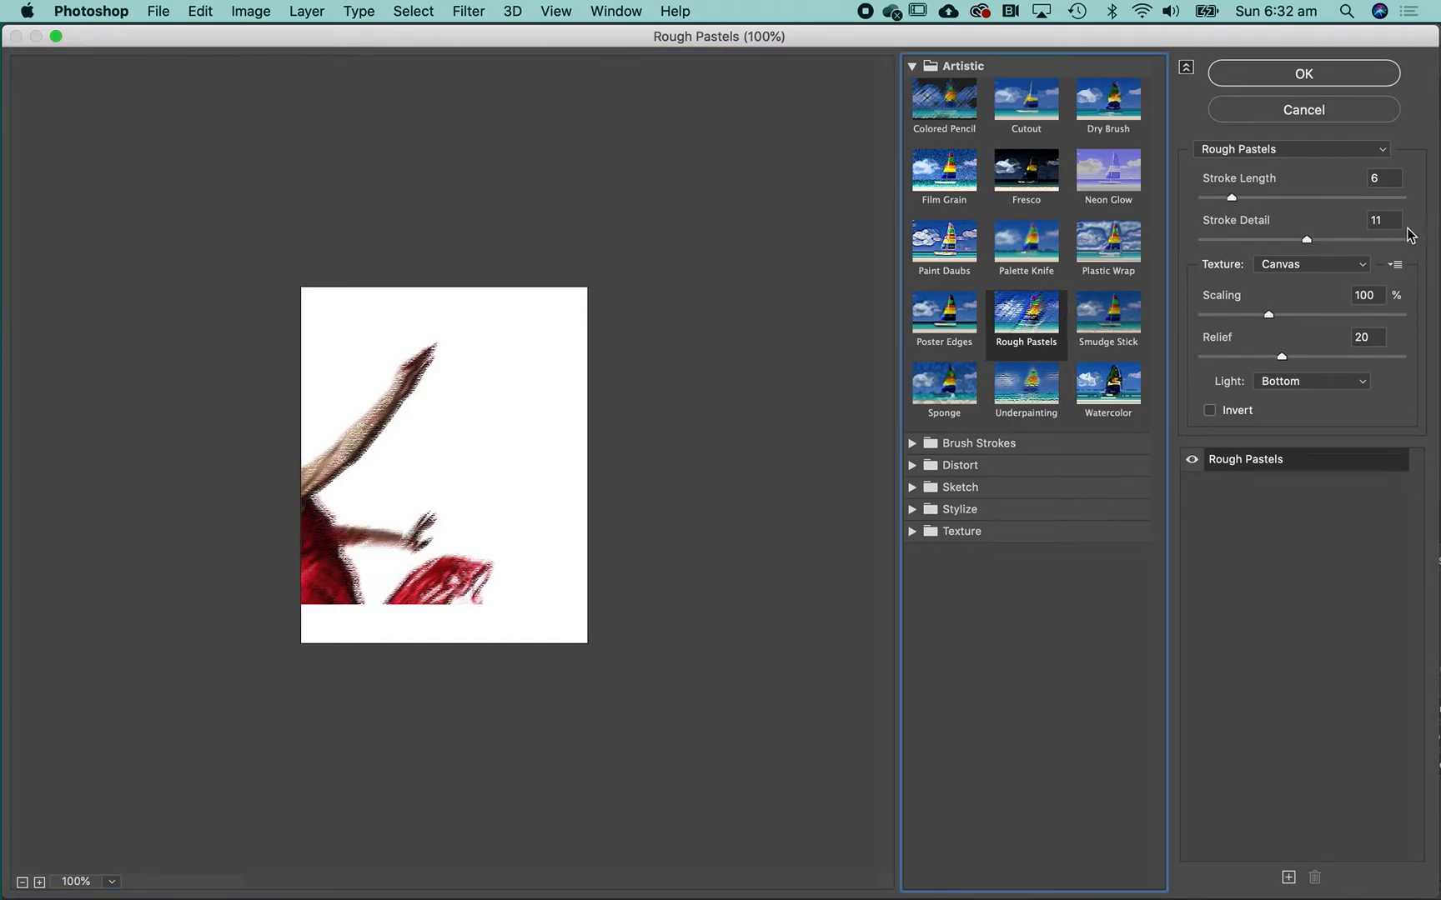
pyautogui.click(1329, 198)
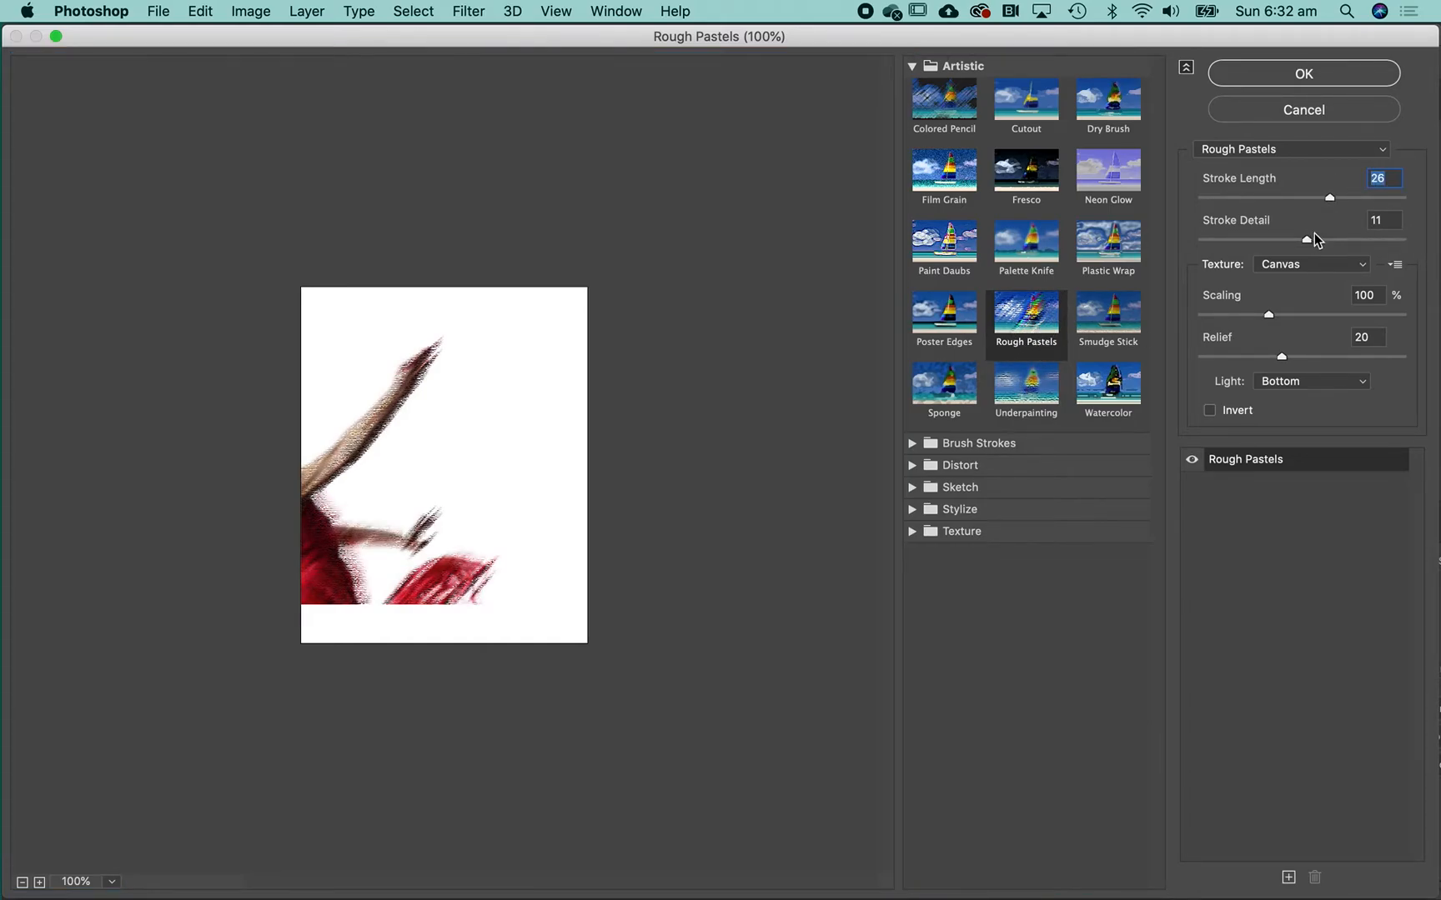
pyautogui.click(1353, 240)
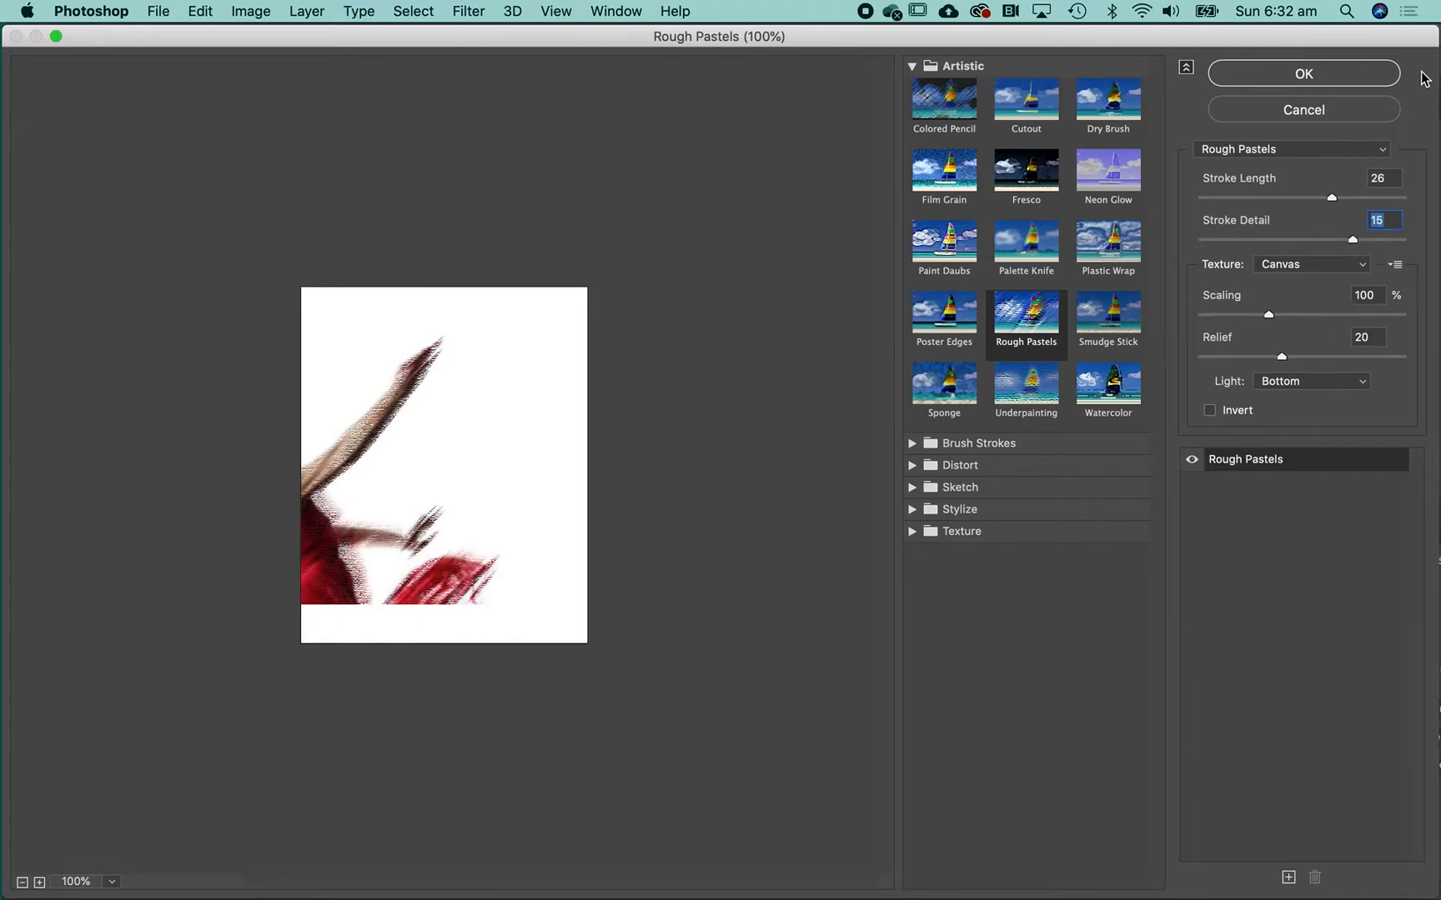
pyautogui.click(1294, 76)
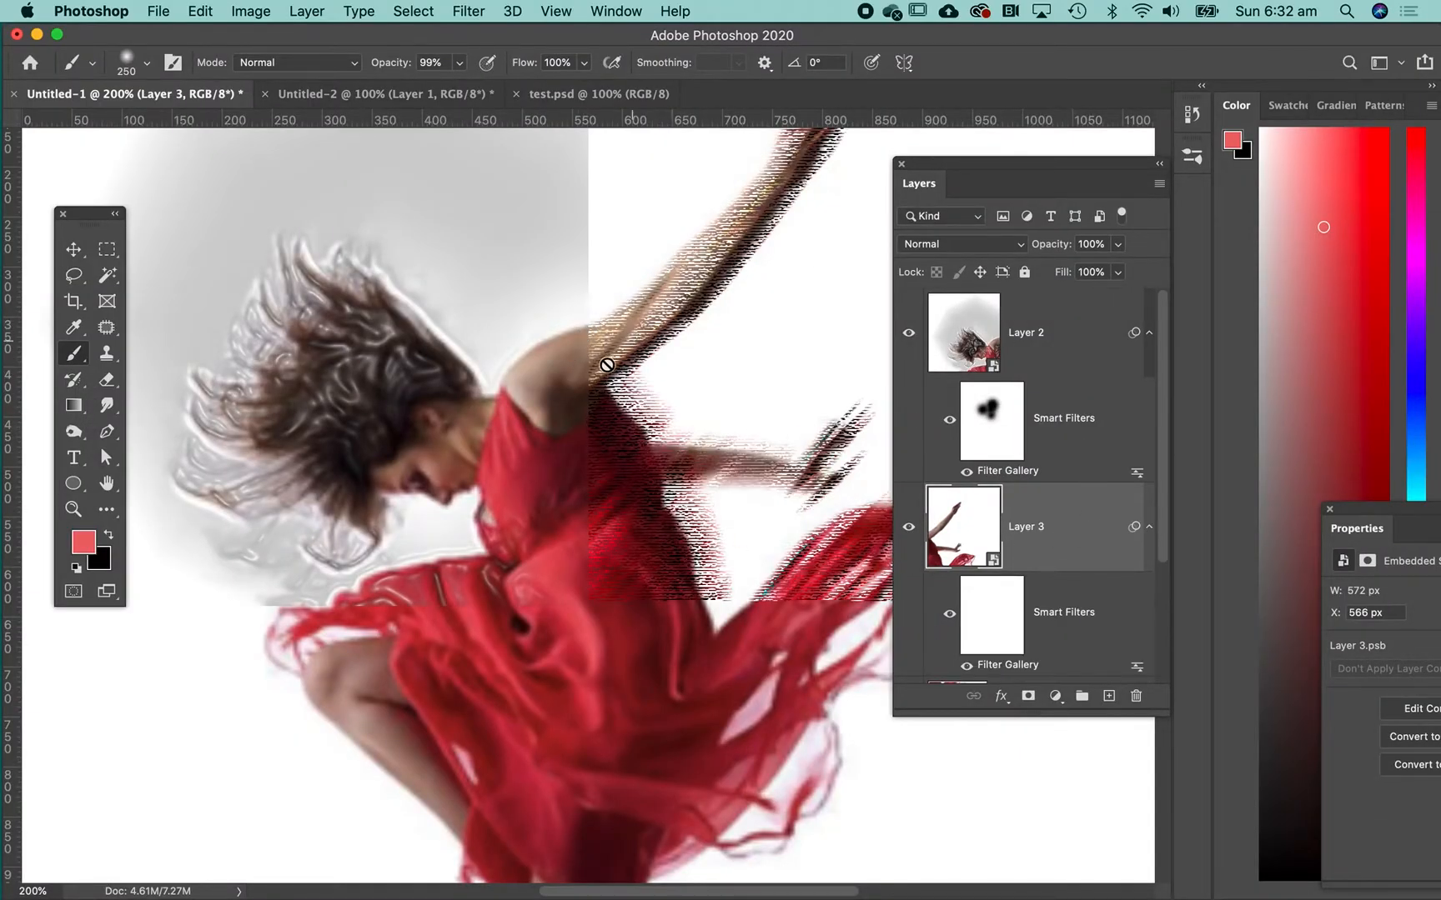
# Paint black on Layer 3's smart filter mask over the shoulder and upper dress to hide the Rough Pastels effect there
pyautogui.click(1003, 614)
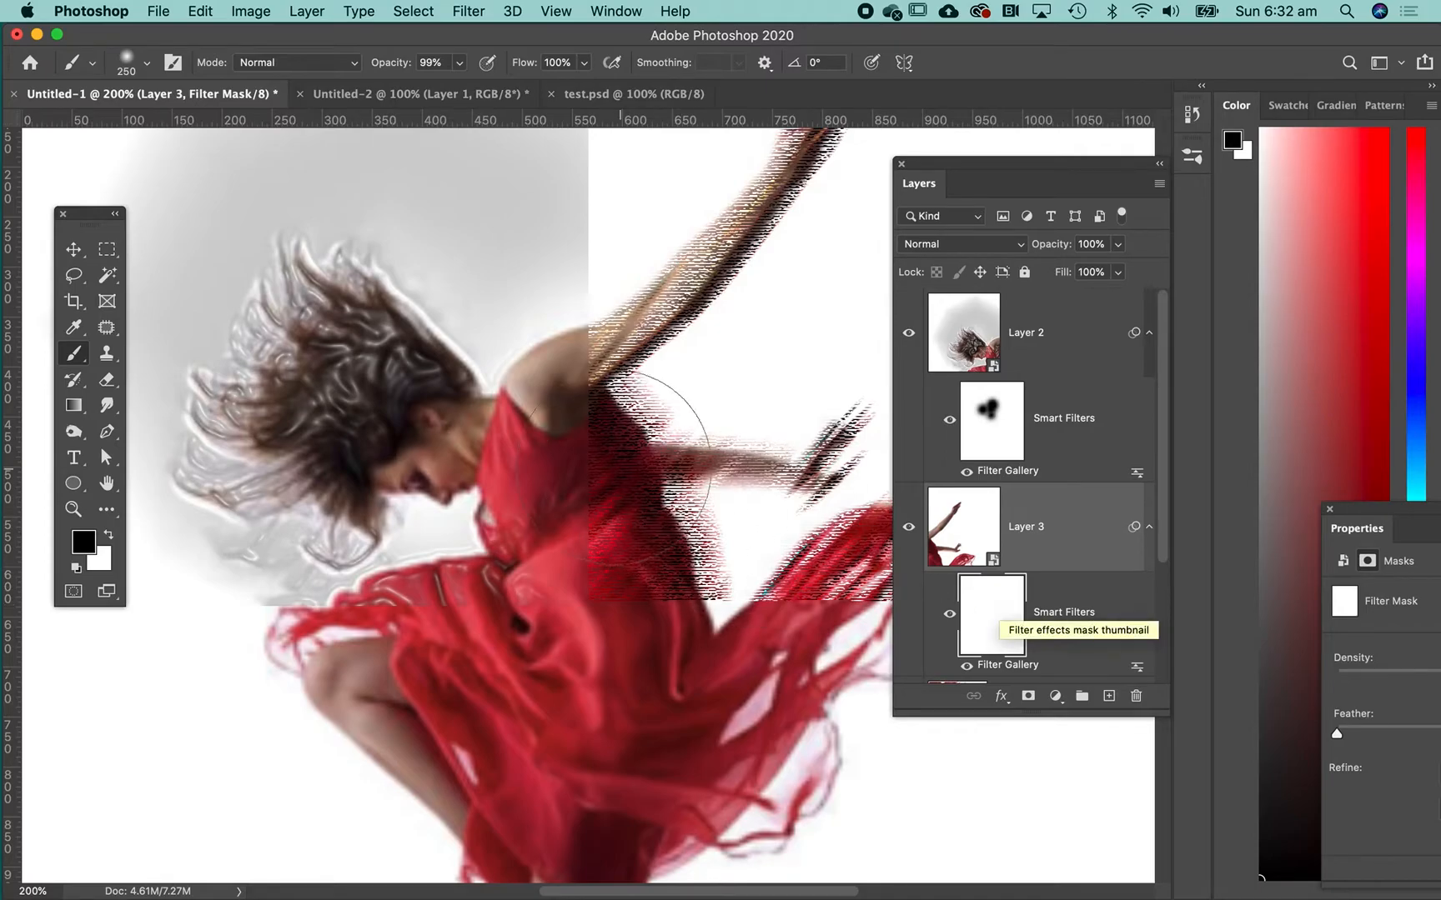
pyautogui.moveTo(580, 432)
pyautogui.mouseDown()
pyautogui.moveTo(621, 400)
pyautogui.moveTo(603, 506)
pyautogui.mouseUp()
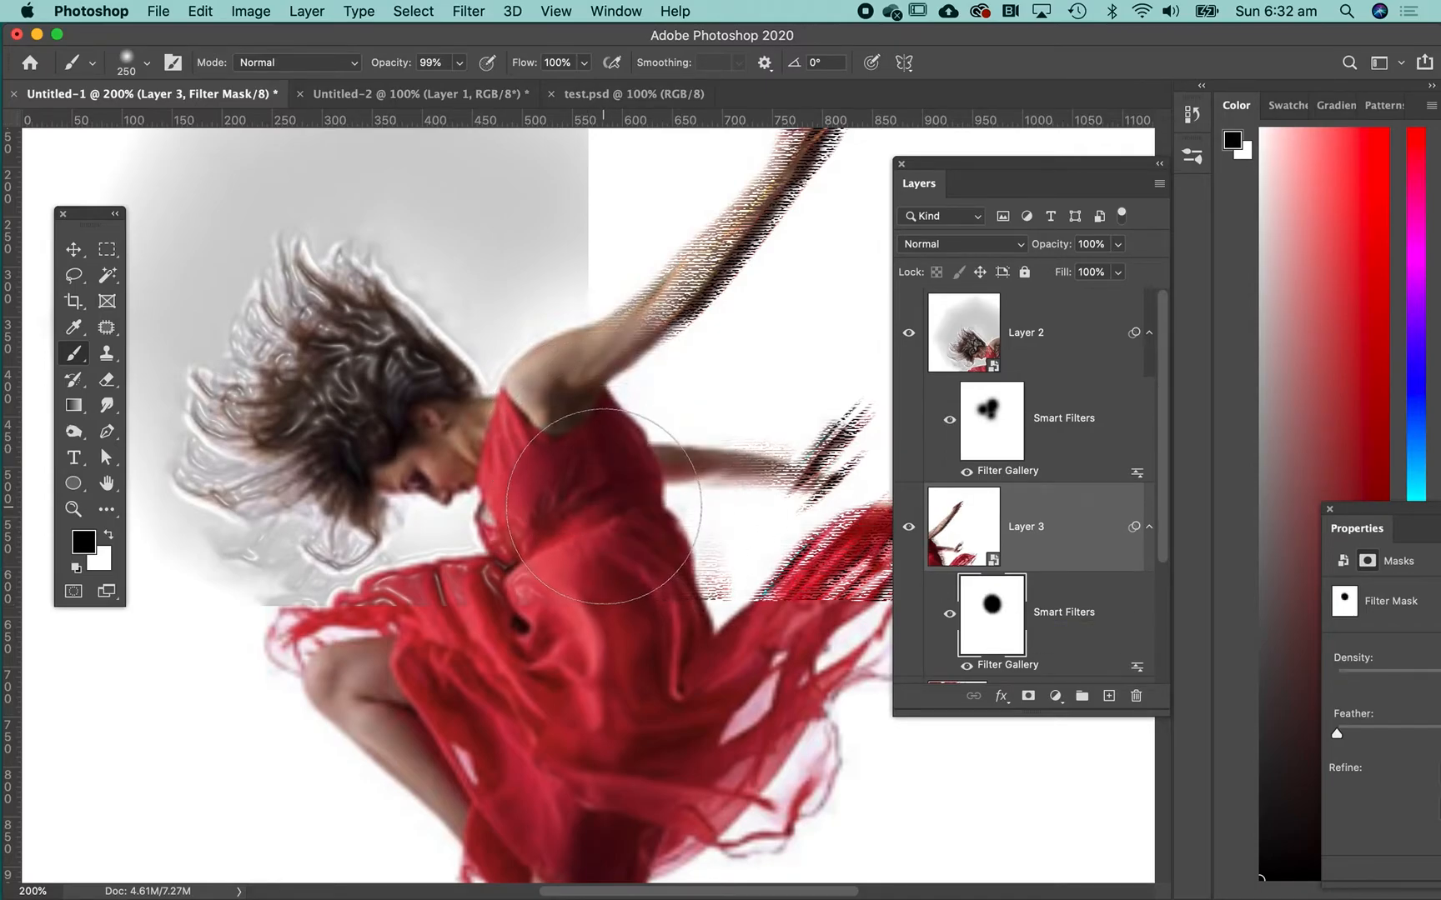
pyautogui.press('super+minus')
pyautogui.press('super+equal')
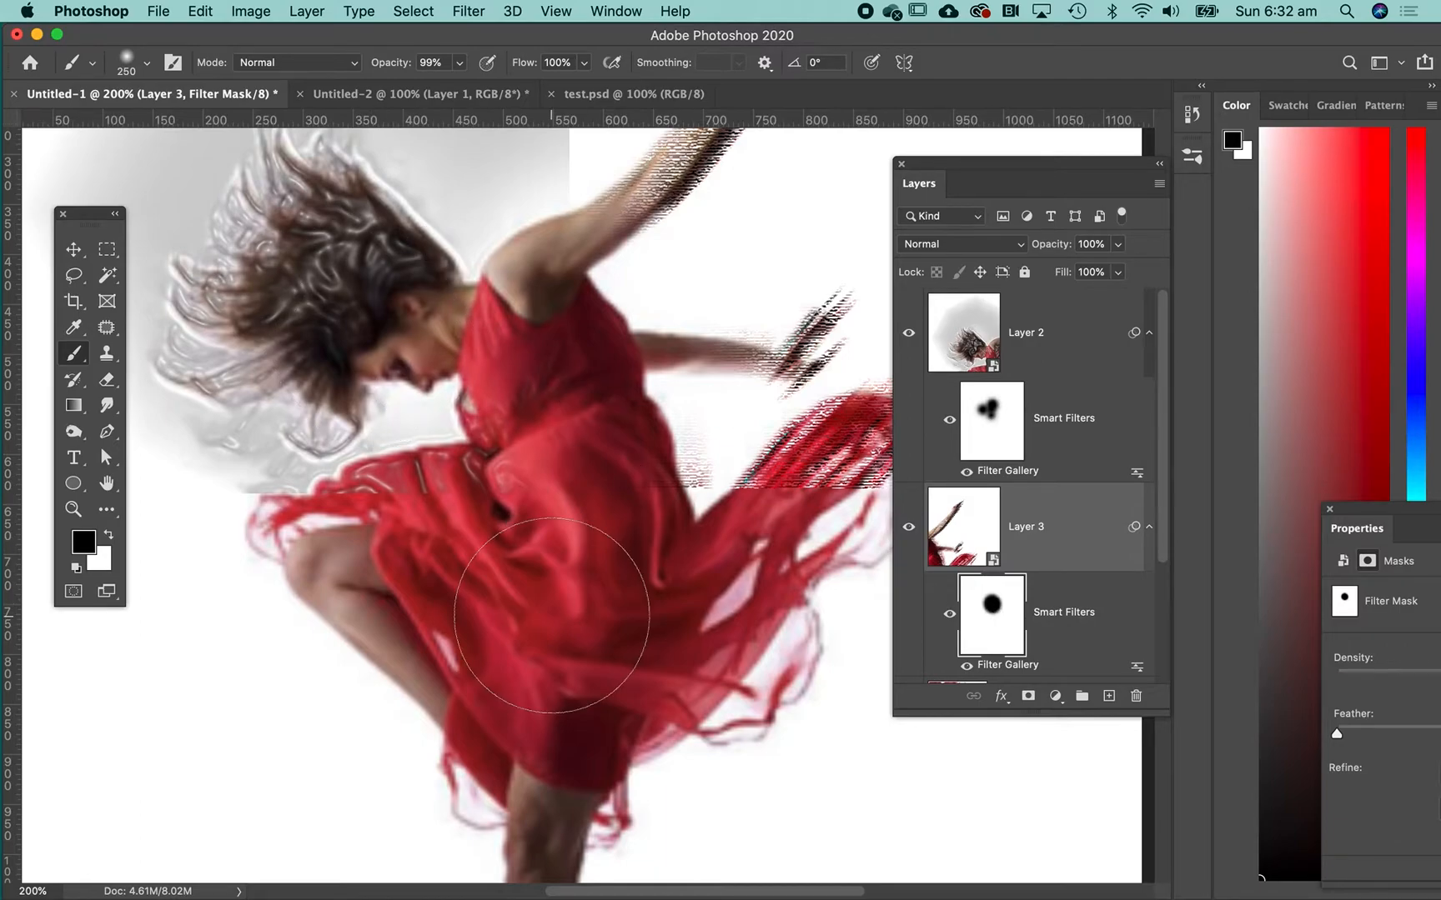
# Apply the Filter Gallery's Sprayed Strokes effect to Layer 4, after trying Spatter with Smoothness 10 and 2
pyautogui.scroll(-3, 1088, 534)
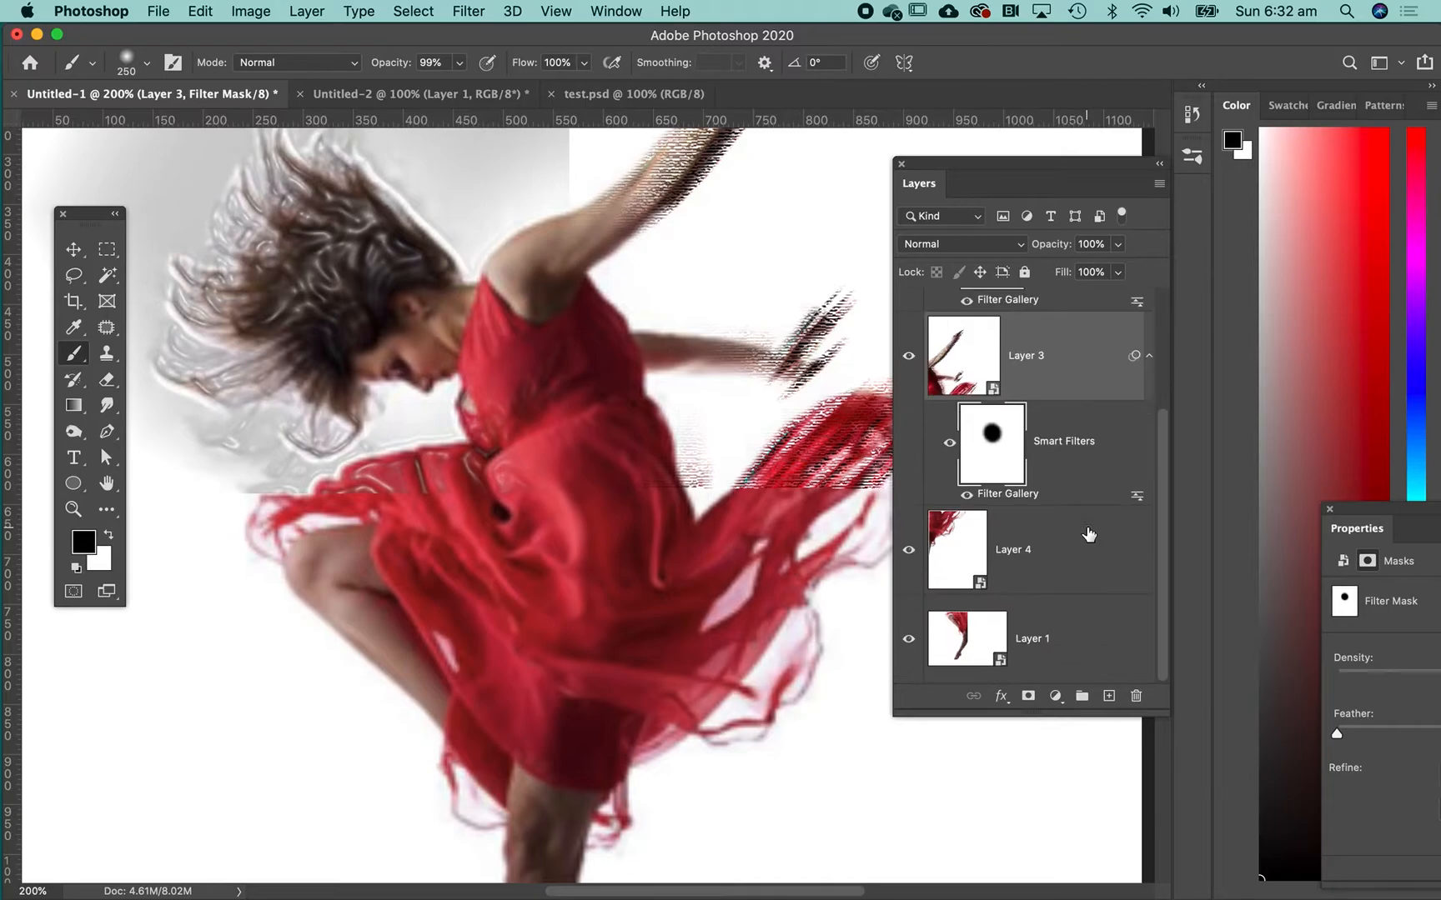
pyautogui.click(940, 535)
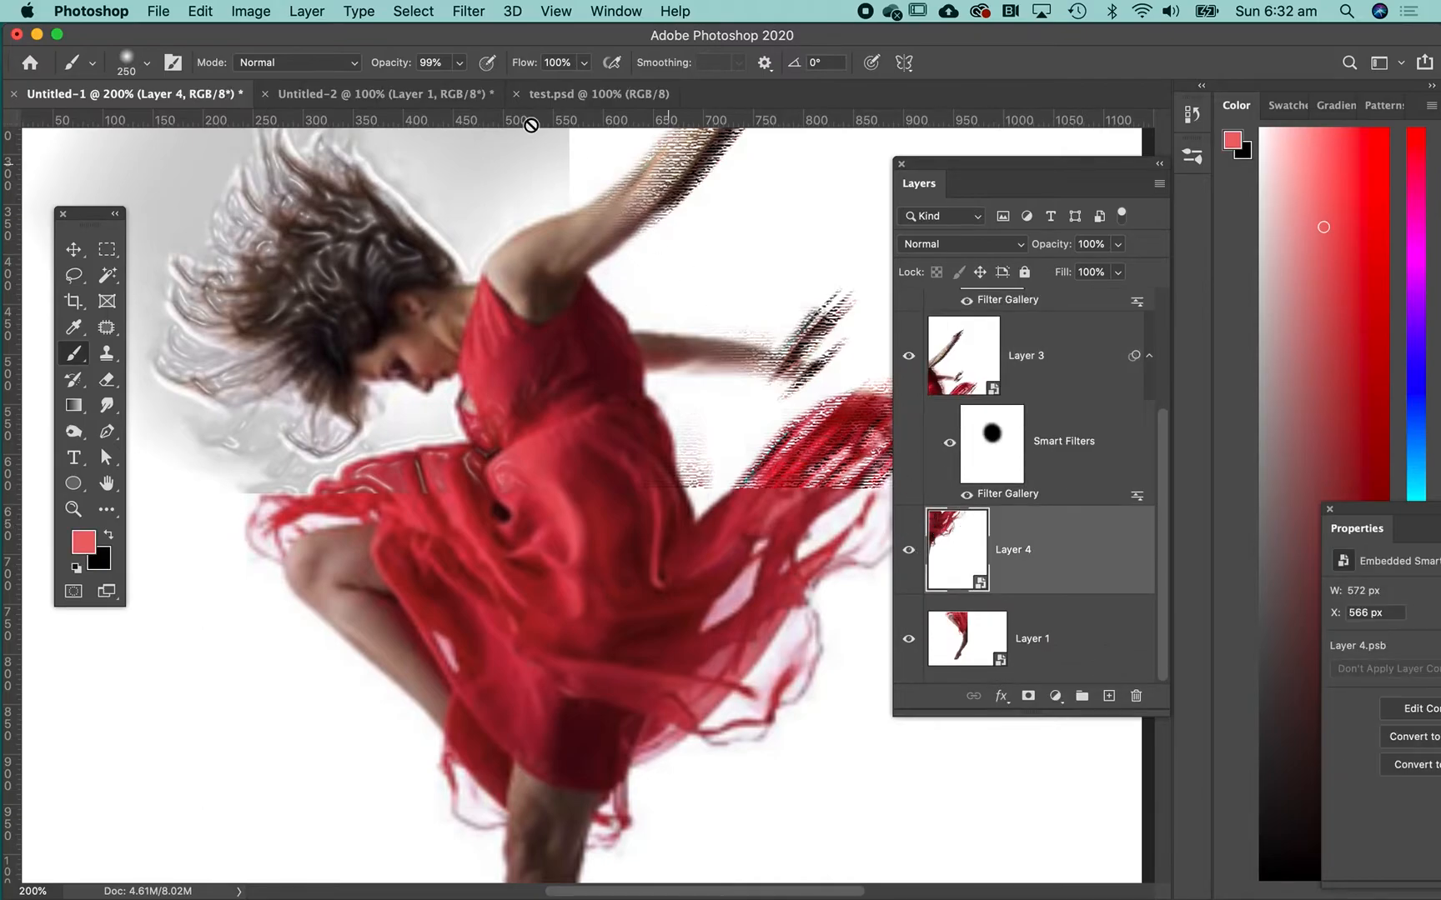
pyautogui.click(470, 11)
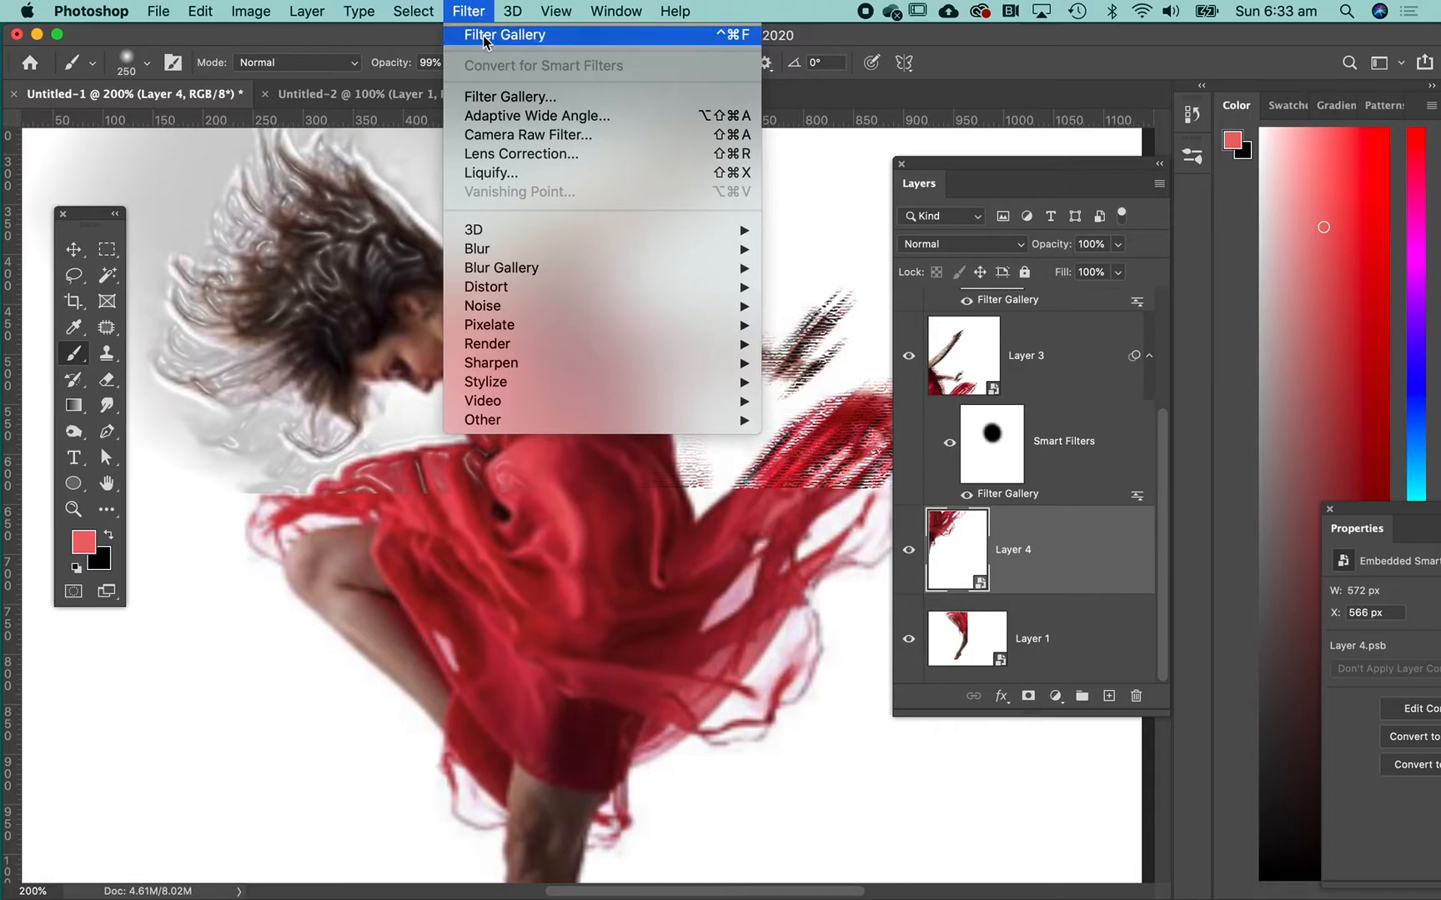
pyautogui.click(483, 35)
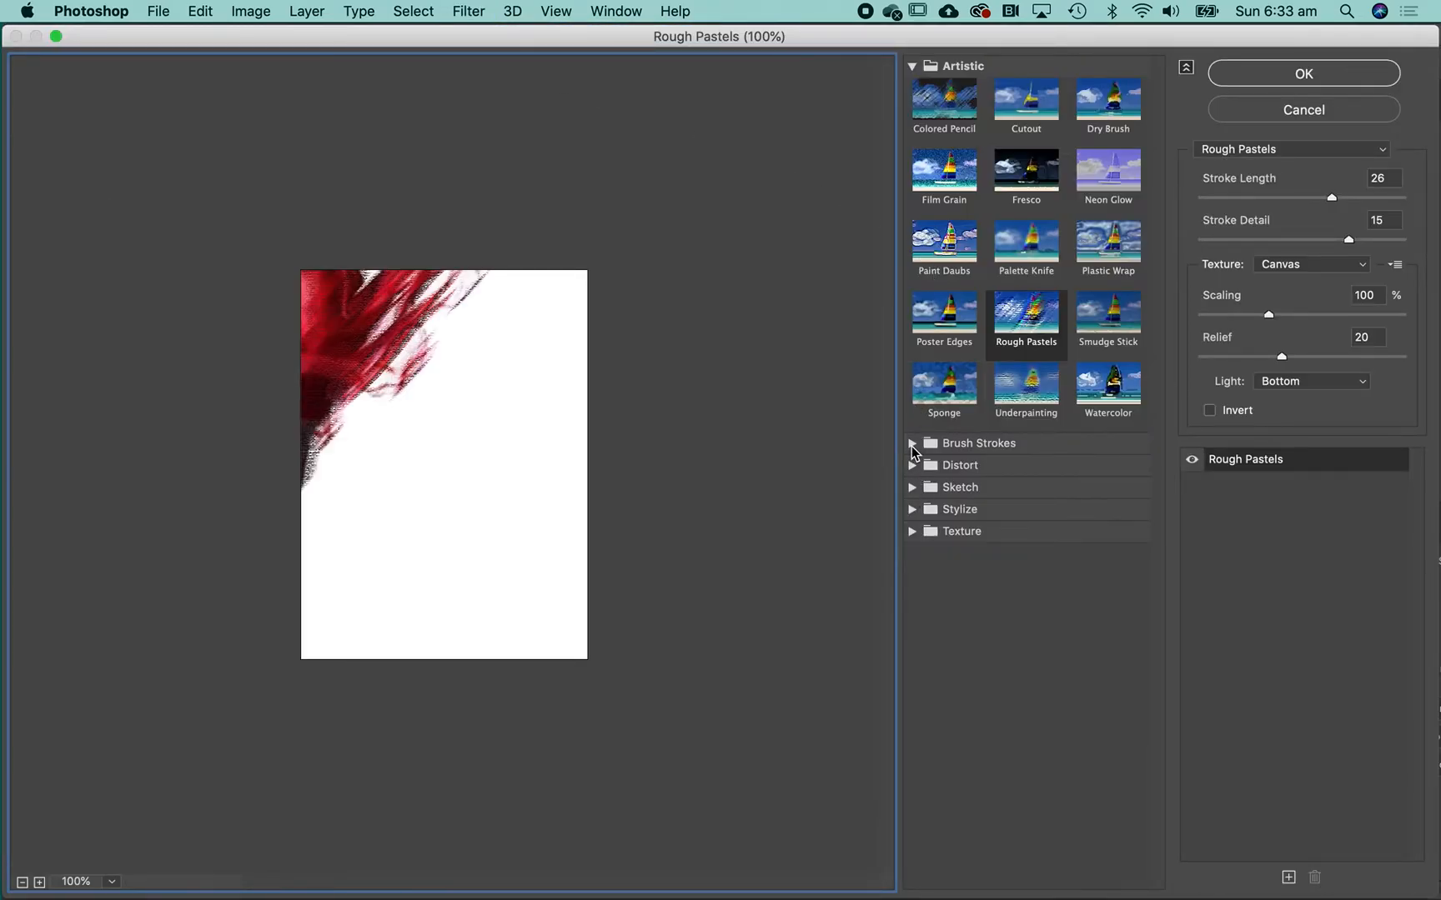
pyautogui.click(912, 444)
pyautogui.click(1111, 554)
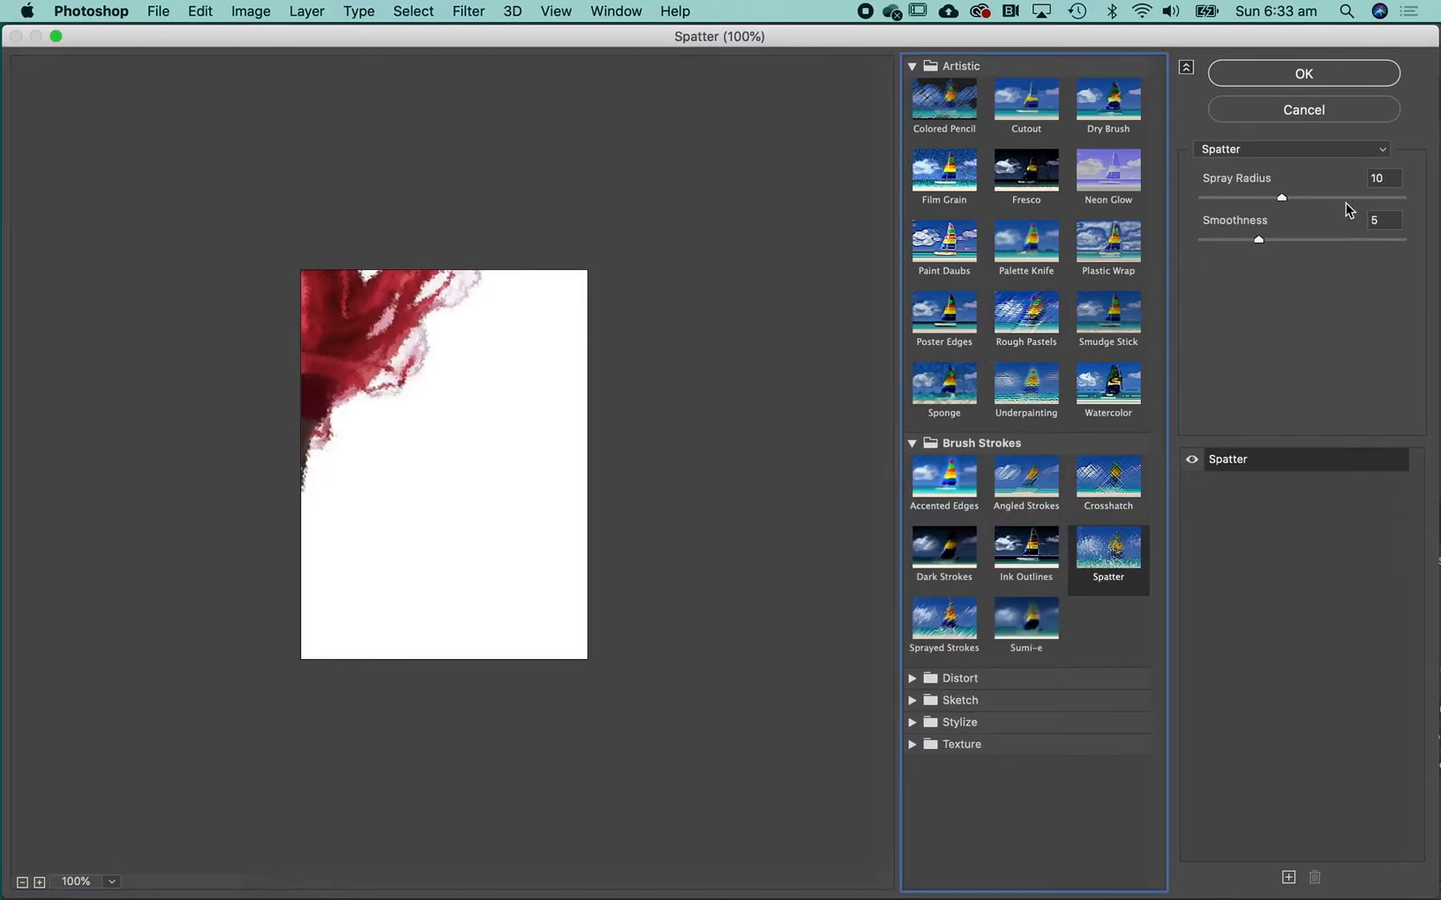
pyautogui.click(1329, 240)
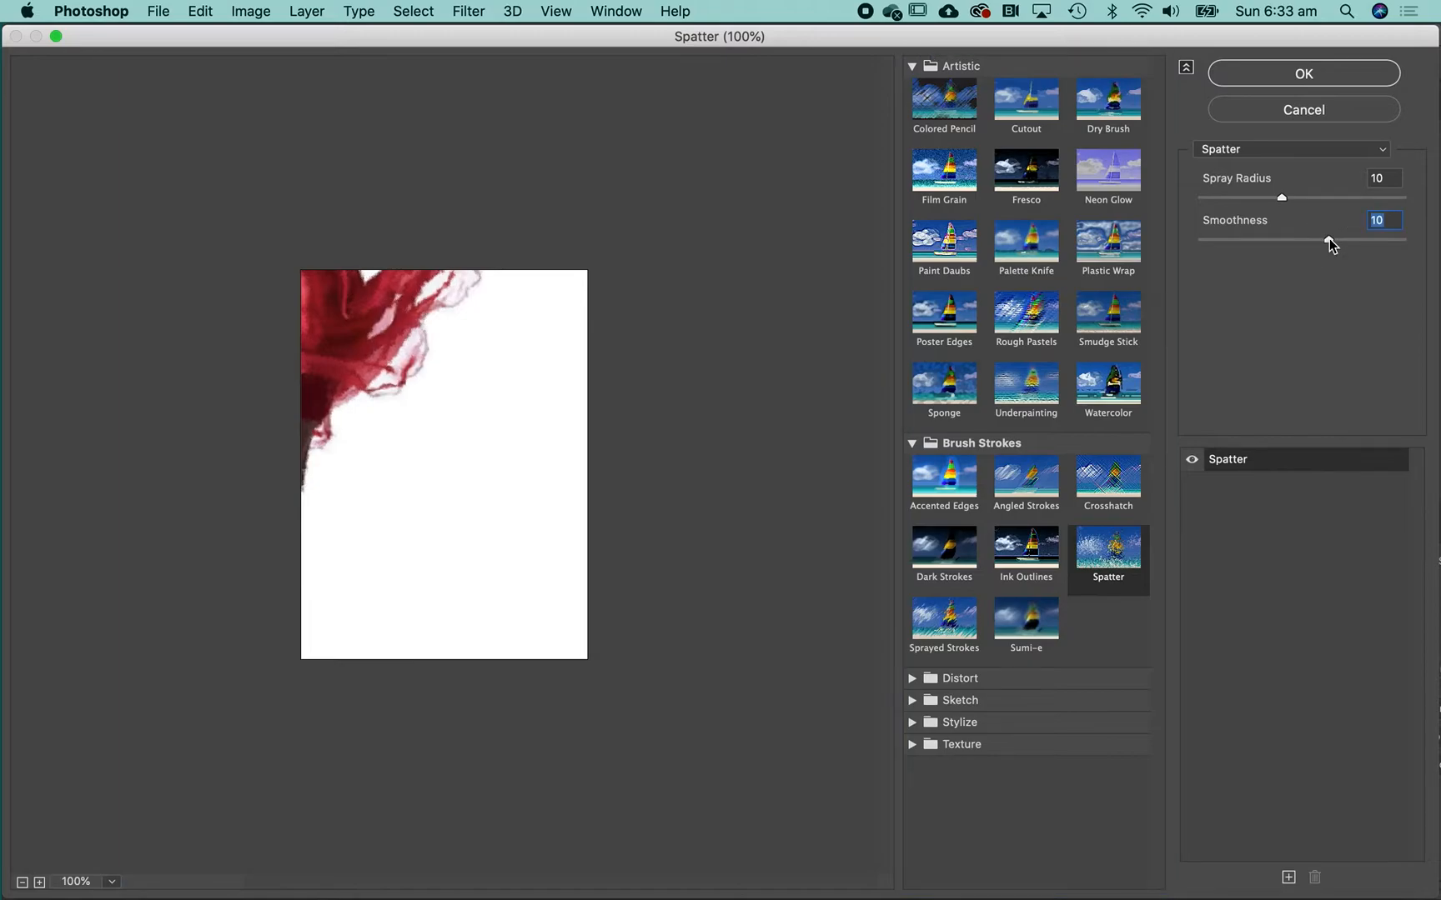
pyautogui.click(1216, 240)
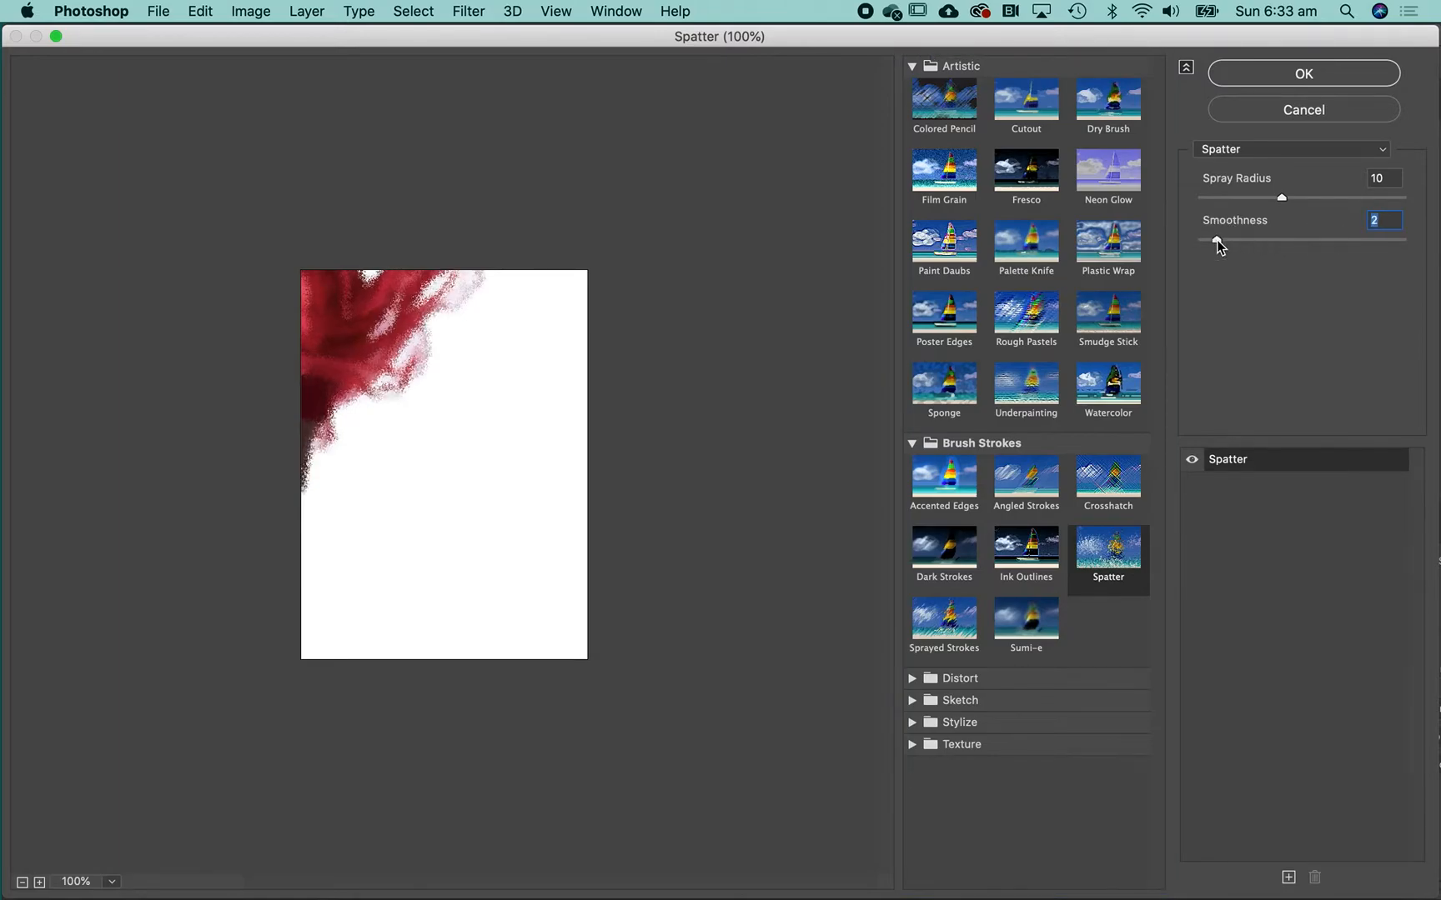
pyautogui.click(950, 622)
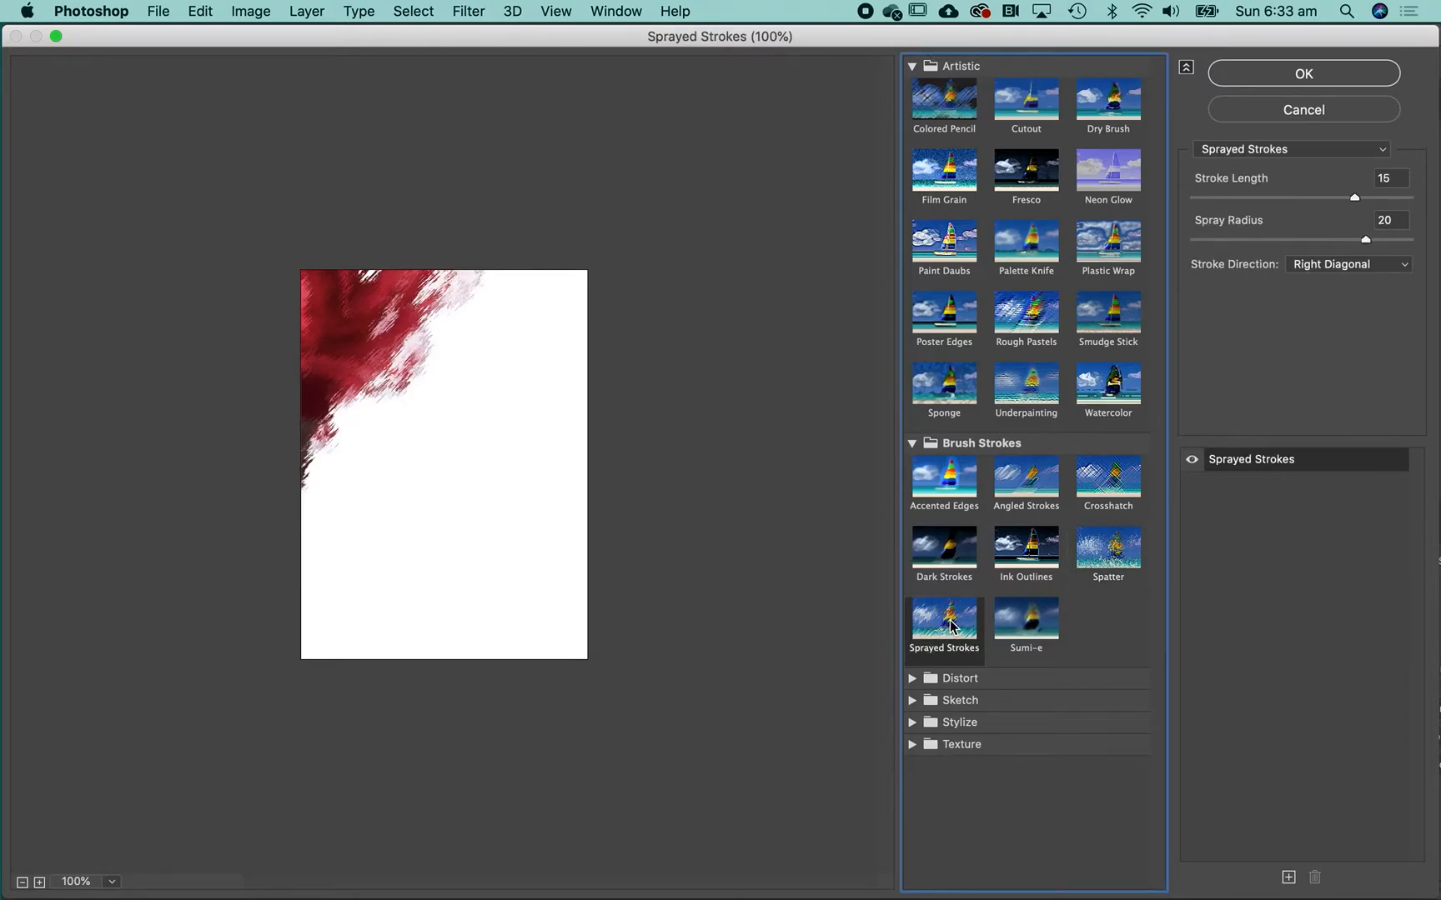
pyautogui.click(1279, 78)
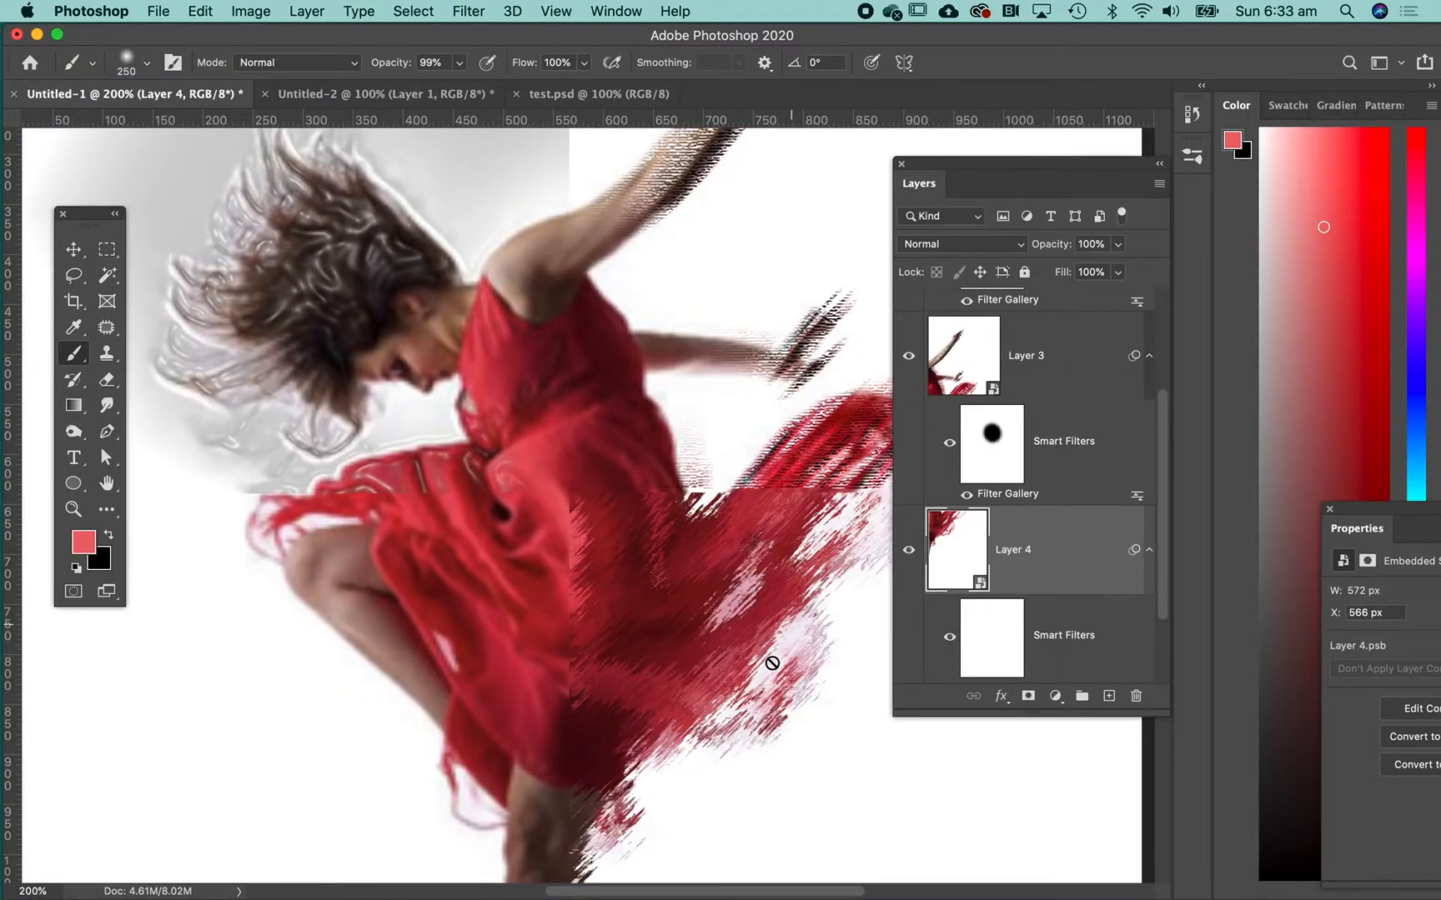
# Paint black on Layer 4's smart filter mask over the middle of the dress to hide the Sprayed Strokes effect there
pyautogui.click(998, 646)
pyautogui.press('d')
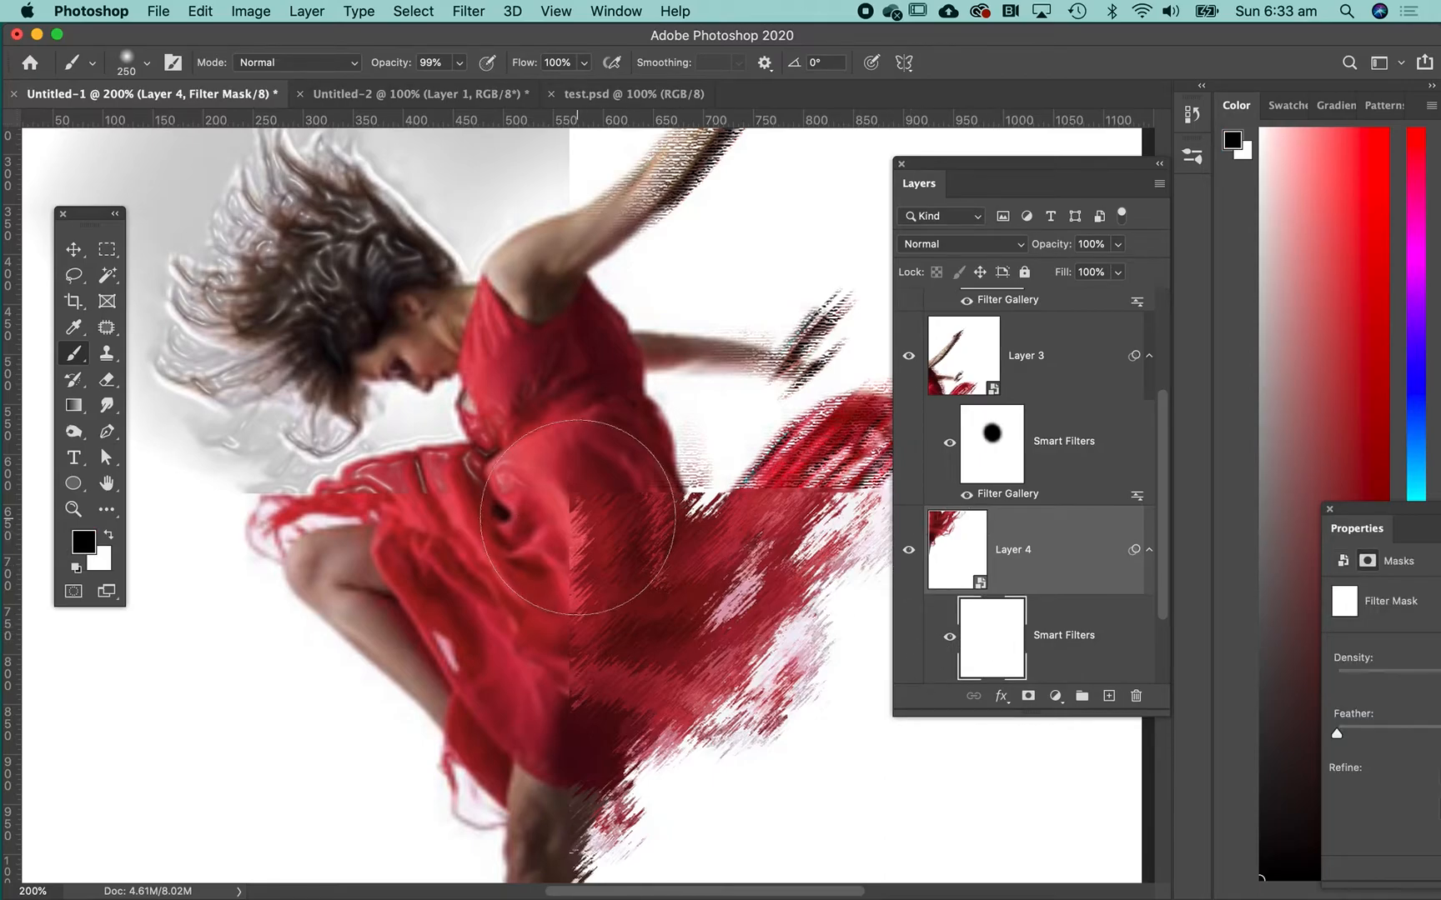
pyautogui.click(582, 537)
pyautogui.moveTo(582, 537)
pyautogui.mouseDown()
pyautogui.moveTo(573, 630)
pyautogui.moveTo(544, 695)
pyautogui.mouseUp()
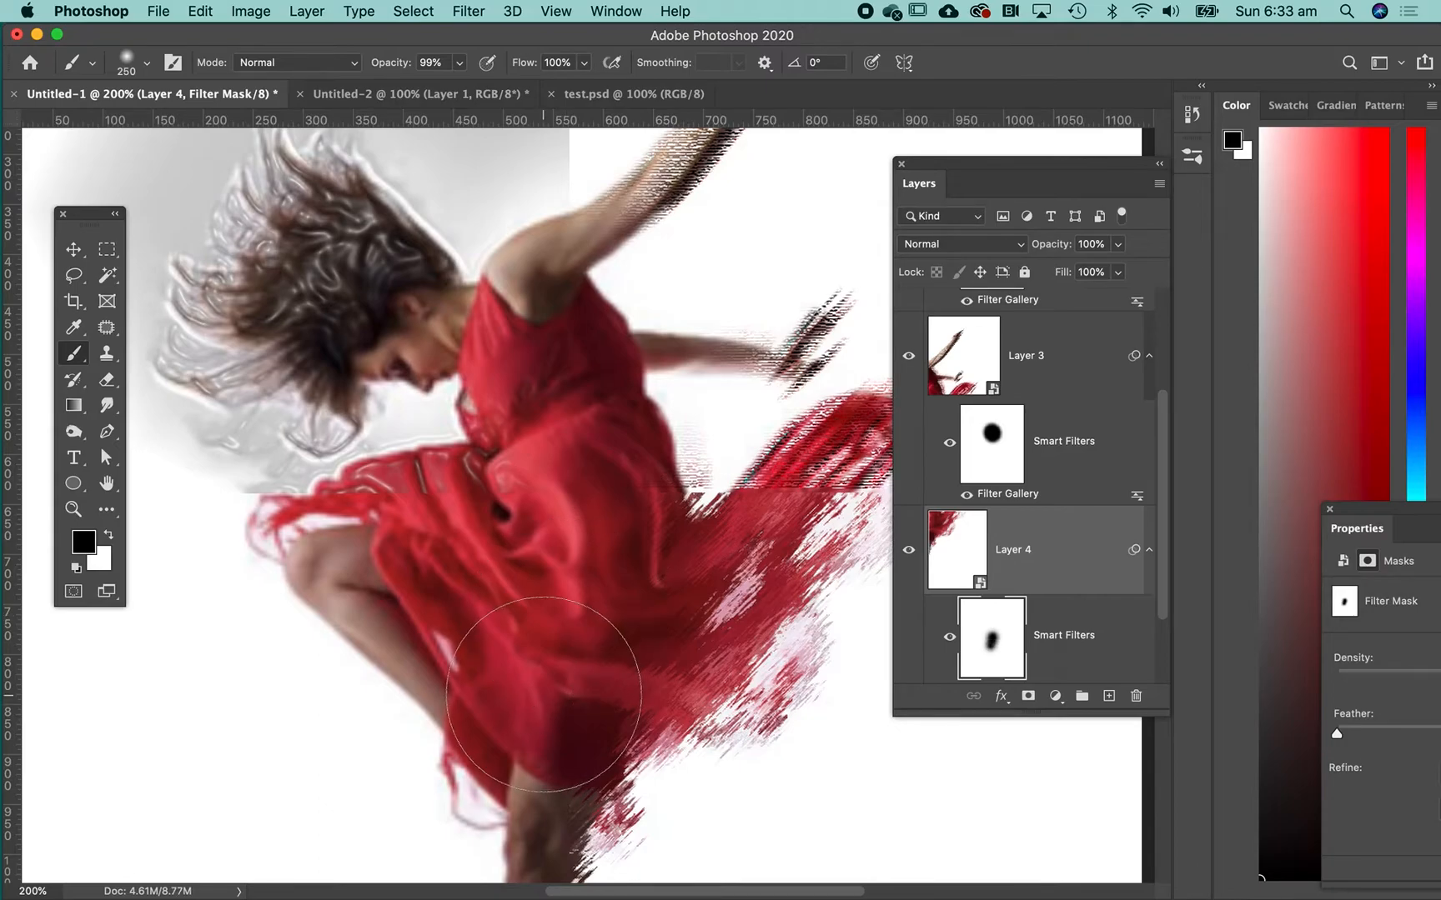
pyautogui.scroll(-6, 544, 694)
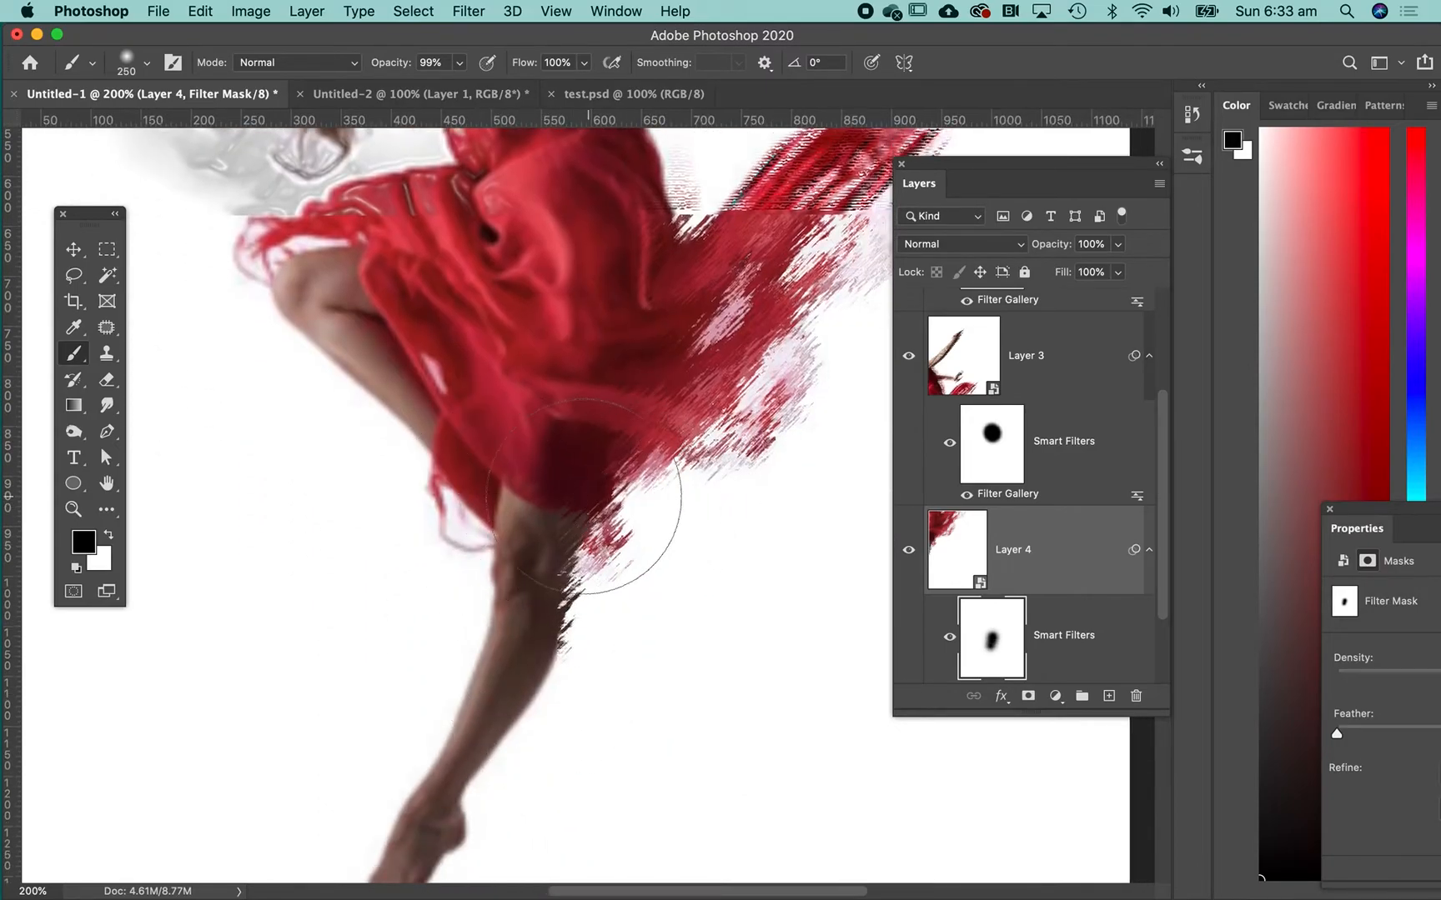
pyautogui.scroll(5, 591, 496)
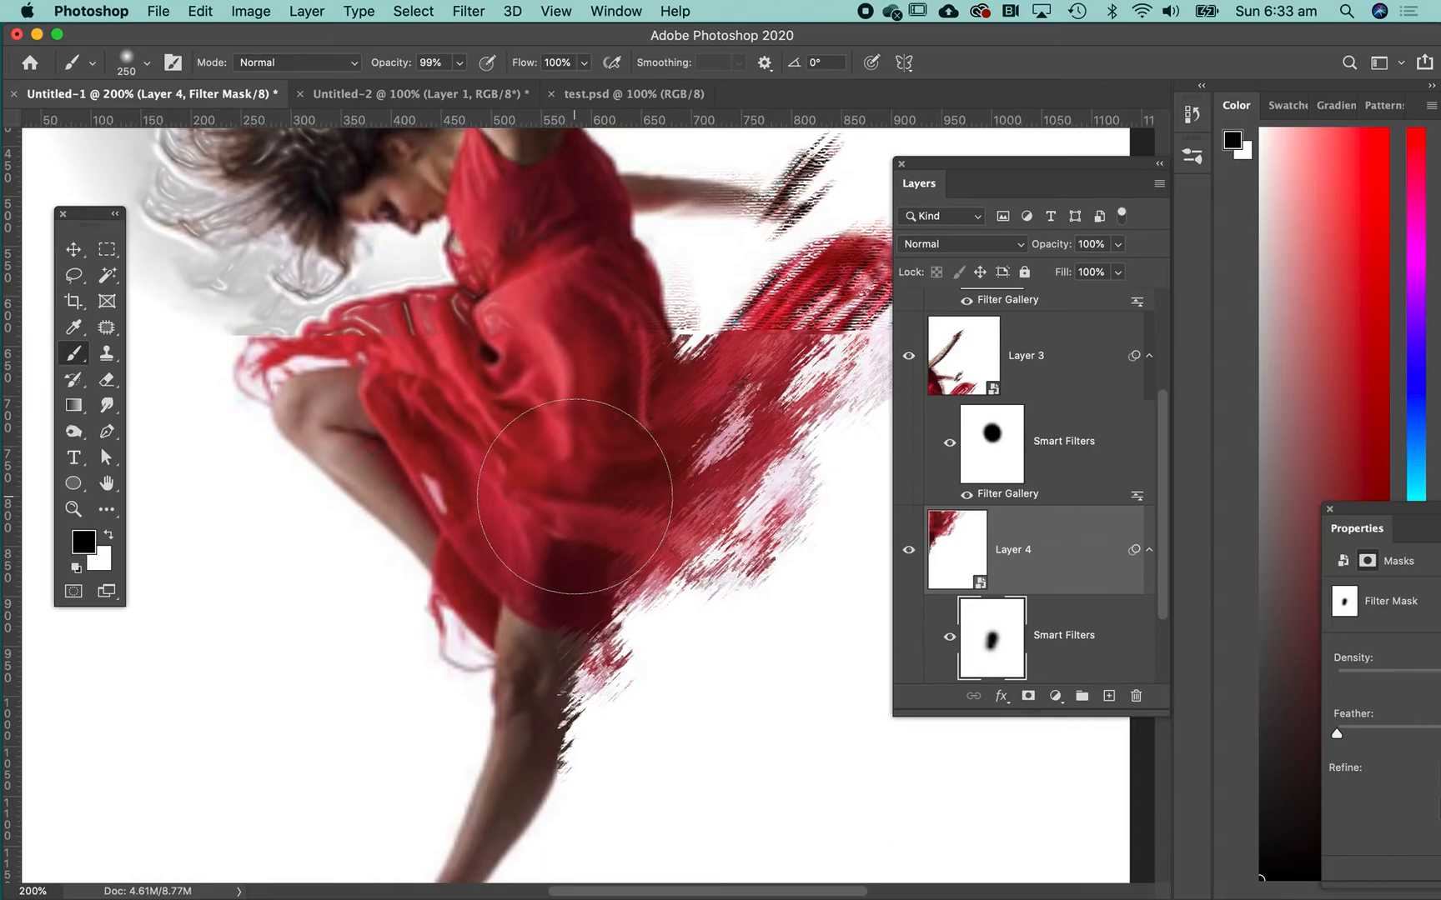
pyautogui.scroll(-3, 576, 497)
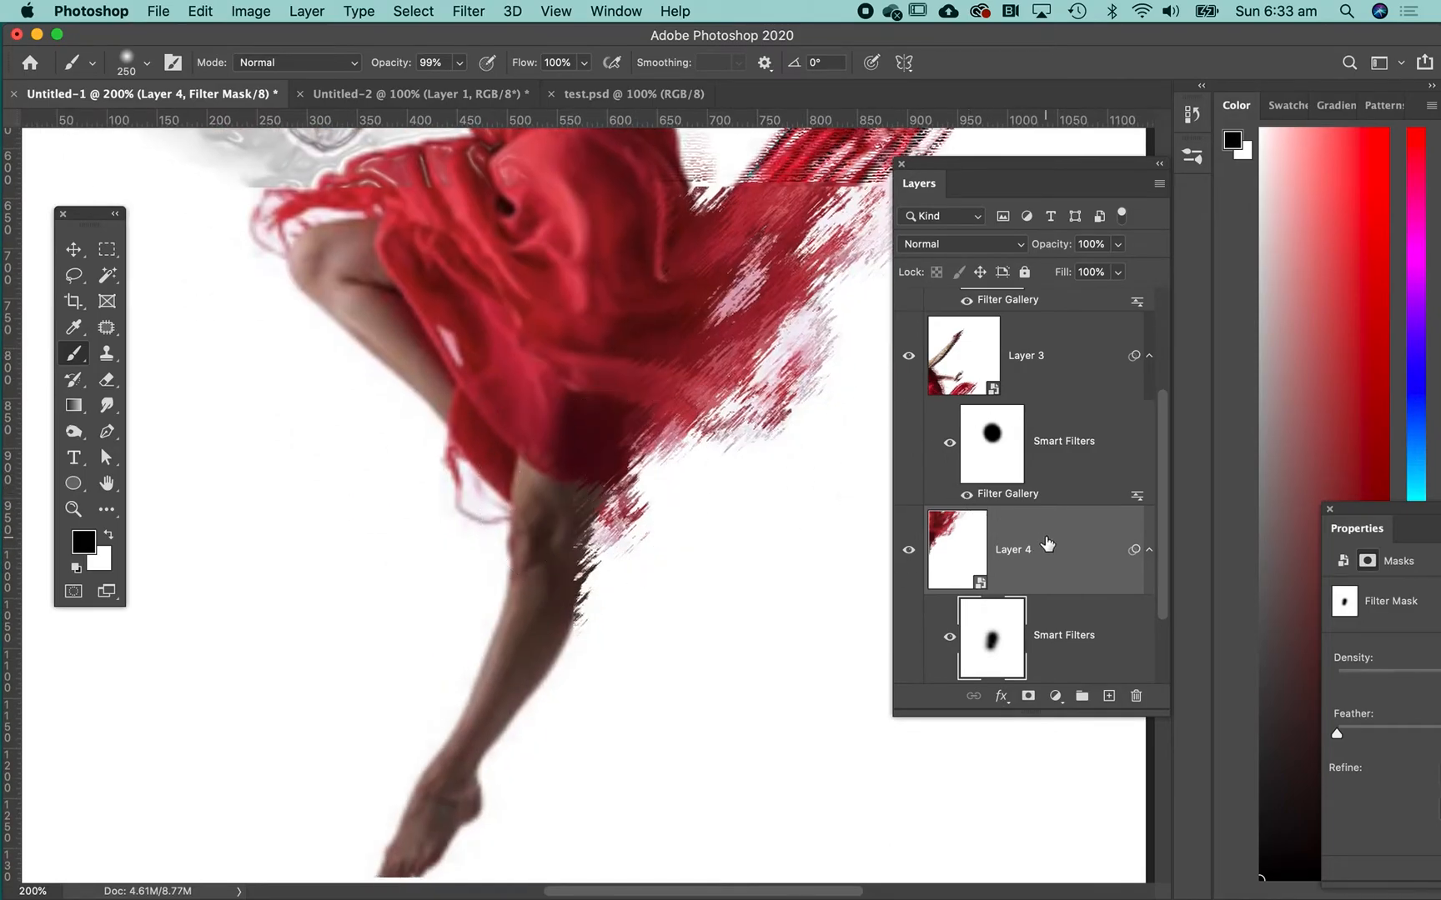
# Open the Filter Gallery for the leg piece on Layer 1 and preview the Chalk & Charcoal and Graphic Pen effects
pyautogui.scroll(-3, 1047, 544)
pyautogui.click(981, 635)
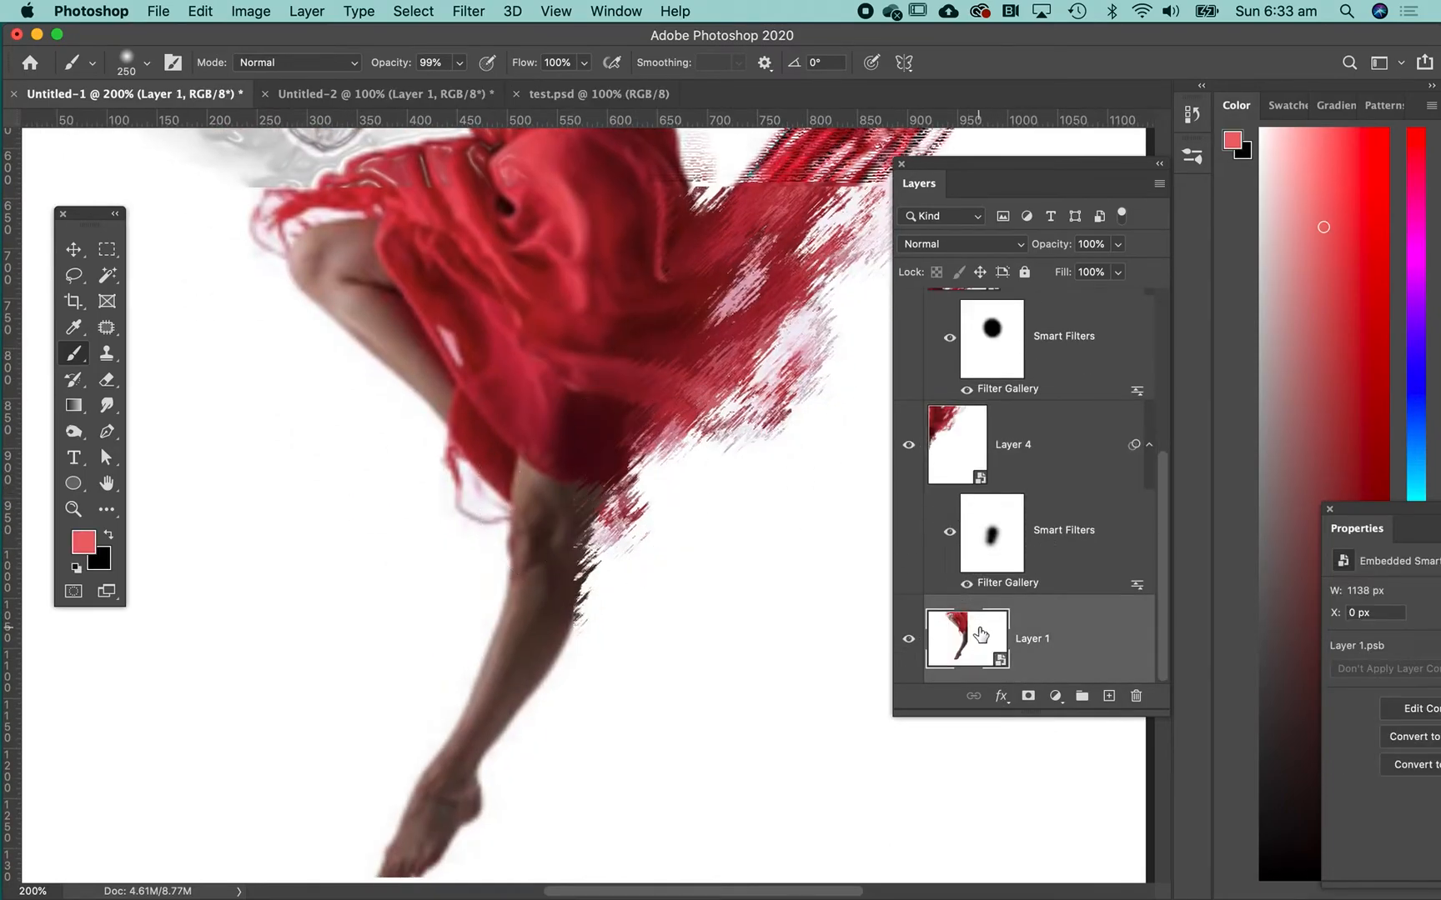
pyautogui.click(467, 19)
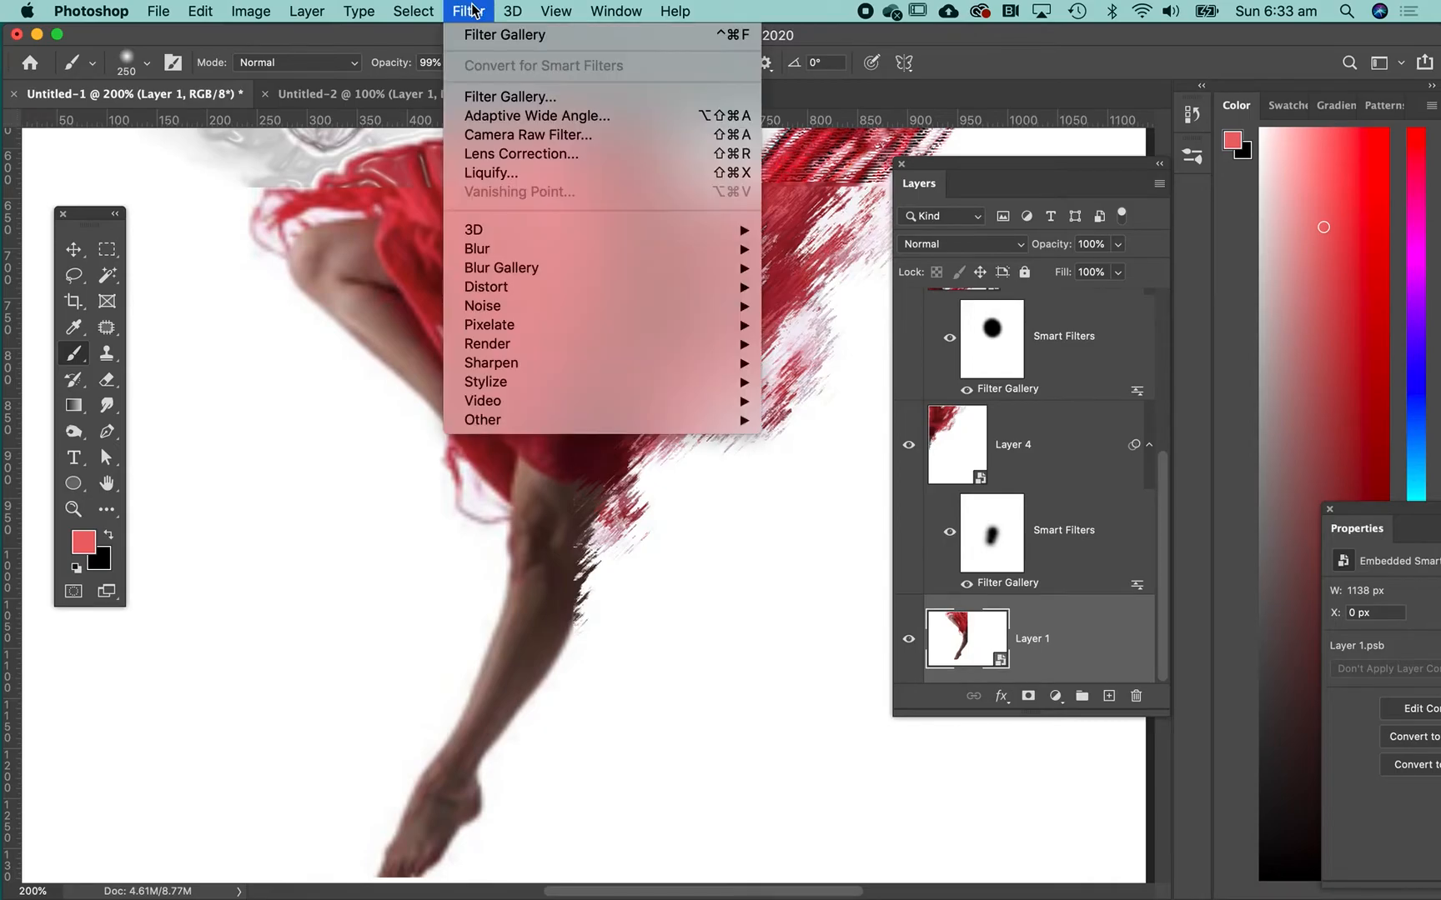
pyautogui.click(496, 32)
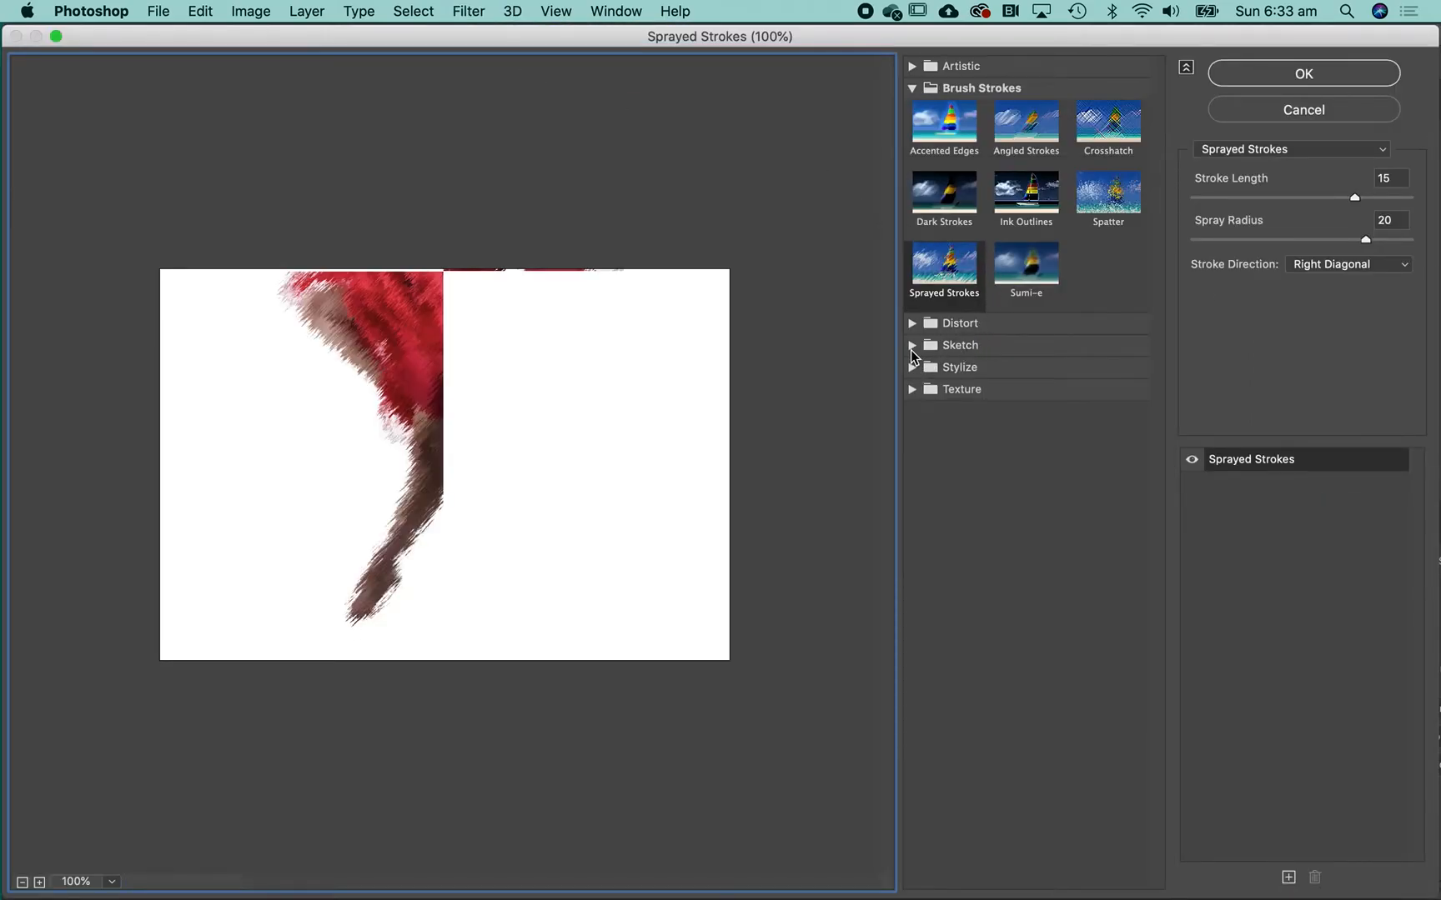
pyautogui.click(912, 346)
pyautogui.click(1011, 401)
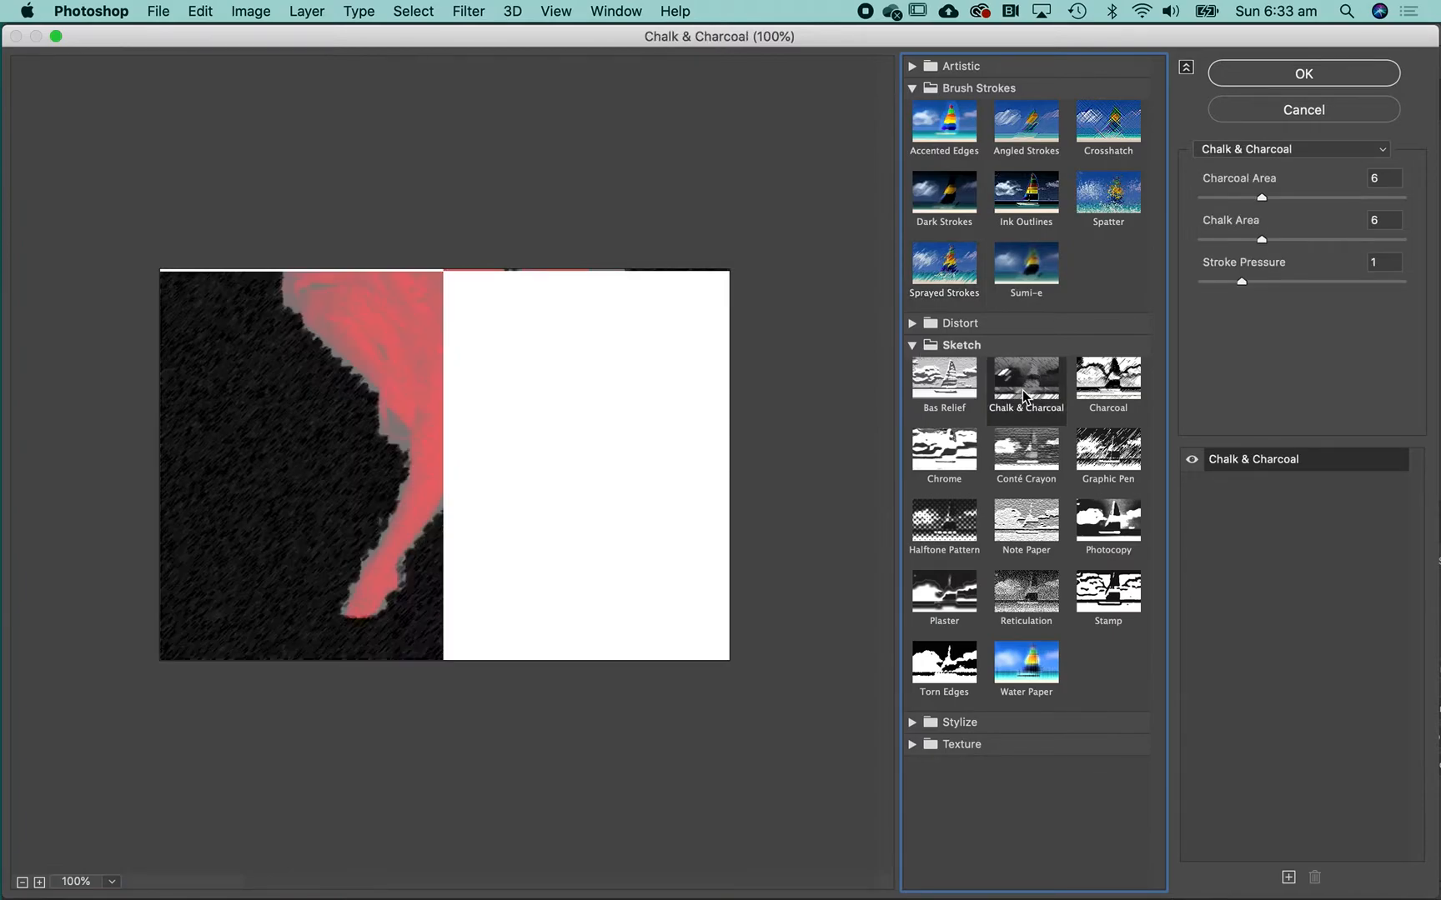
pyautogui.click(1100, 465)
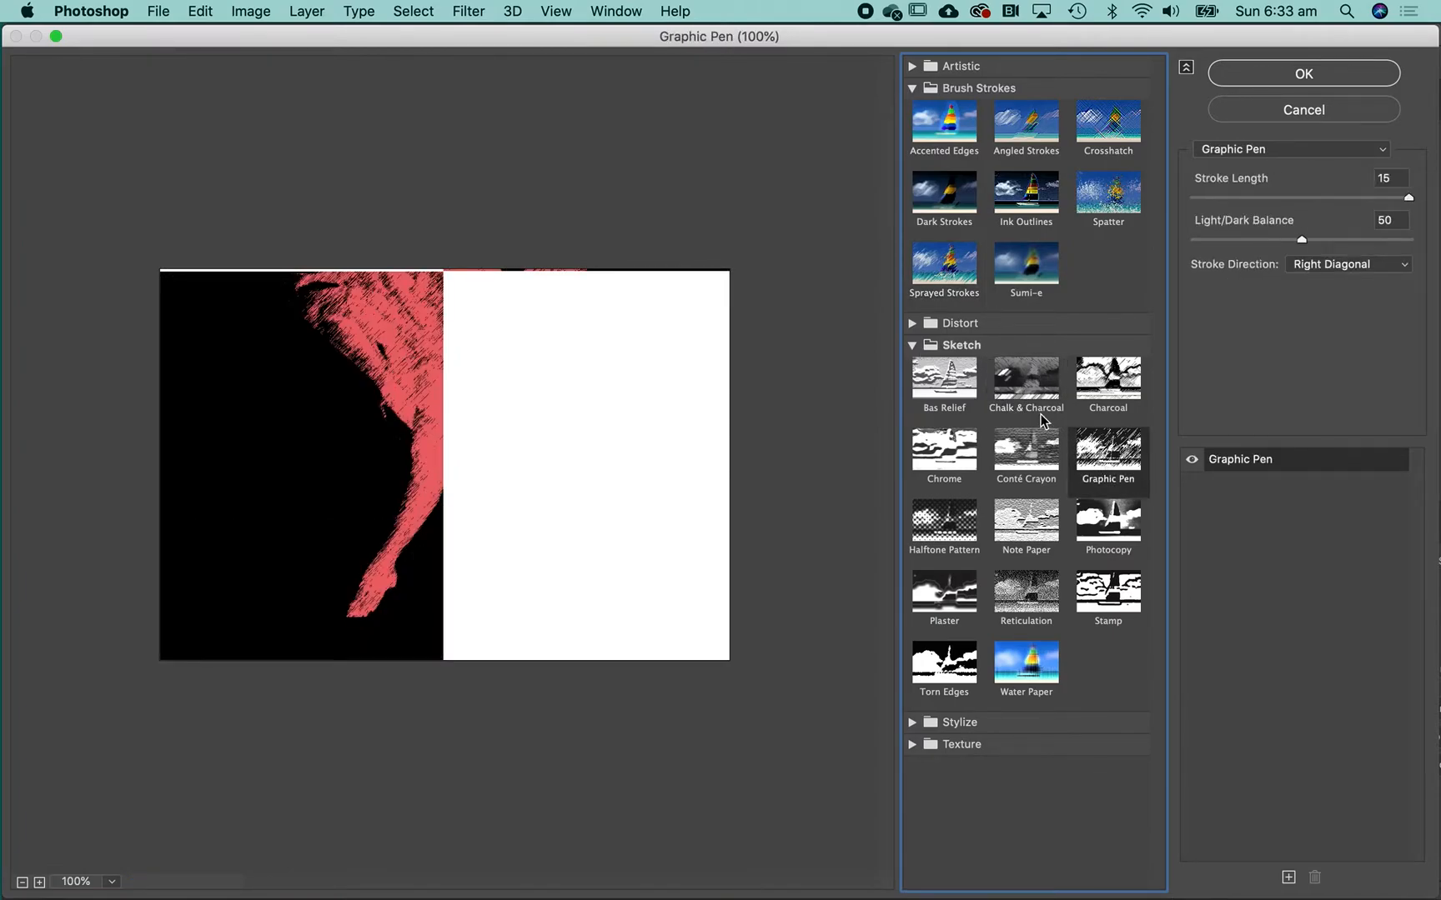
# Preview the Ocean Ripple, Glass, Halftone Pattern and Water Paper effects on the leg piece
pyautogui.click(913, 323)
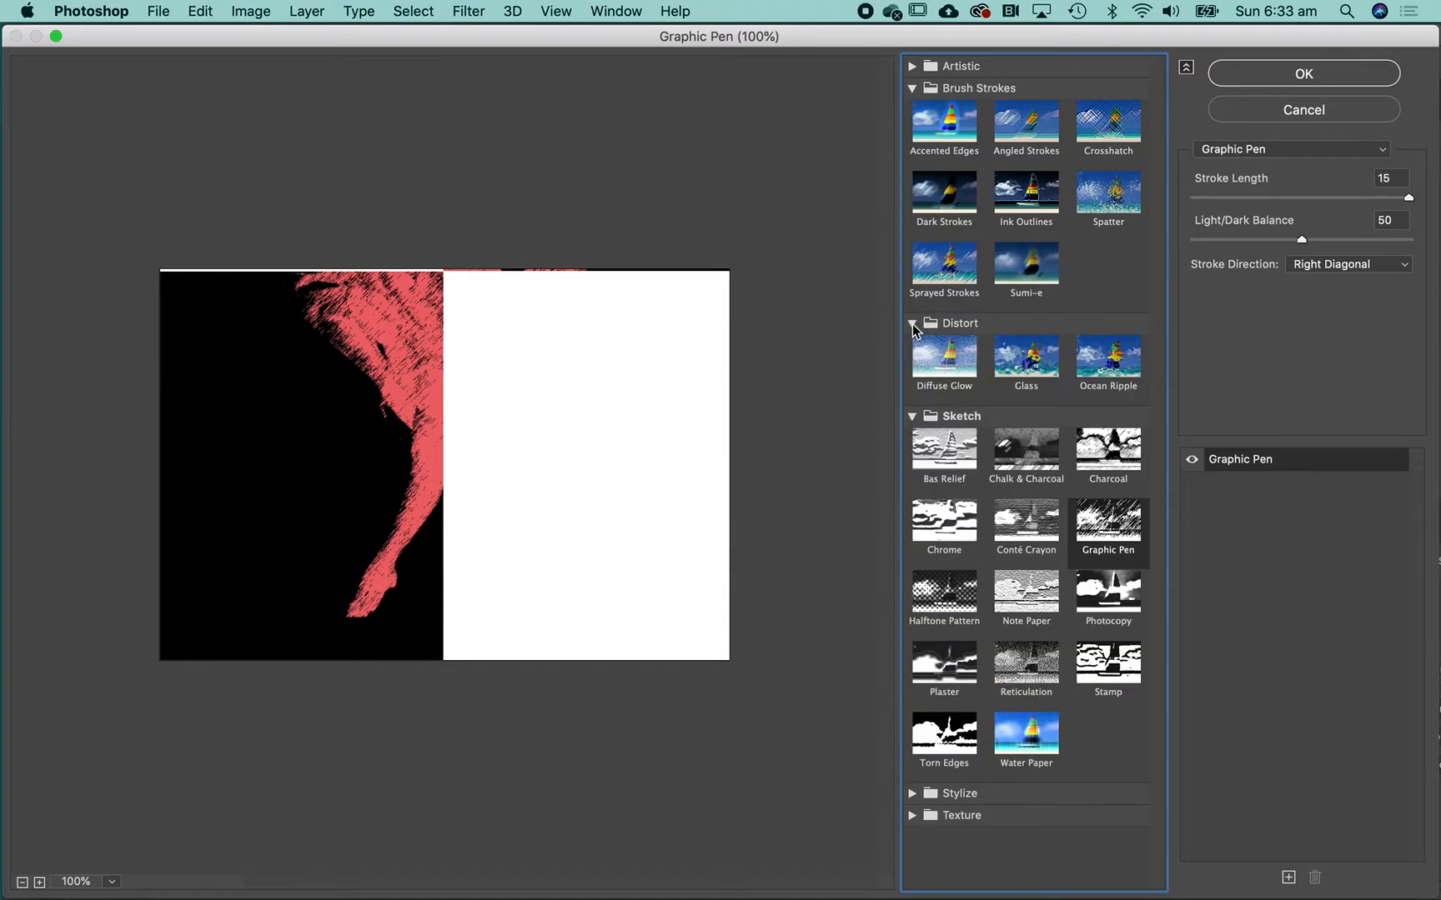
pyautogui.click(1100, 372)
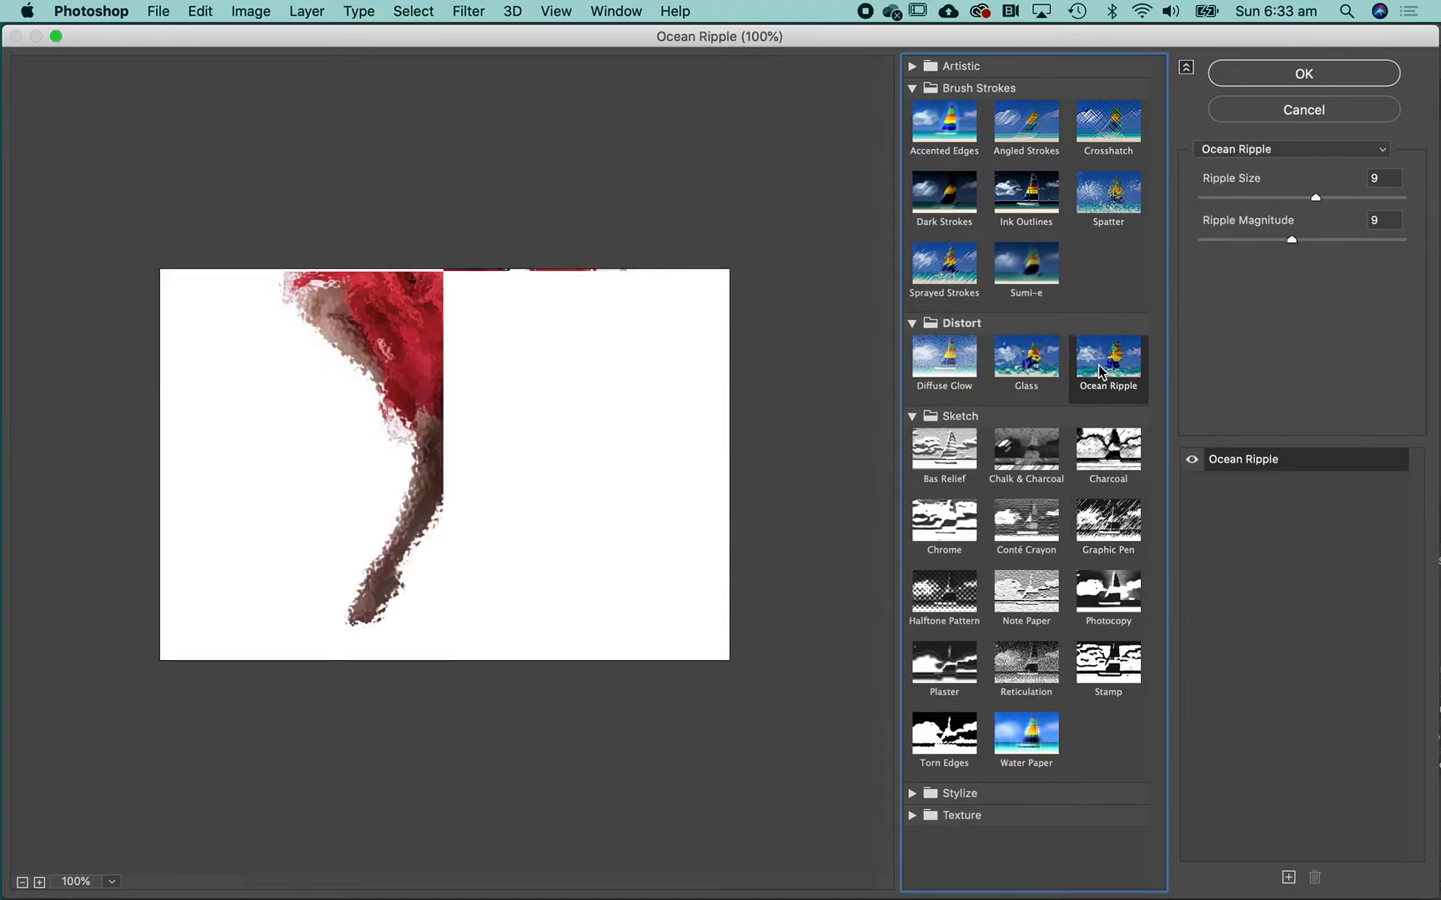
pyautogui.click(1031, 372)
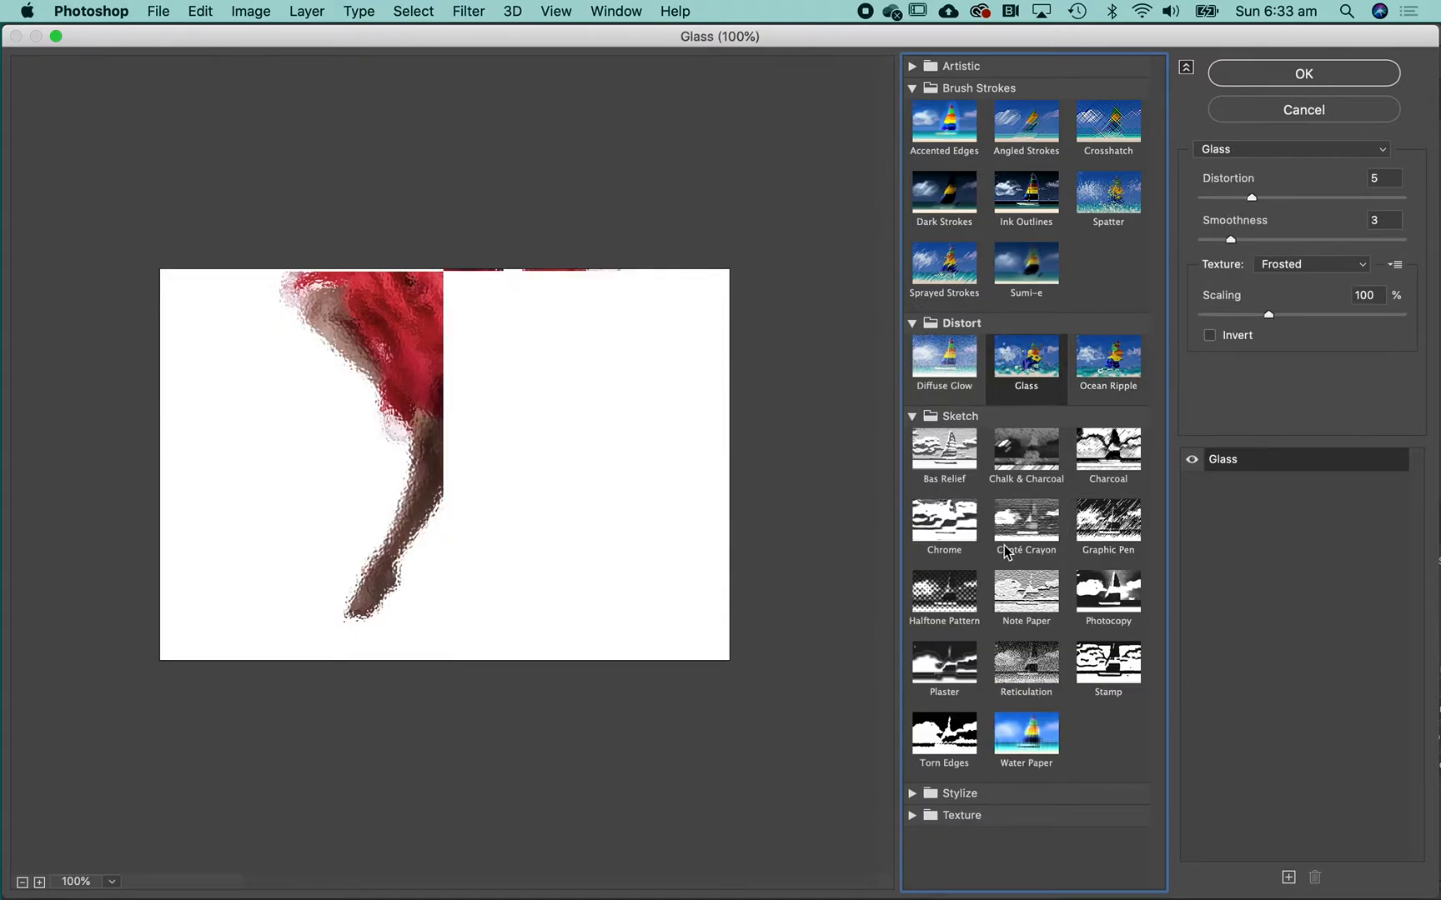
pyautogui.click(959, 598)
pyautogui.click(1034, 741)
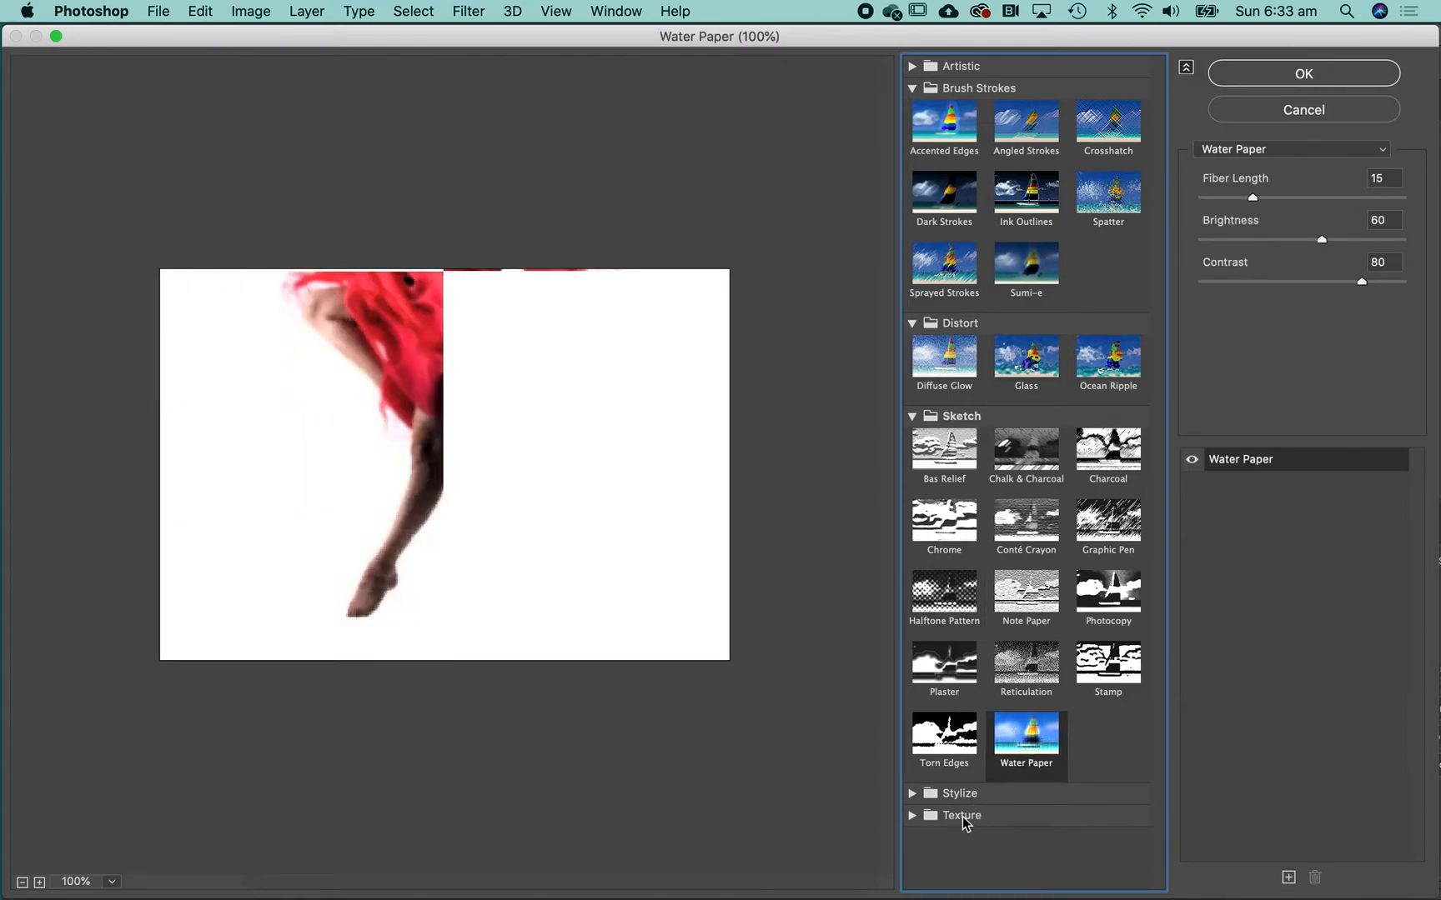
# Apply the Filter Gallery's Glowing Edges effect to the leg piece on Layer 1
pyautogui.click(913, 797)
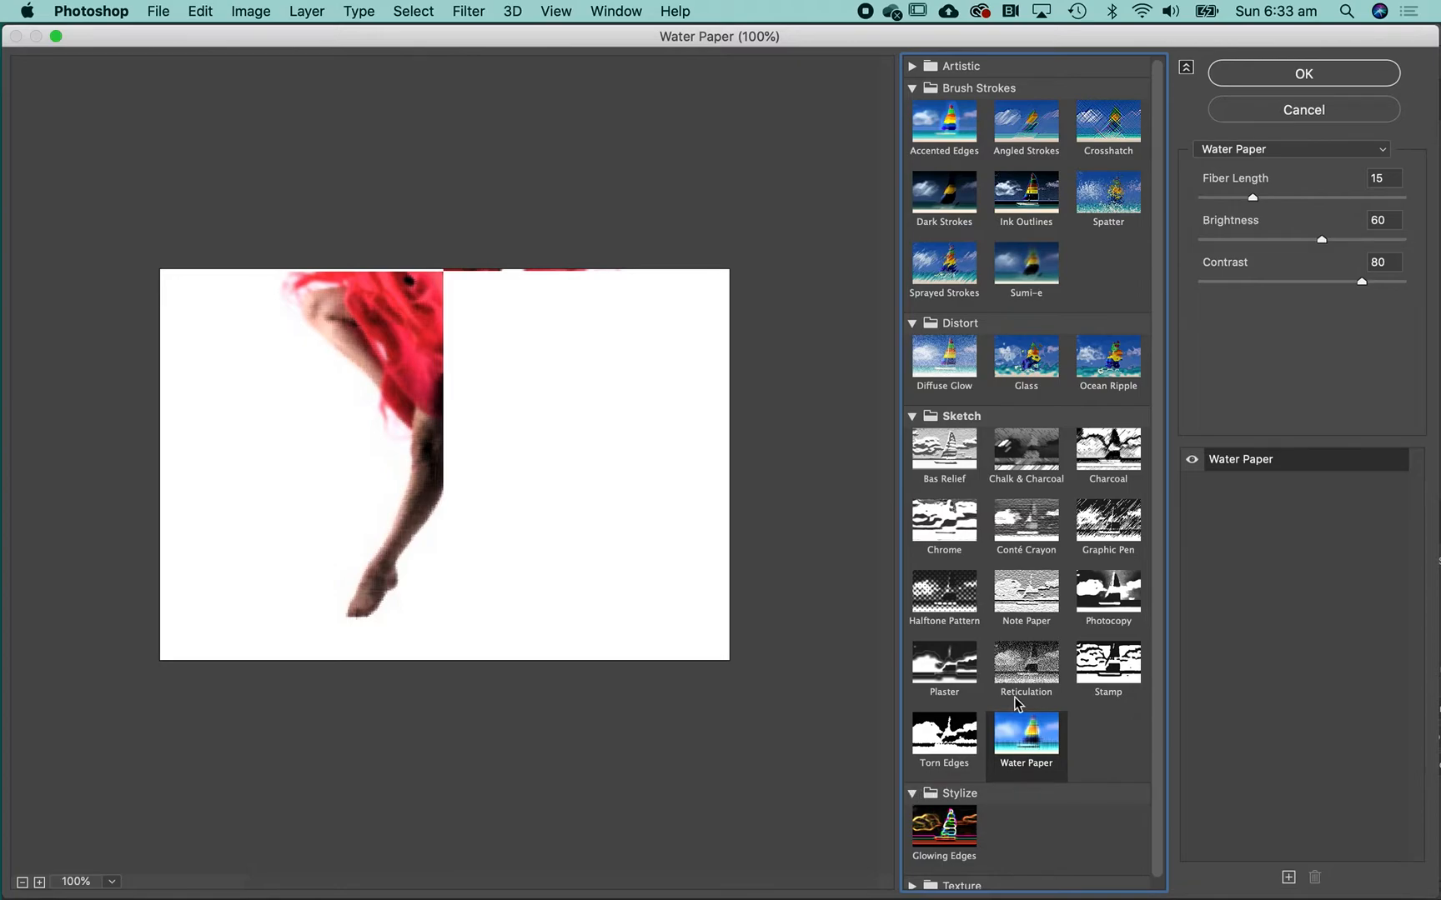
pyautogui.scroll(-1, 1016, 703)
pyautogui.click(931, 825)
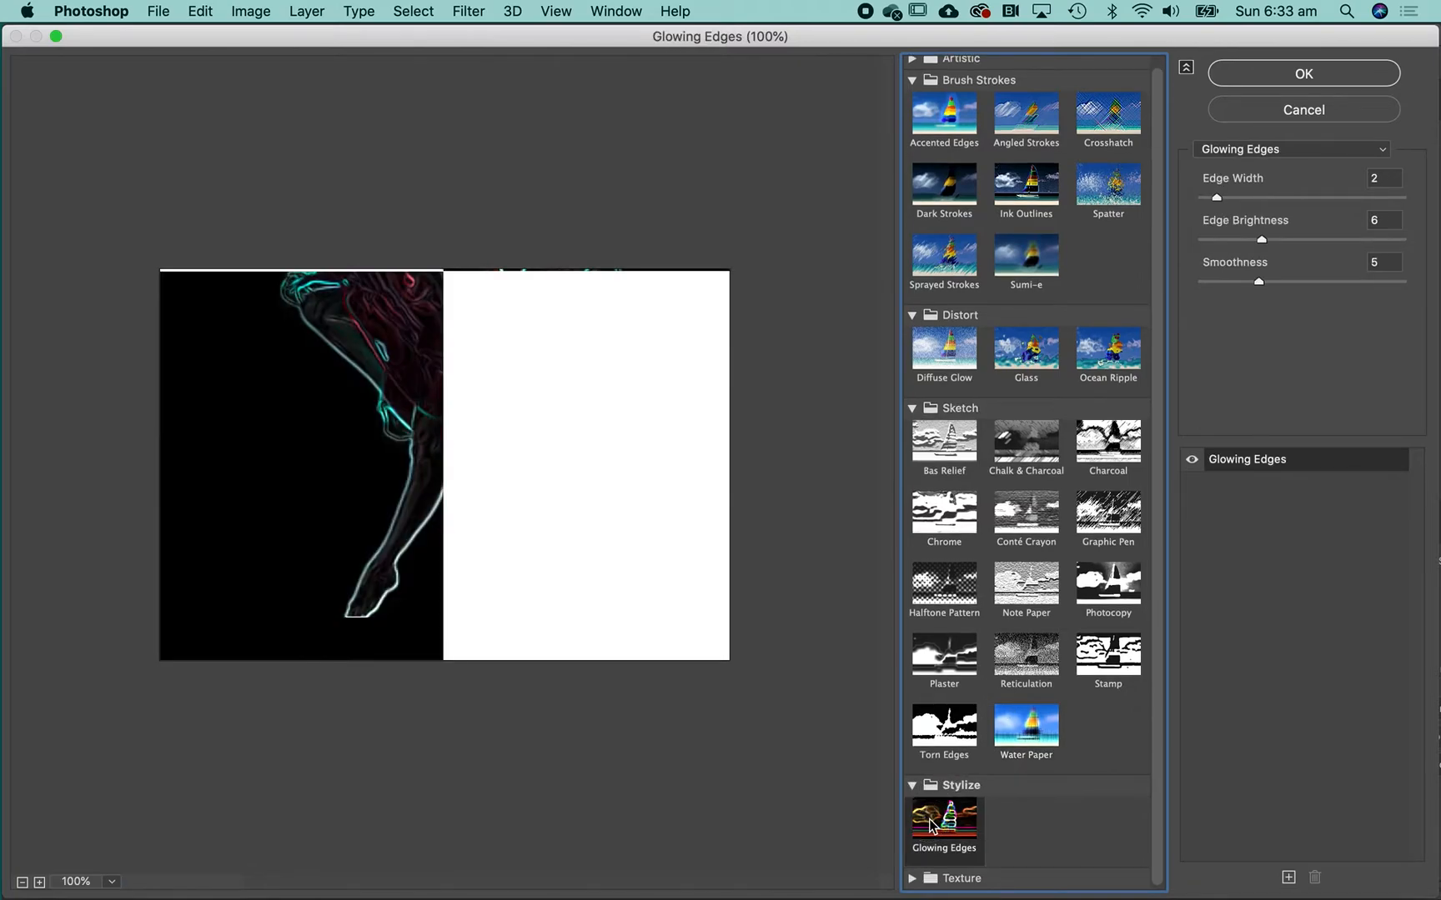
pyautogui.click(1249, 75)
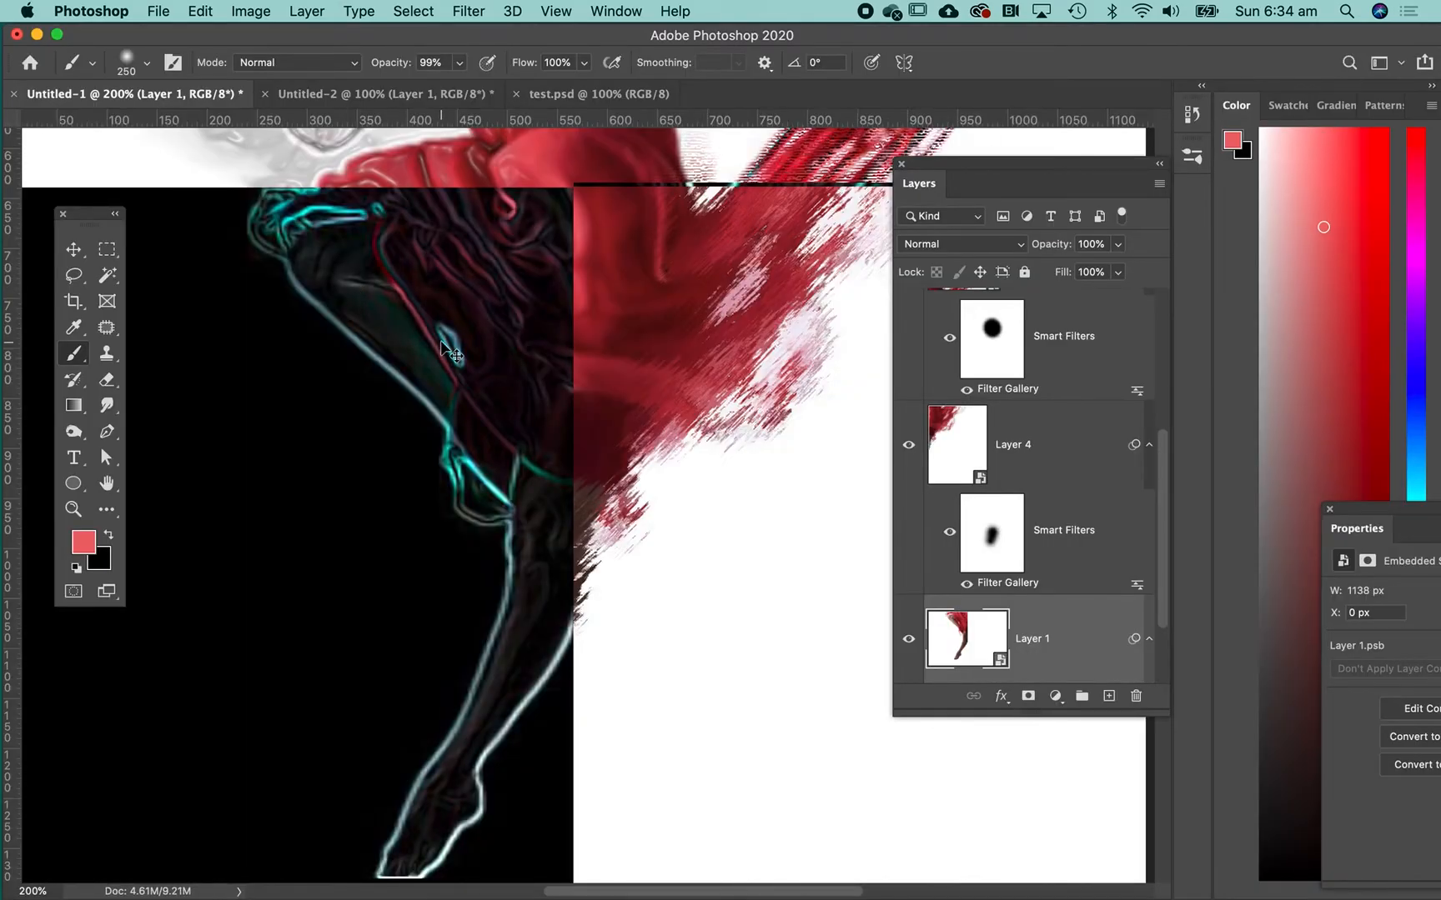
# Select Layer 1's smart filter mask as the target for painting
pyautogui.press('super+minus')
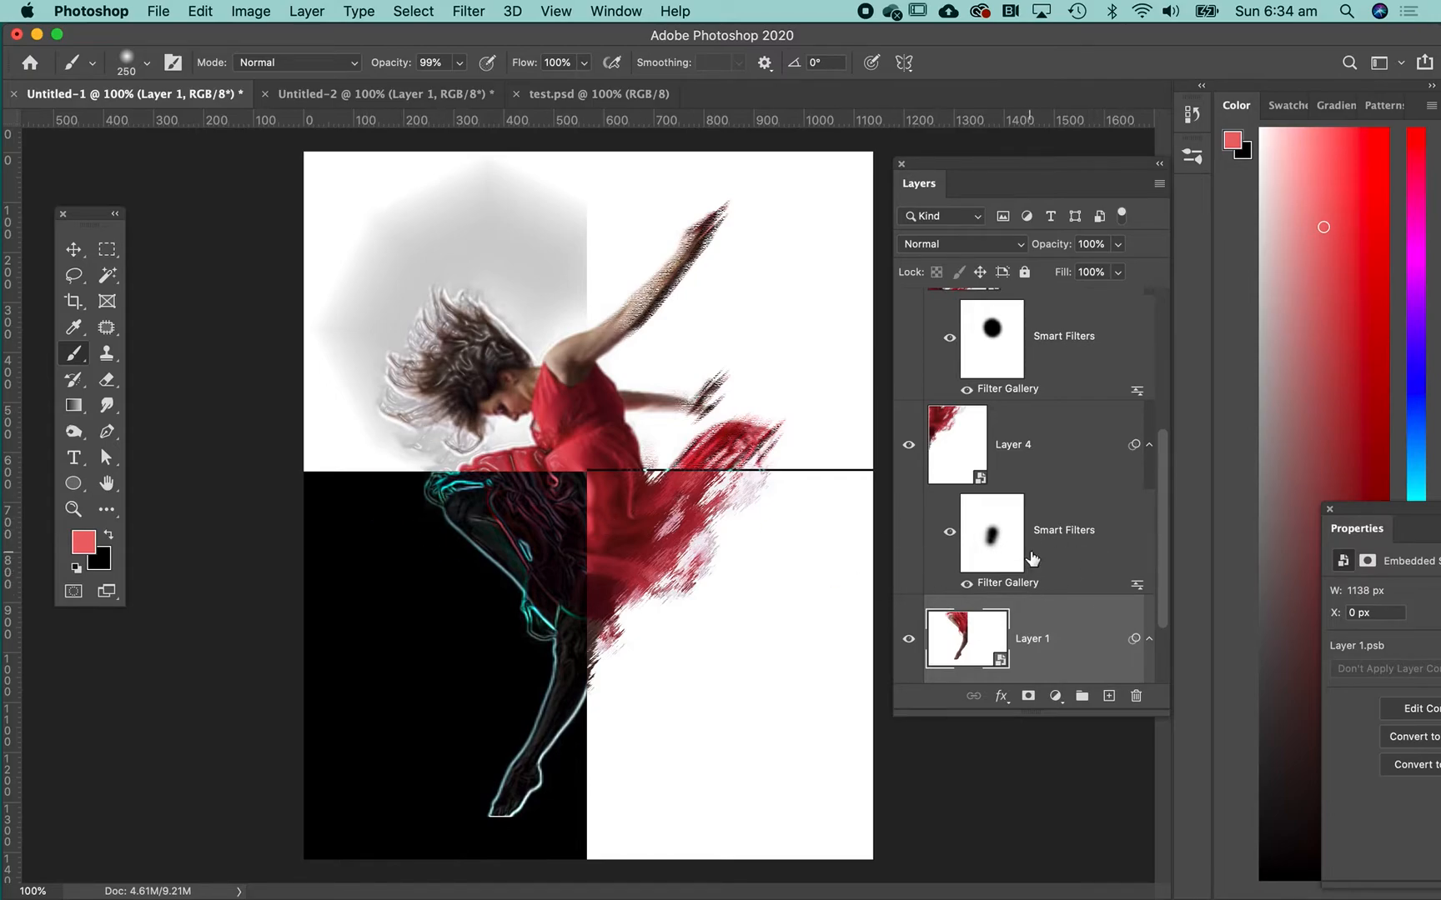
pyautogui.scroll(-3, 1042, 546)
pyautogui.click(1004, 618)
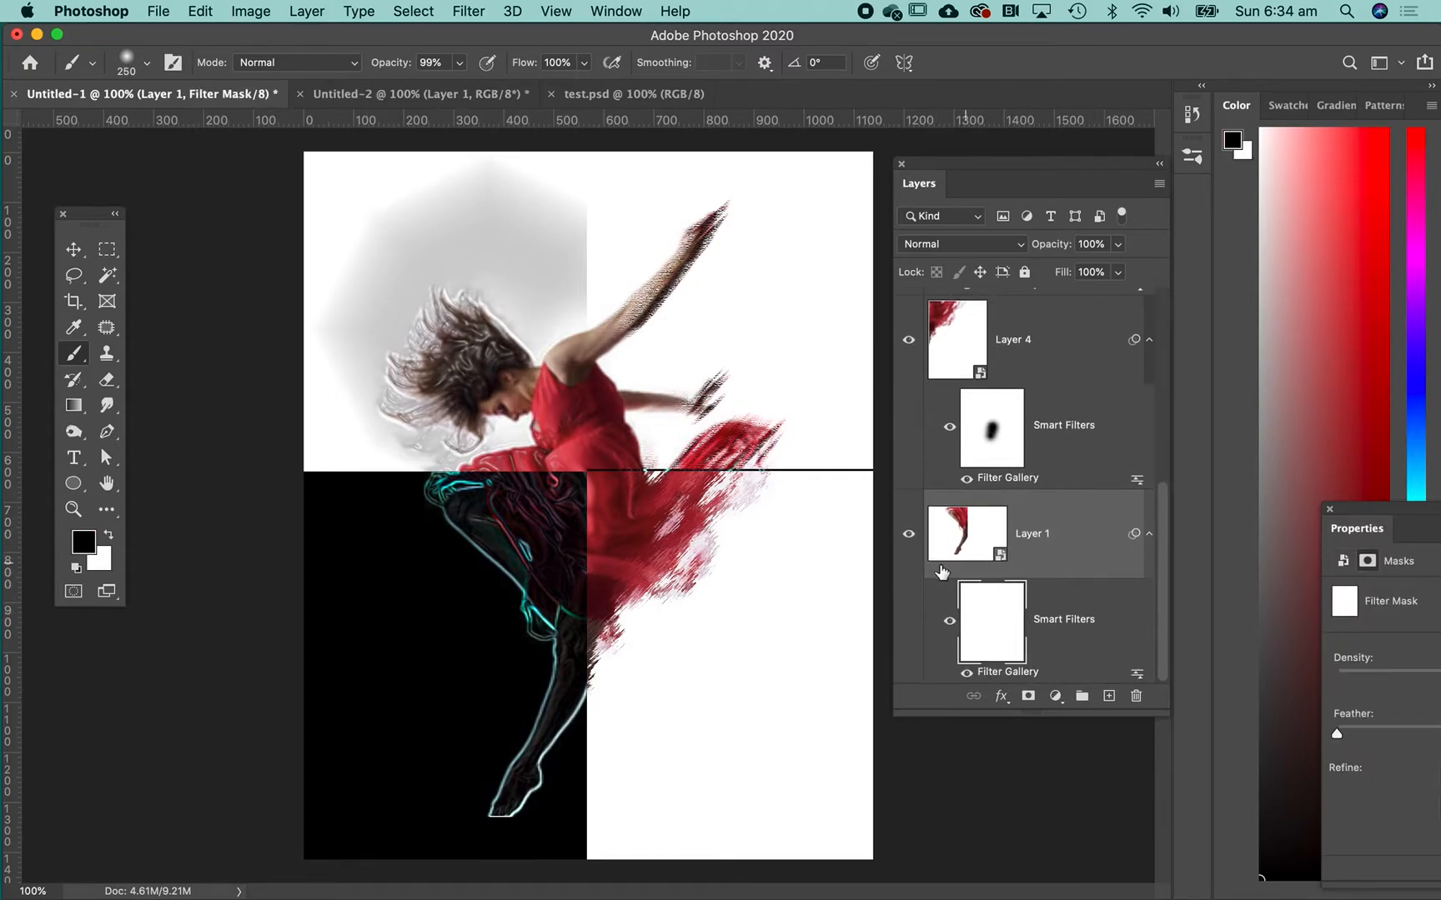
pyautogui.moveTo(296, 498)
pyautogui.mouseDown()
pyautogui.moveTo(338, 467)
pyautogui.moveTo(353, 615)
pyautogui.moveTo(338, 666)
pyautogui.mouseUp()
pyautogui.press('super+z')
pyautogui.moveTo(563, 538)
pyautogui.mouseDown()
pyautogui.moveTo(499, 584)
pyautogui.moveTo(434, 515)
pyautogui.moveTo(409, 508)
pyautogui.mouseUp()
pyautogui.press('super+z')
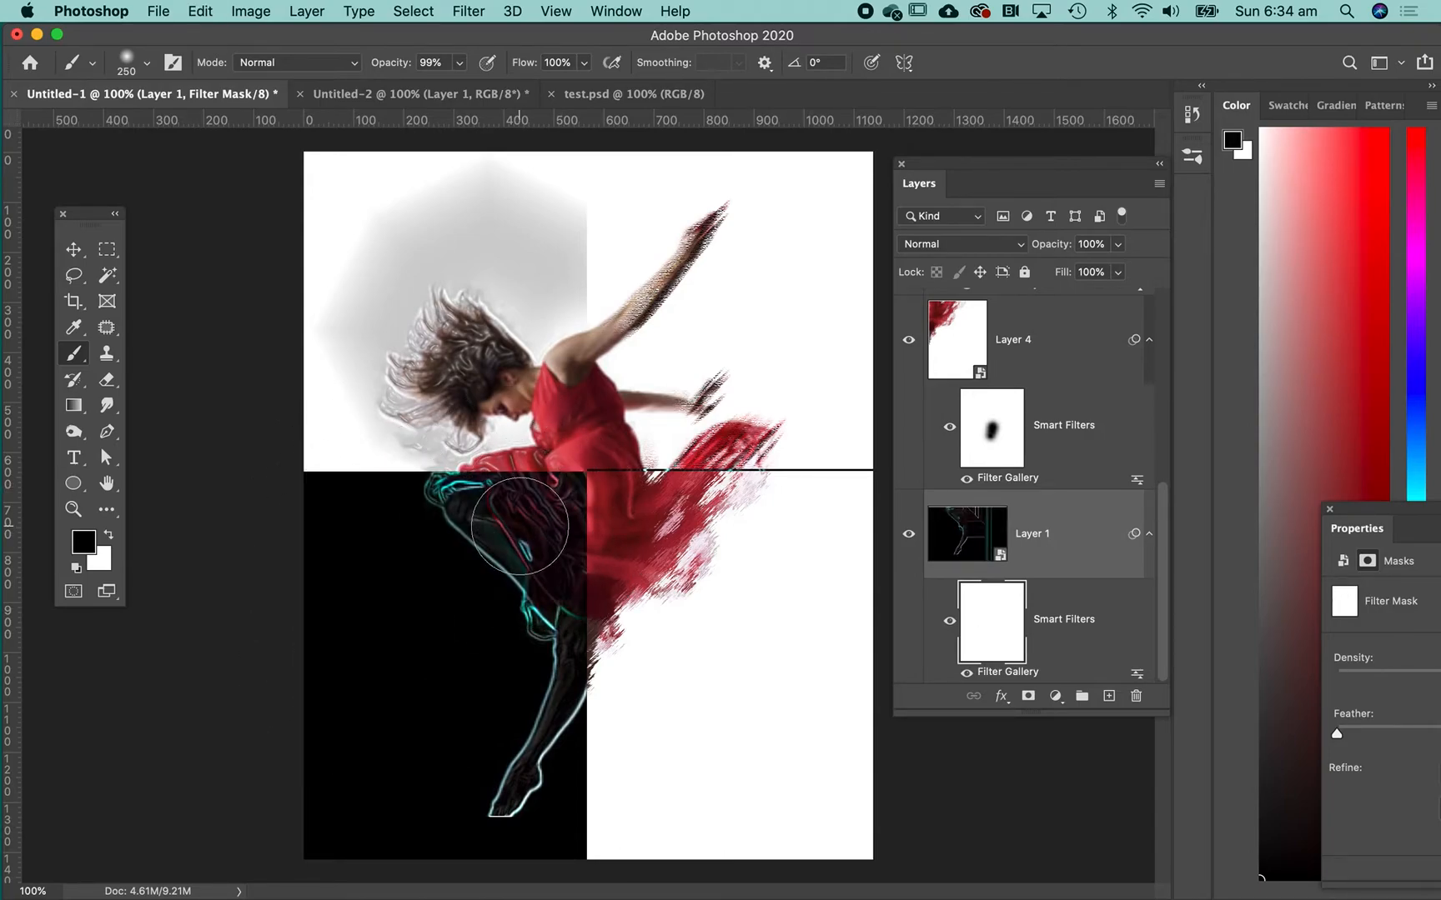
# Enlarge the brush to 700 and paint black on Layer 1's smart filter mask over the dress and knee to hide the Glowing Edges effect there
pyautogui.press(']')
pyautogui.press(']')
pyautogui.press(']')
pyautogui.press(']')
pyautogui.press(']')
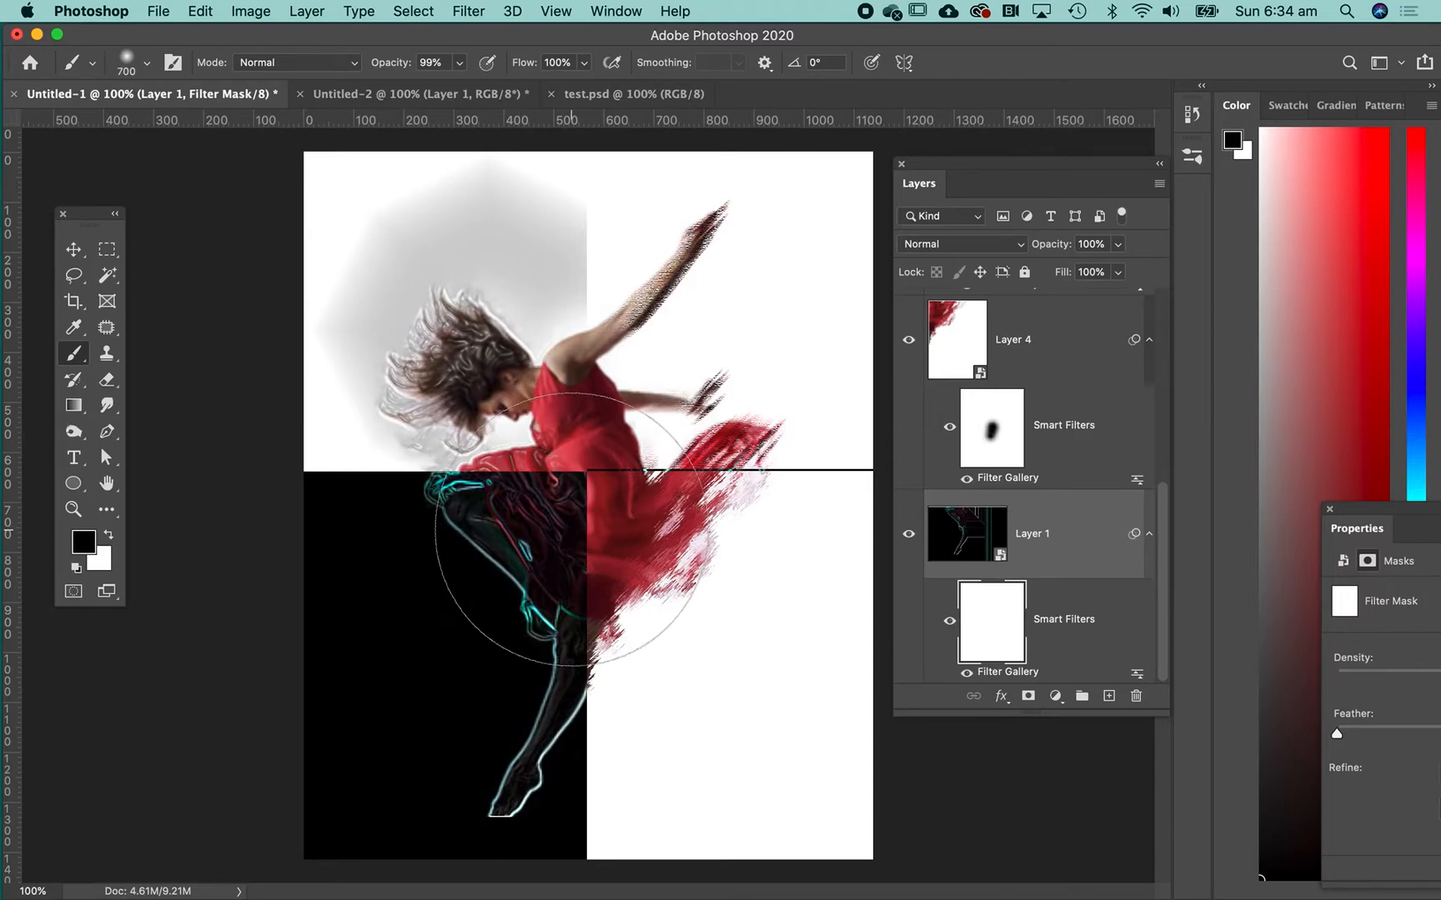
pyautogui.click(572, 529)
pyautogui.click(609, 564)
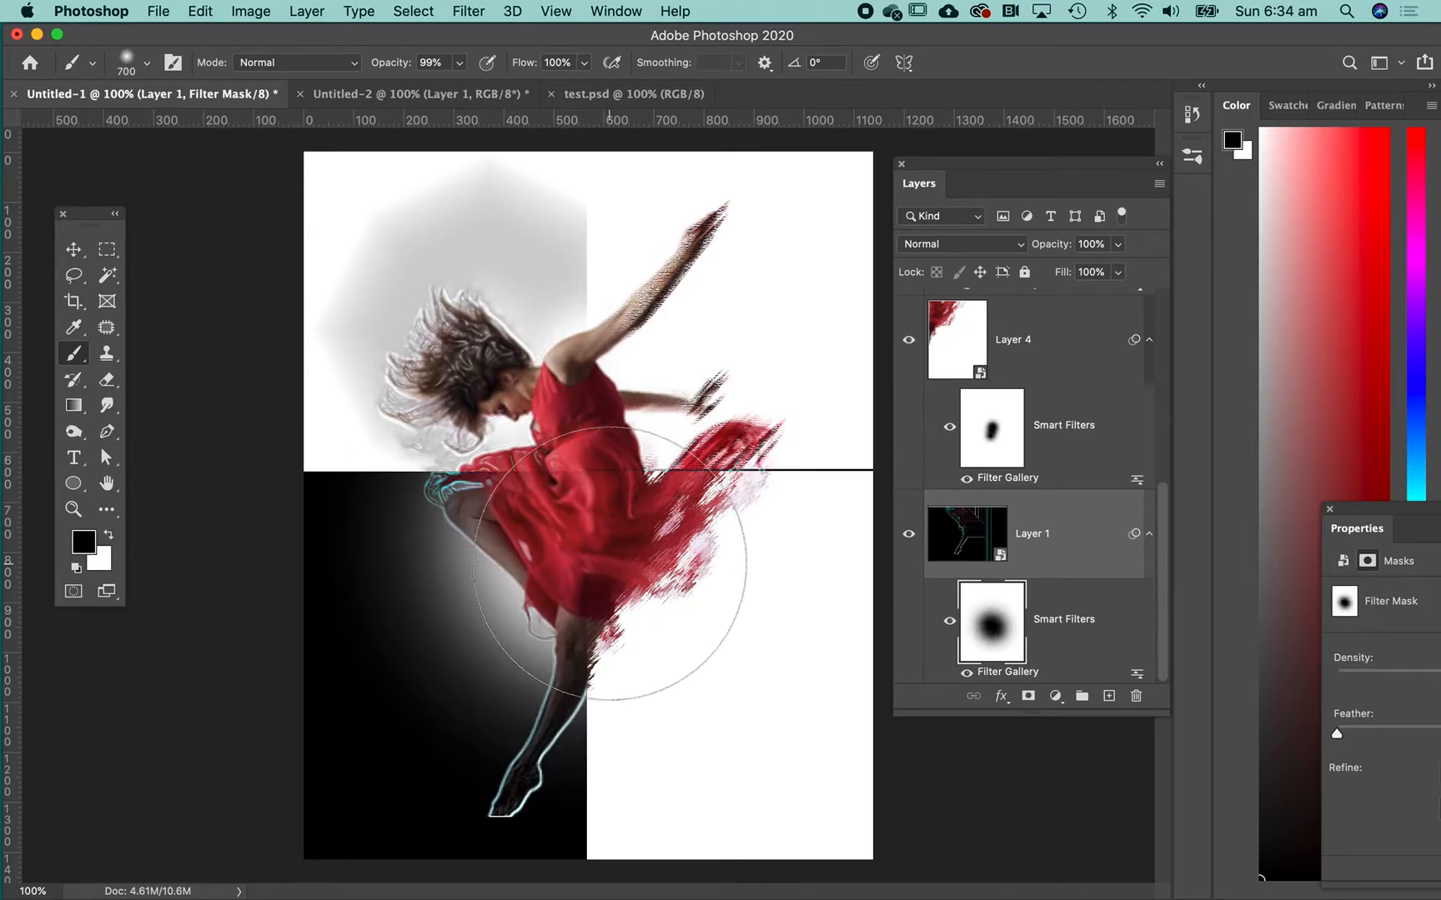
pyautogui.moveTo(450, 526); pyautogui.dragTo(518, 443)
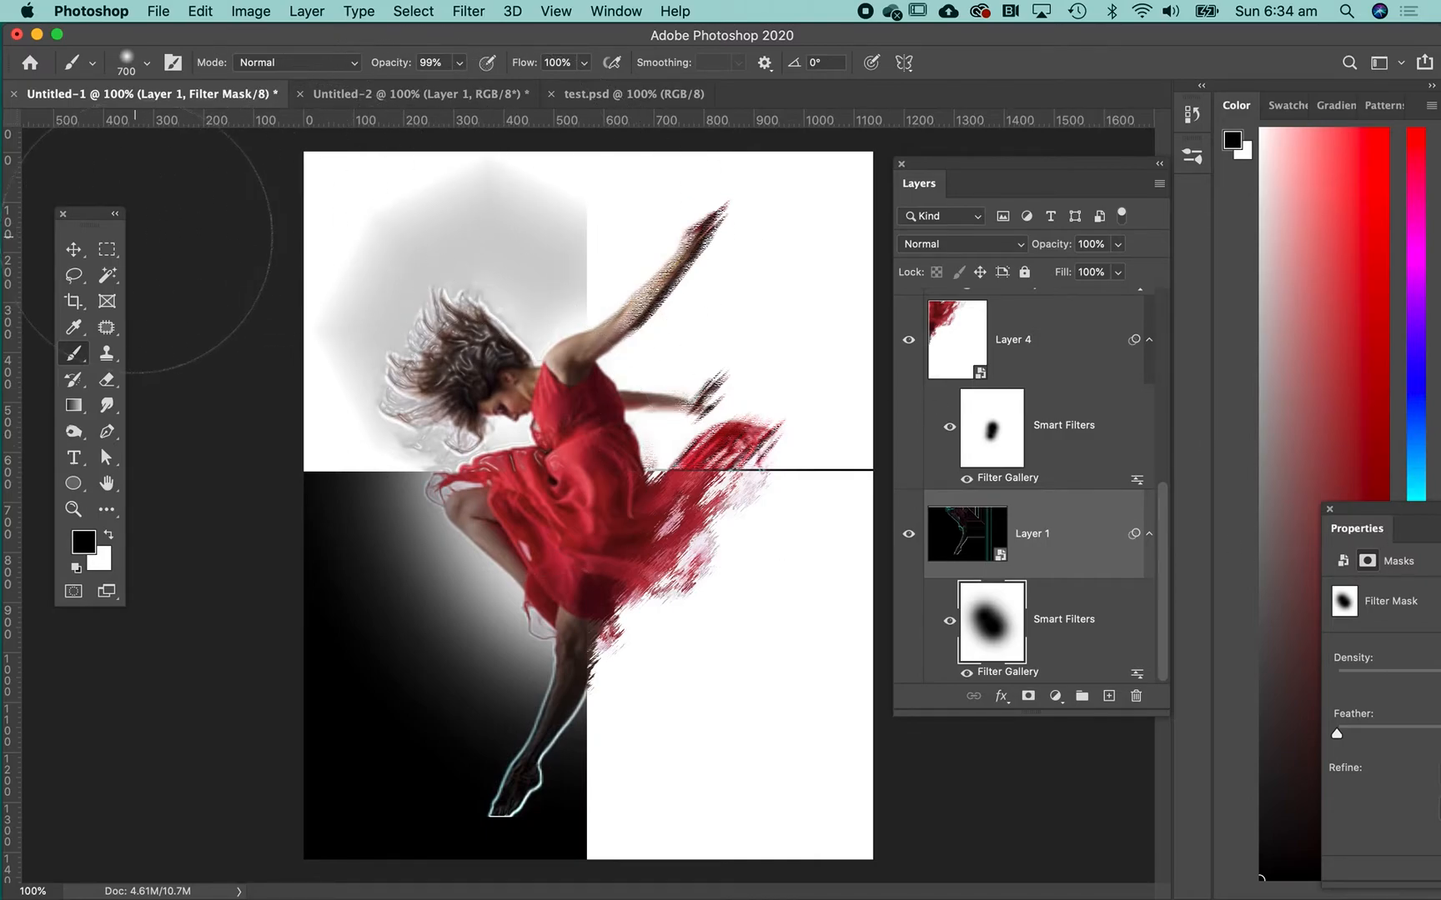
# Lengthen the layer list and check Layer 3's part of the image by hiding it and showing it again
pyautogui.click(73, 249)
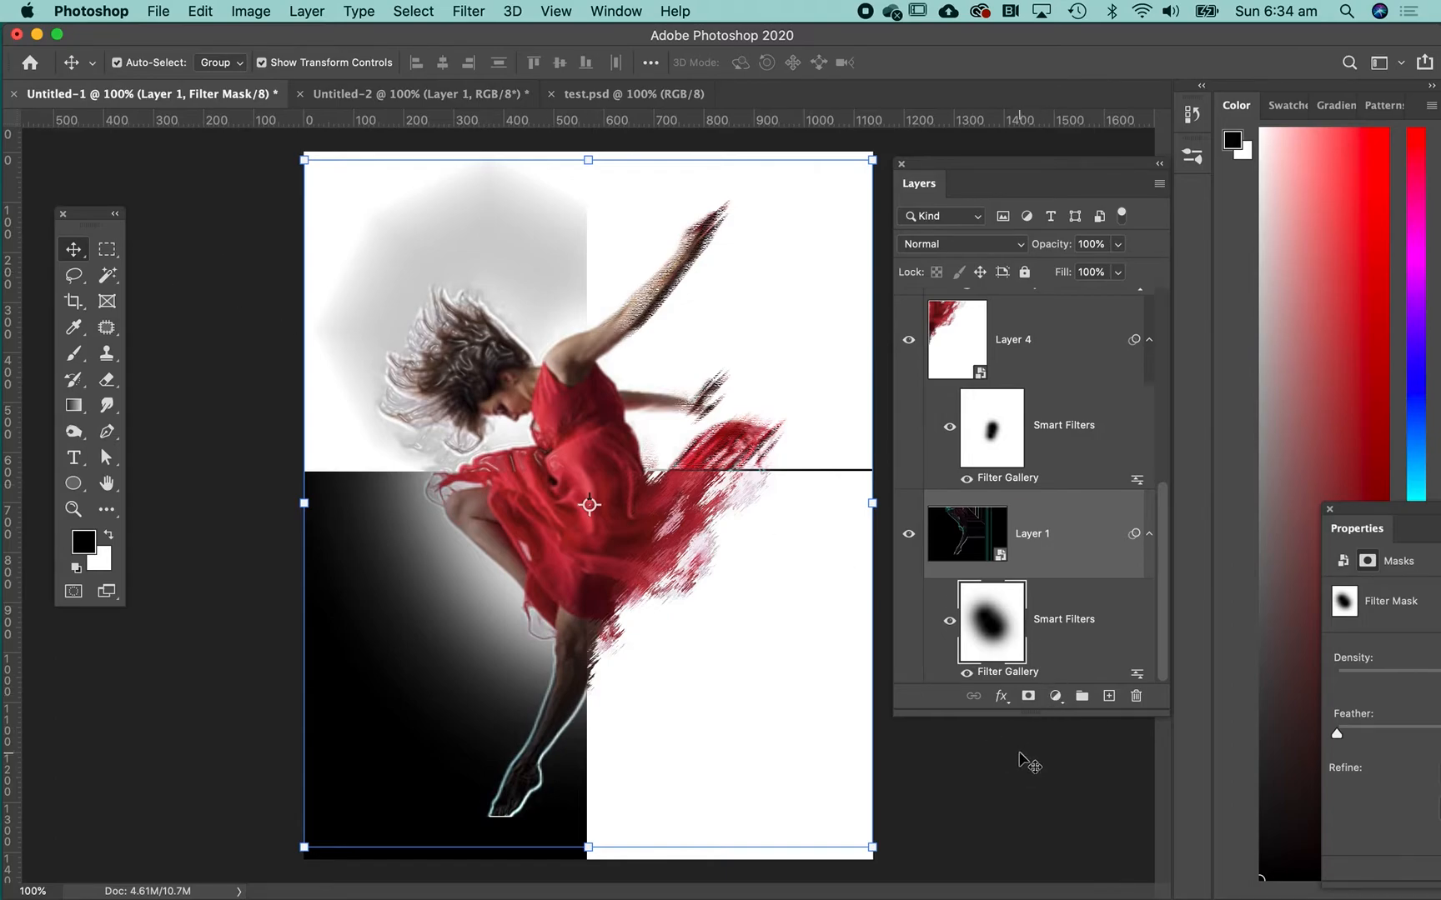
pyautogui.moveTo(1018, 715); pyautogui.dragTo(1019, 852)
pyautogui.click(911, 374)
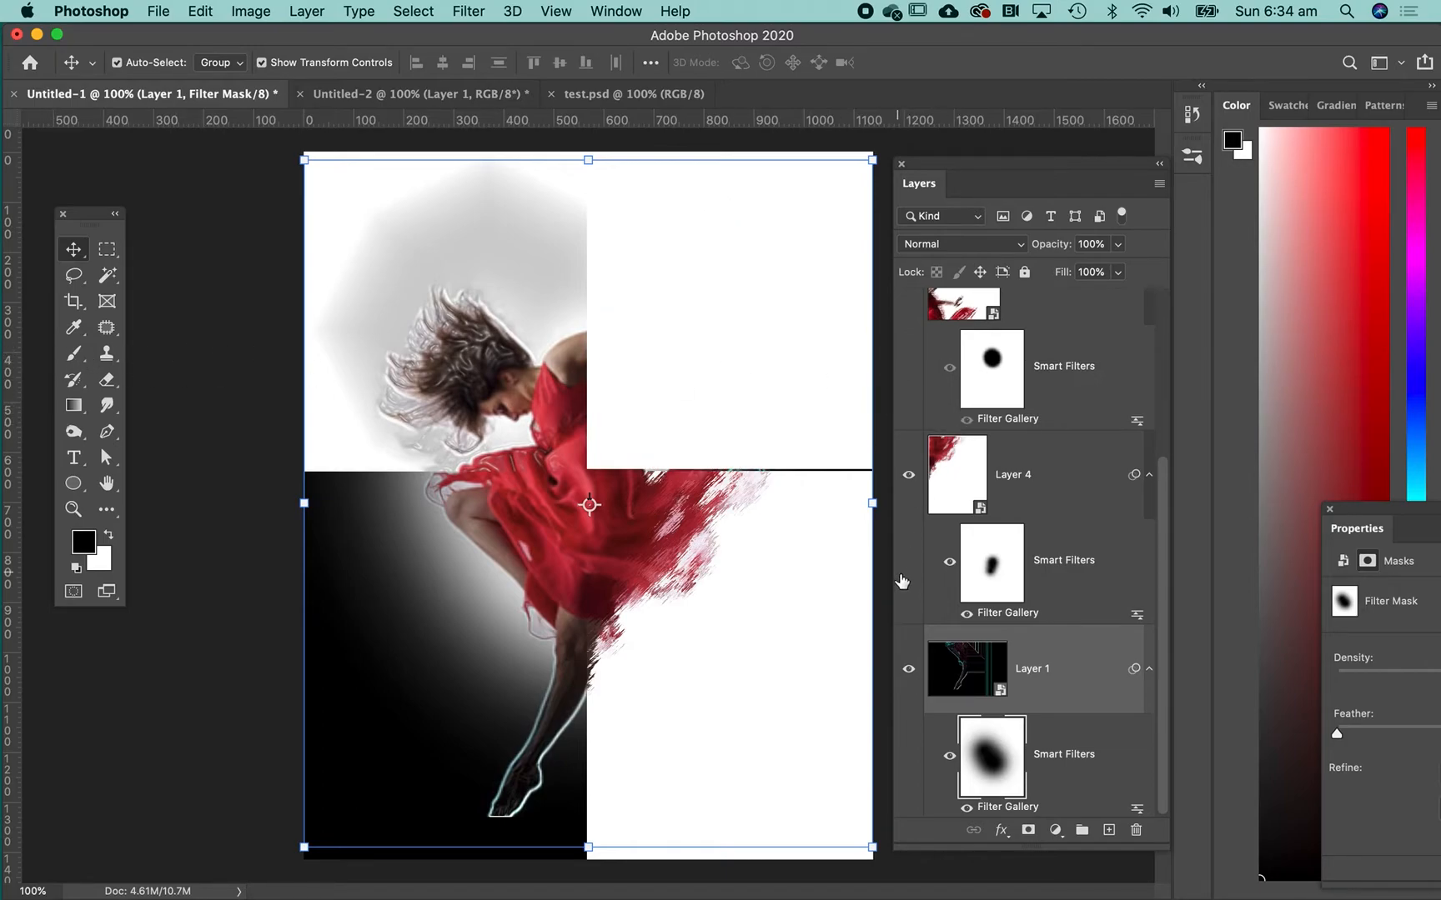
pyautogui.scroll(3, 937, 399)
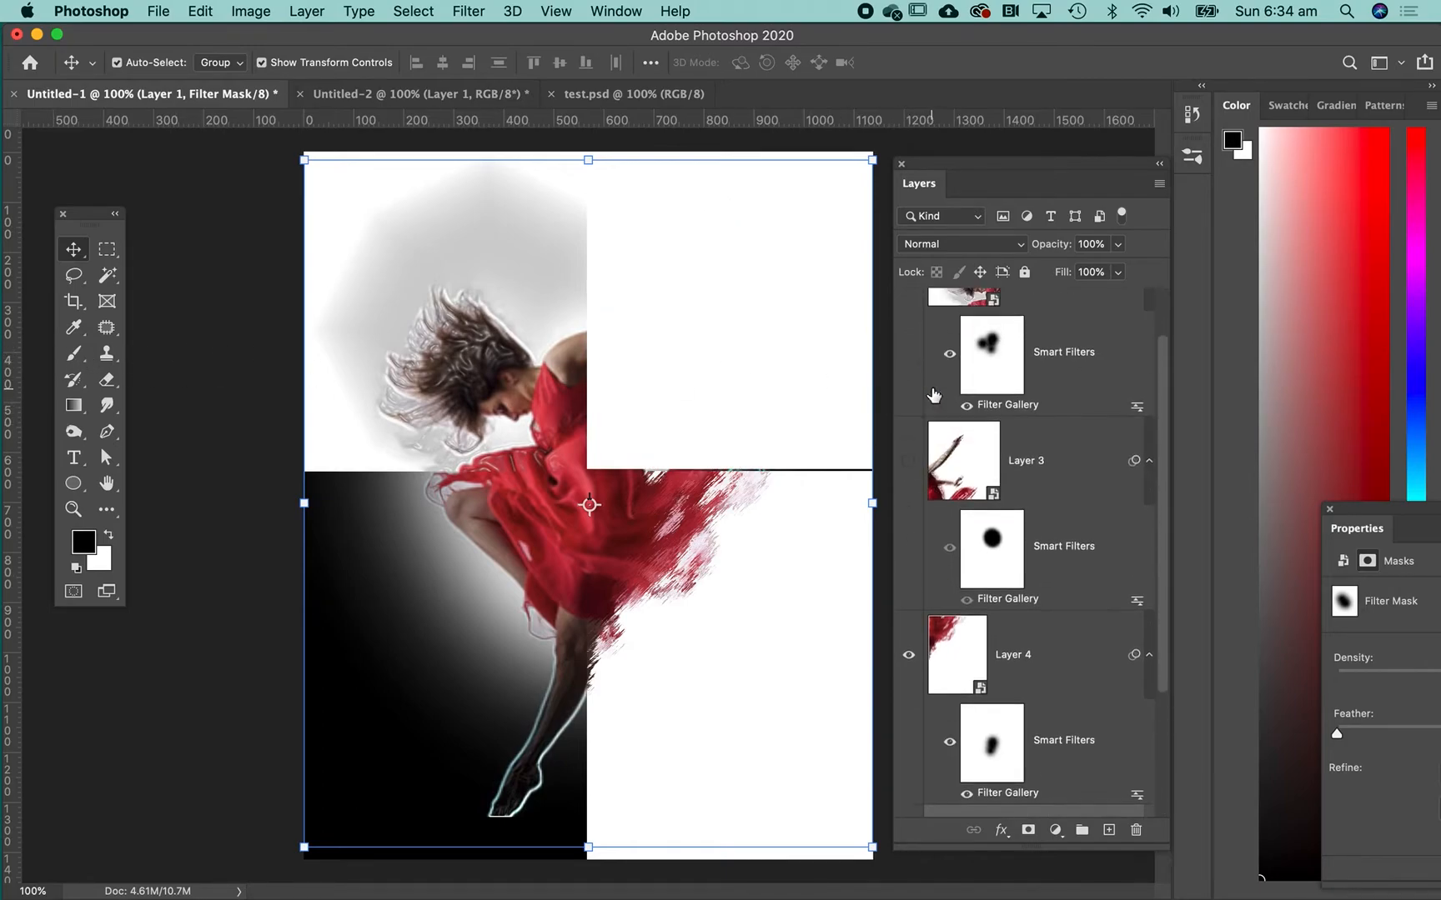
pyautogui.click(908, 461)
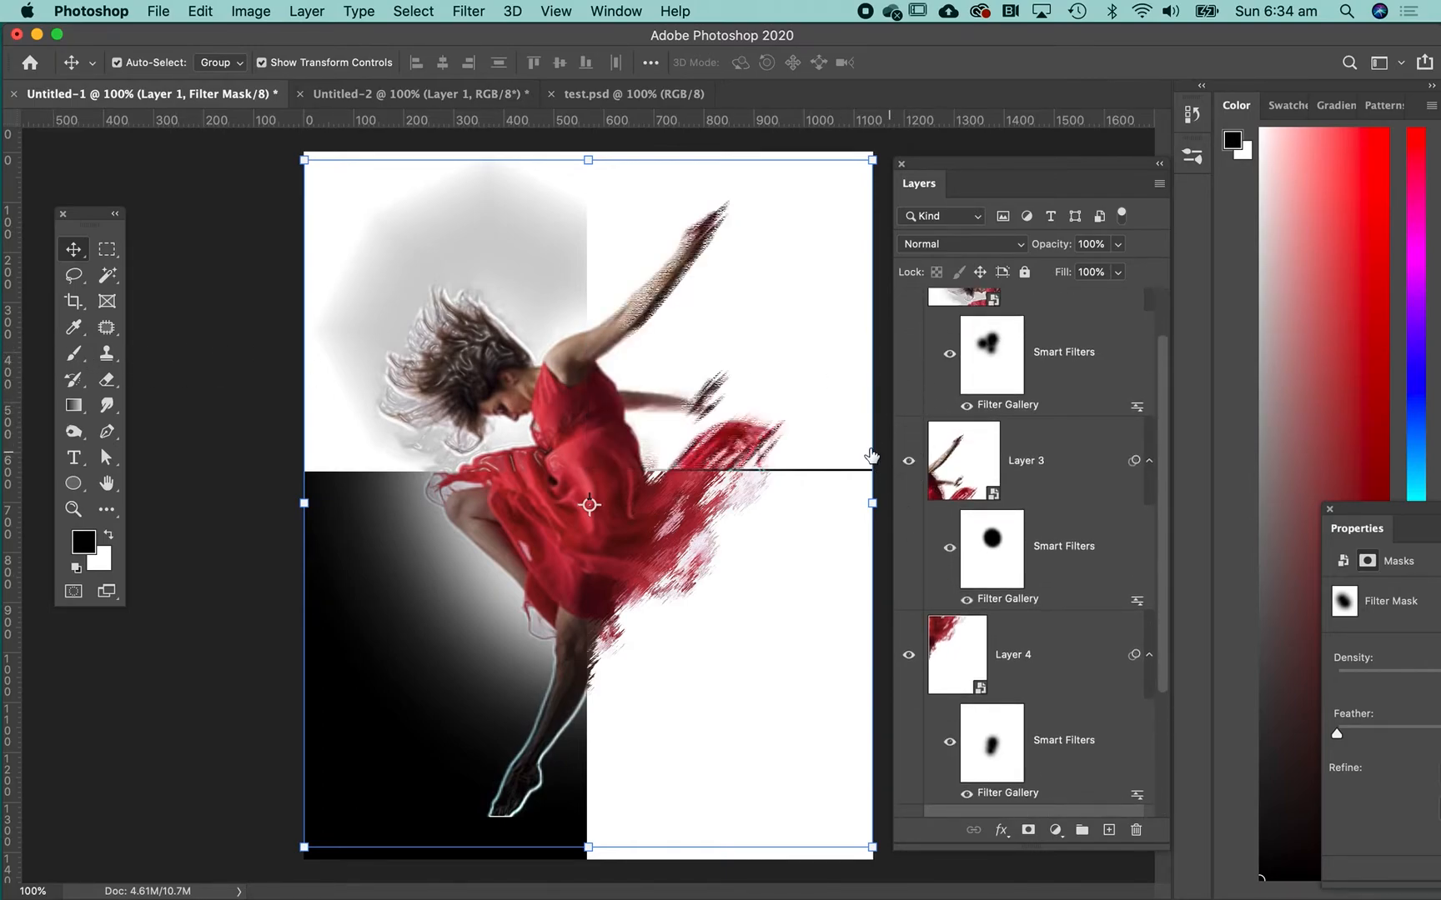
# Deselect all layers and add a new blank layer above Layer 2 with Normal mode and 100% opacity
pyautogui.click(201, 259)
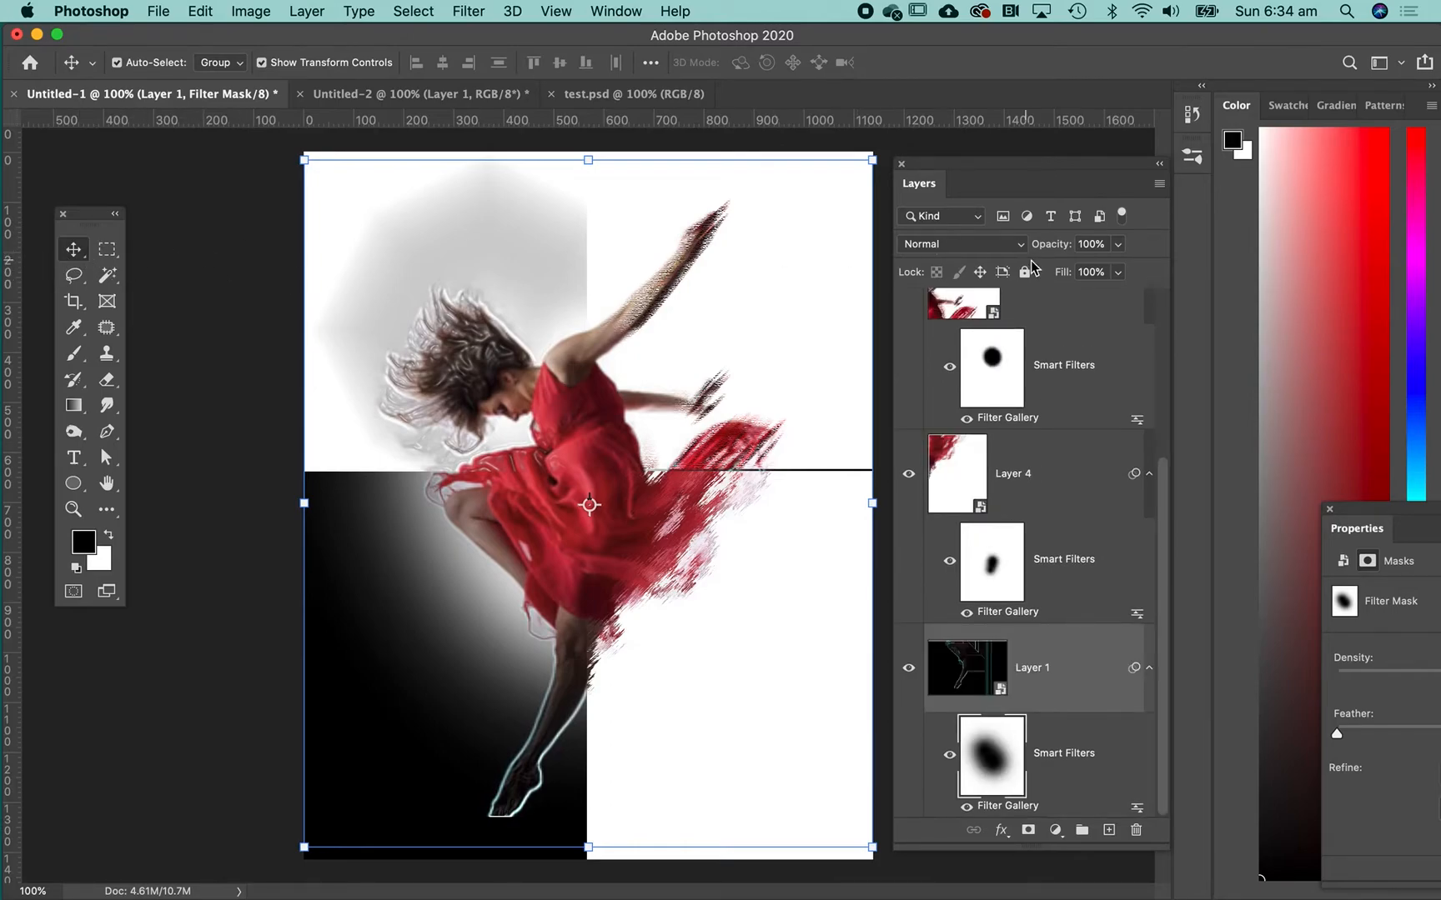
pyautogui.scroll(5, 1032, 466)
pyautogui.click(1077, 362)
pyautogui.click(206, 417)
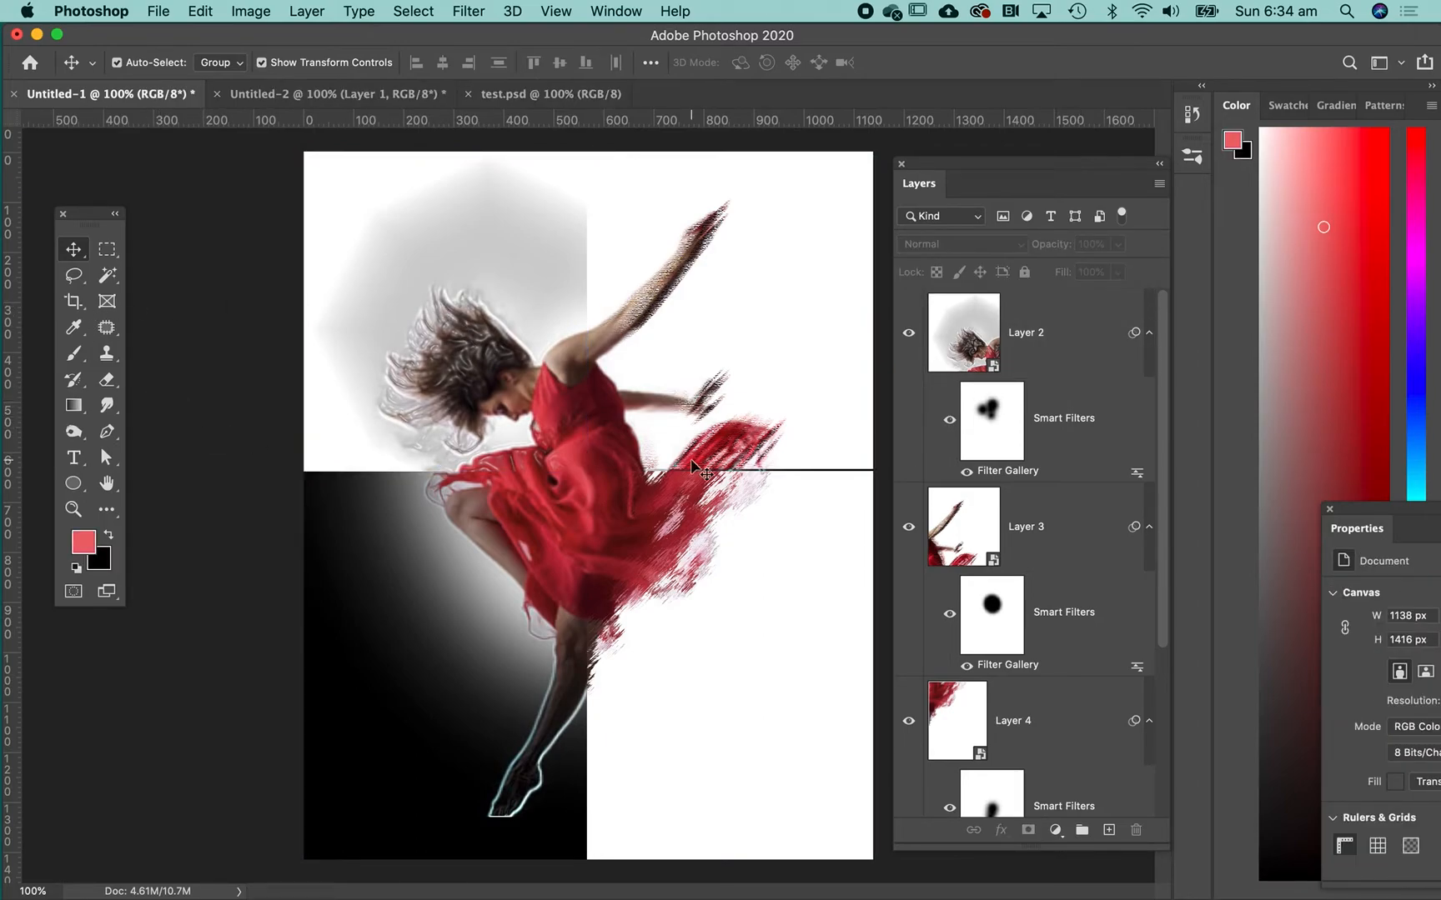
pyautogui.press('super+shift+n')
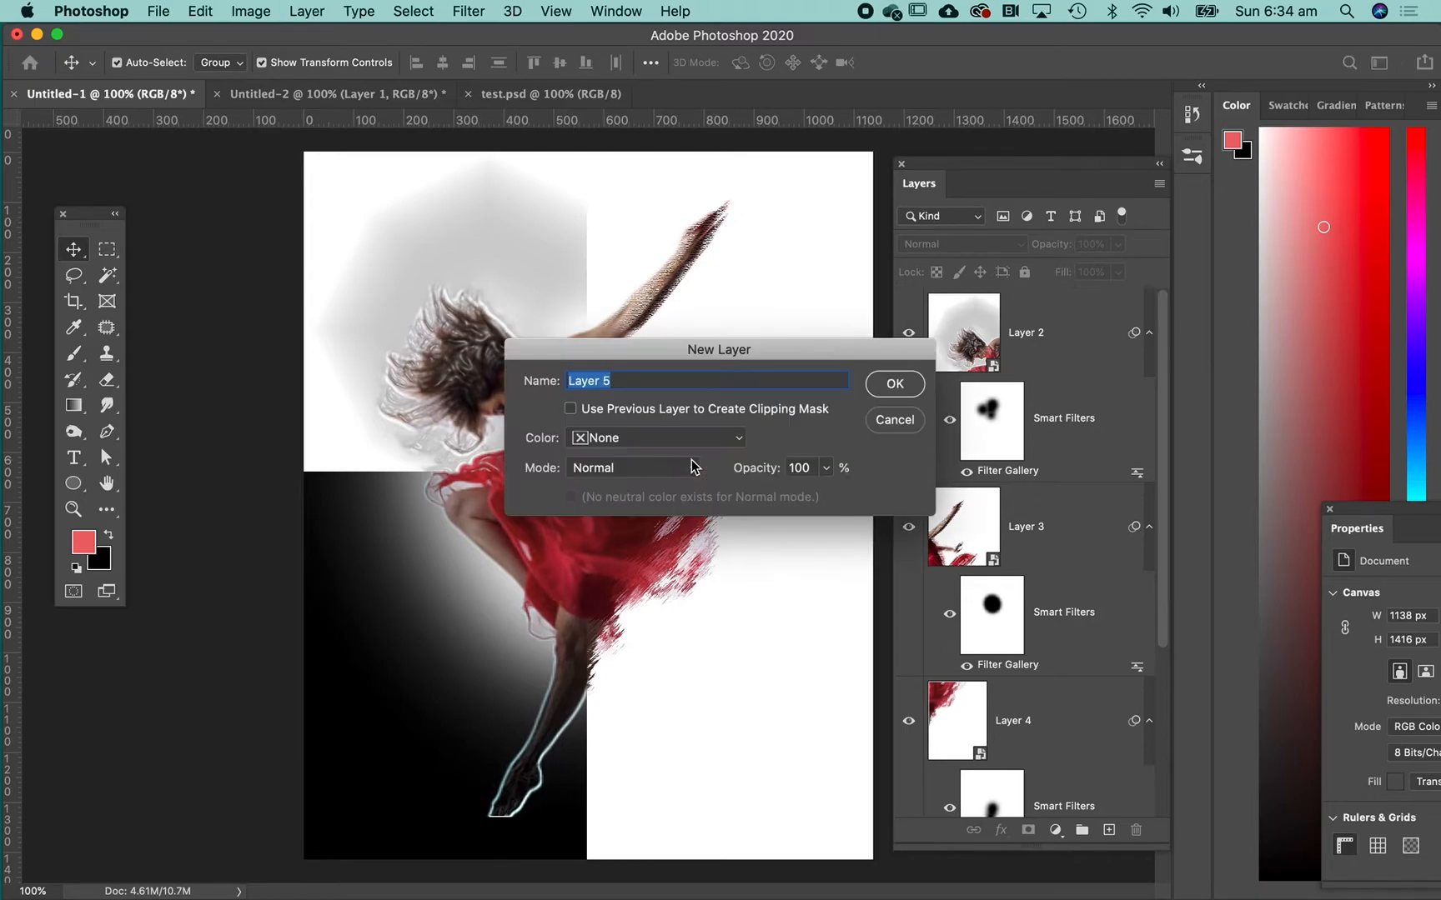
pyautogui.click(889, 385)
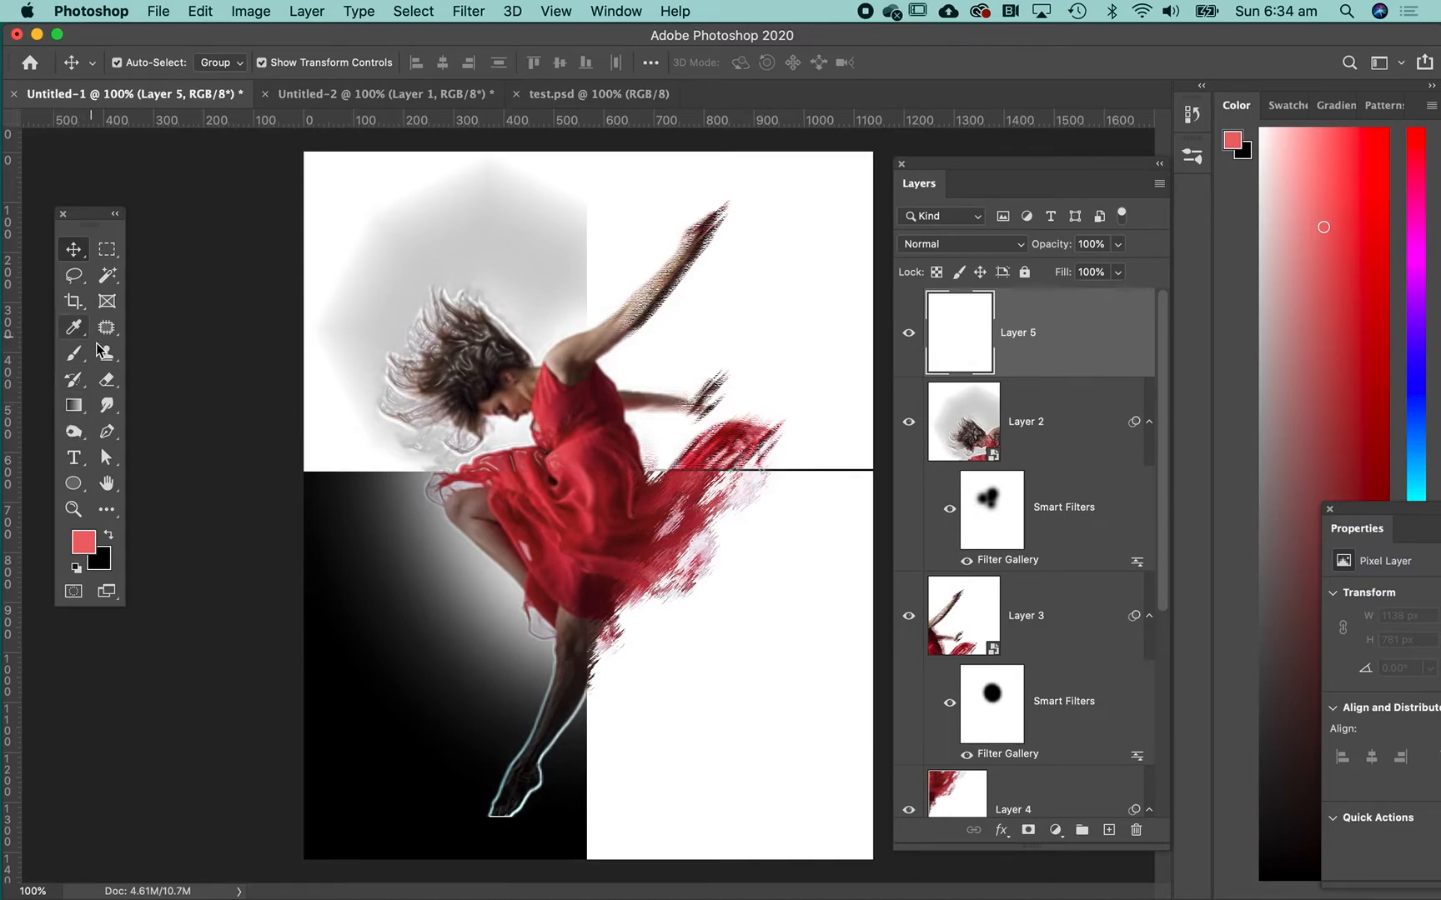
# Draw a straight vertical Pen path to the right of the dancer, from near the canvas bottom up to just above the lower hand
pyautogui.click(107, 432)
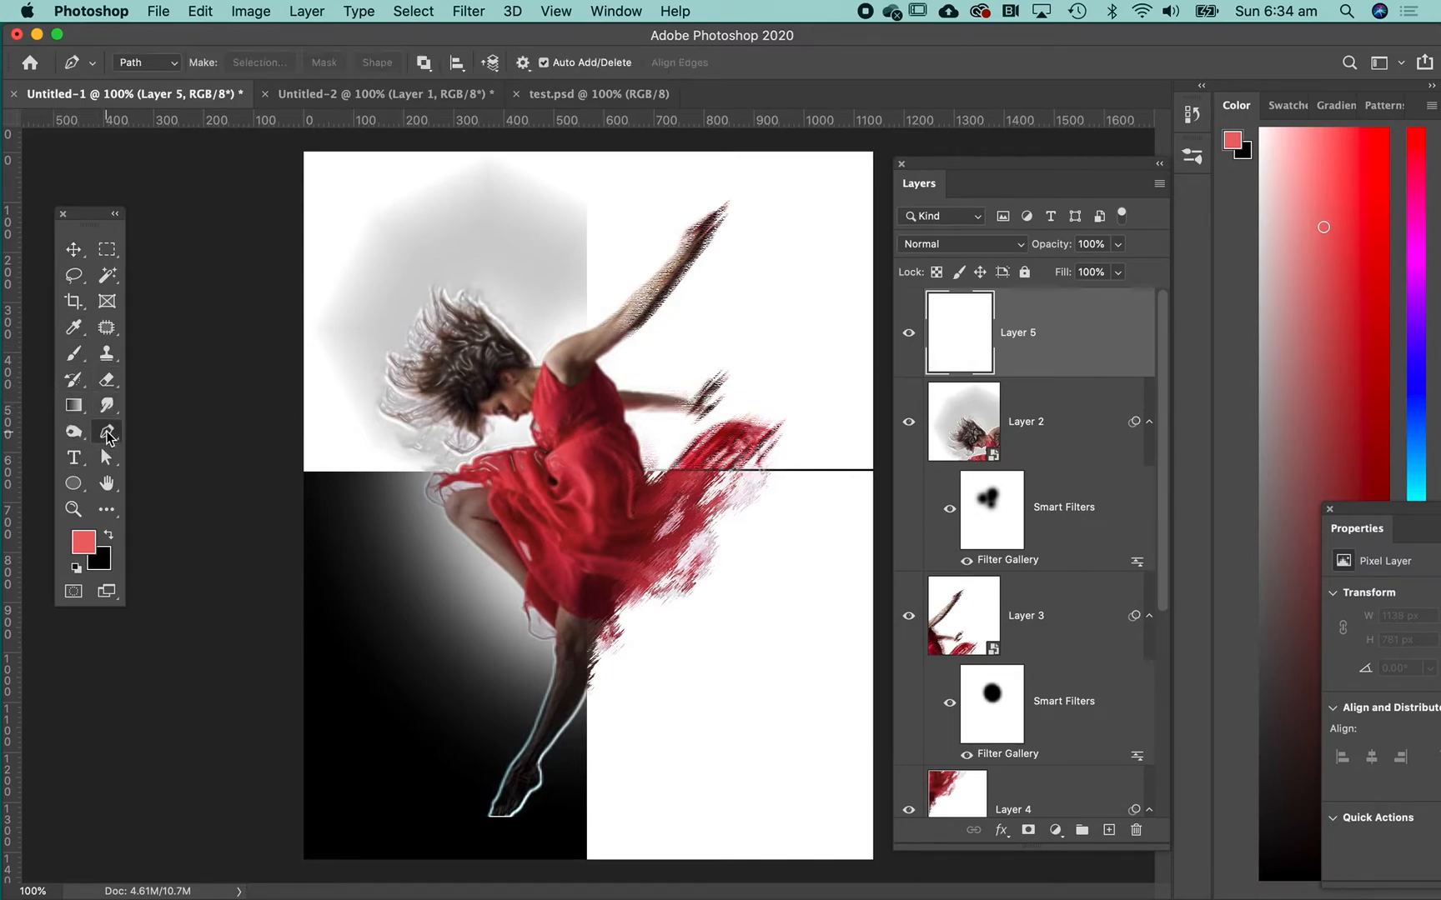
pyautogui.click(746, 784)
pyautogui.keyDown('shift'); pyautogui.click(758, 335); pyautogui.keyUp('shift')
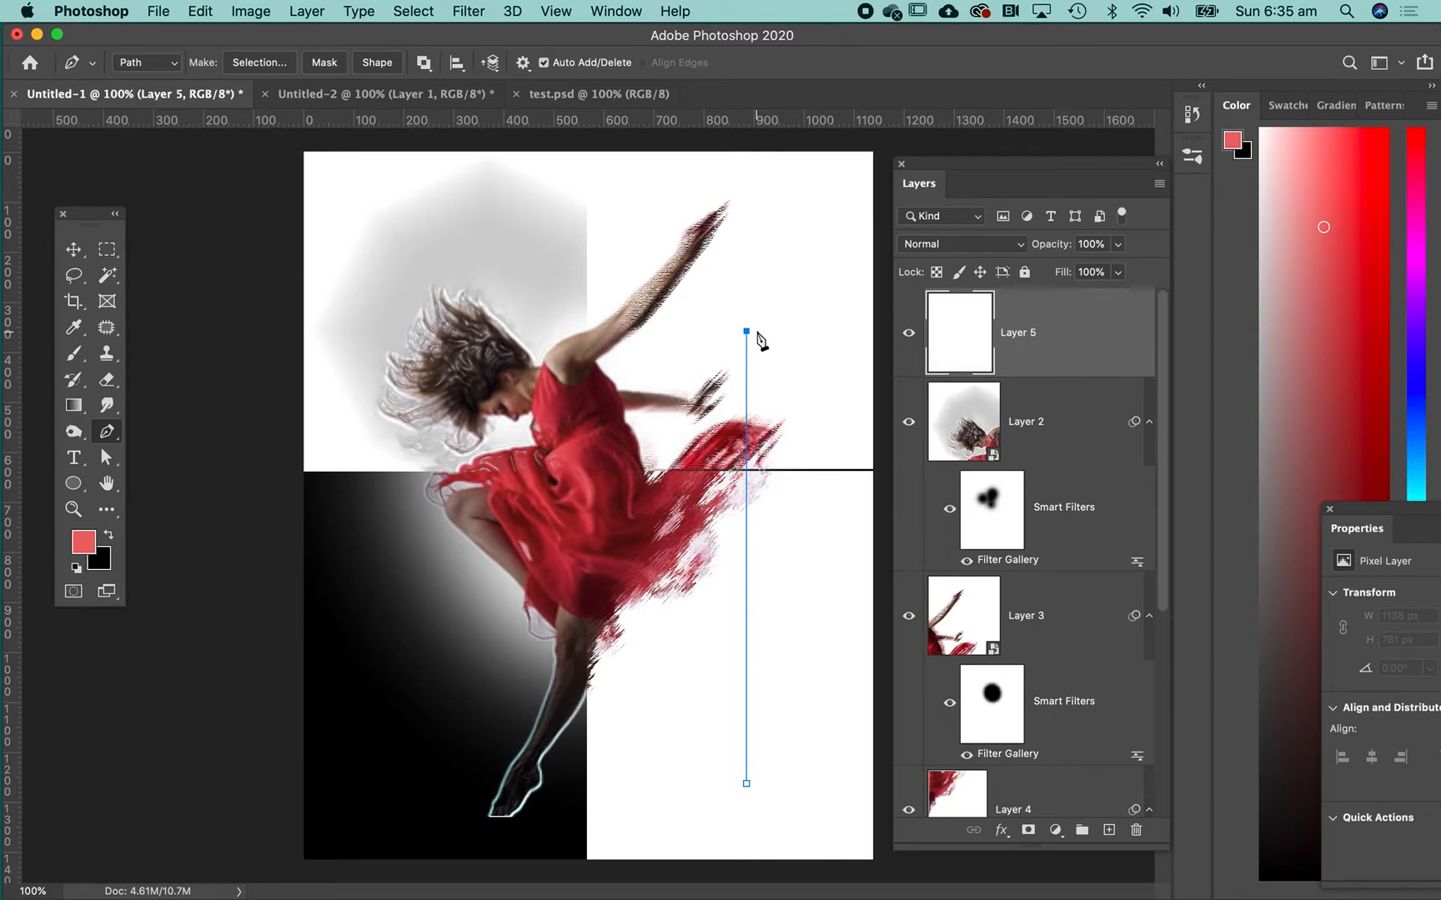
# Render a tree along the path with the Tree filter, trying base type 10: Populus Nigra and choosing 22: Palm Tree
pyautogui.click(464, 12)
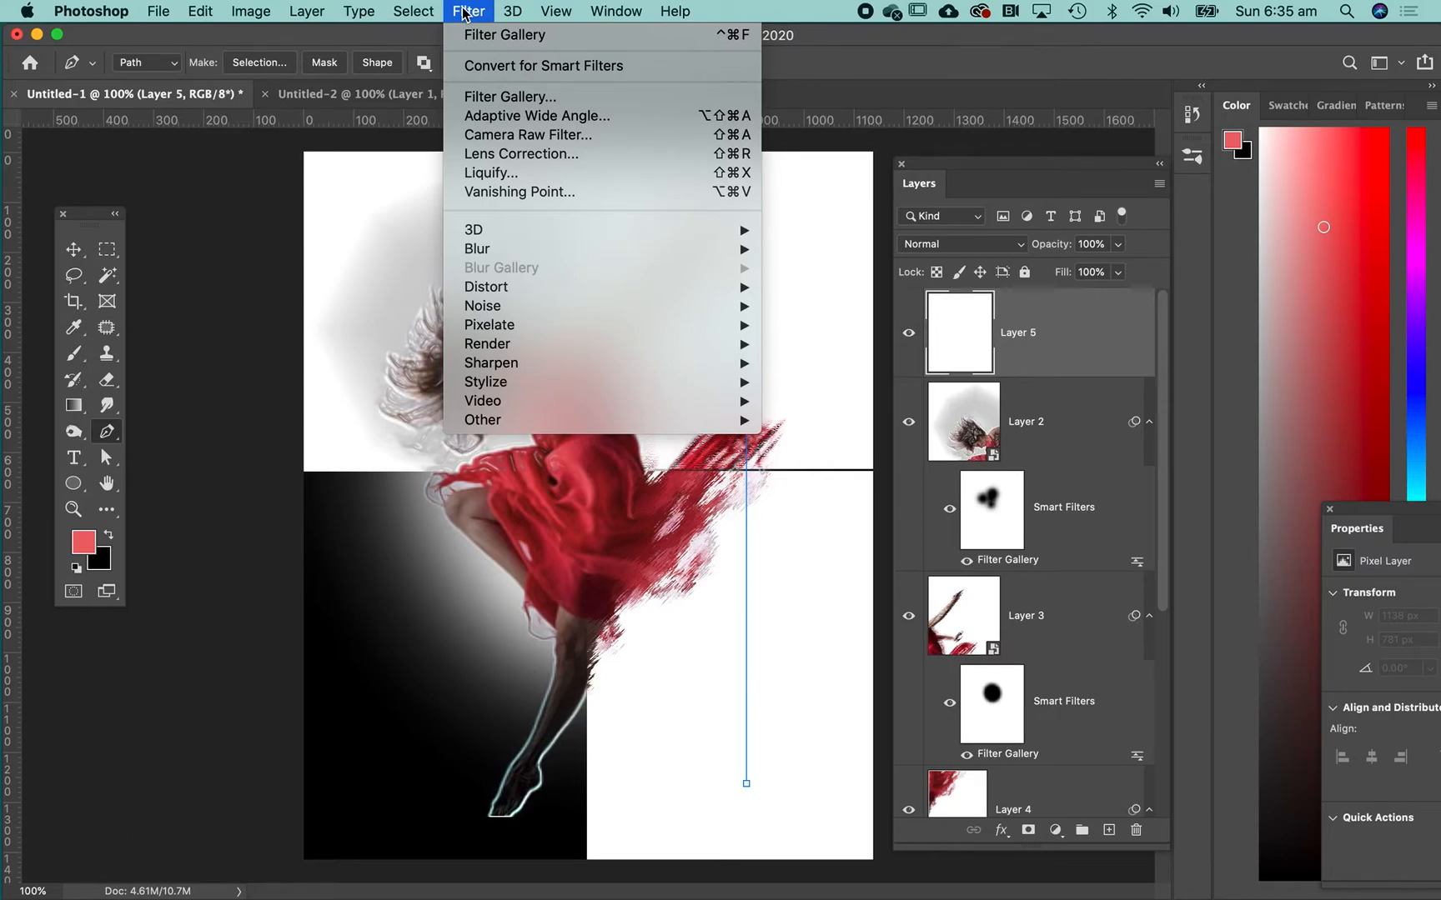
pyautogui.moveTo(577, 308)
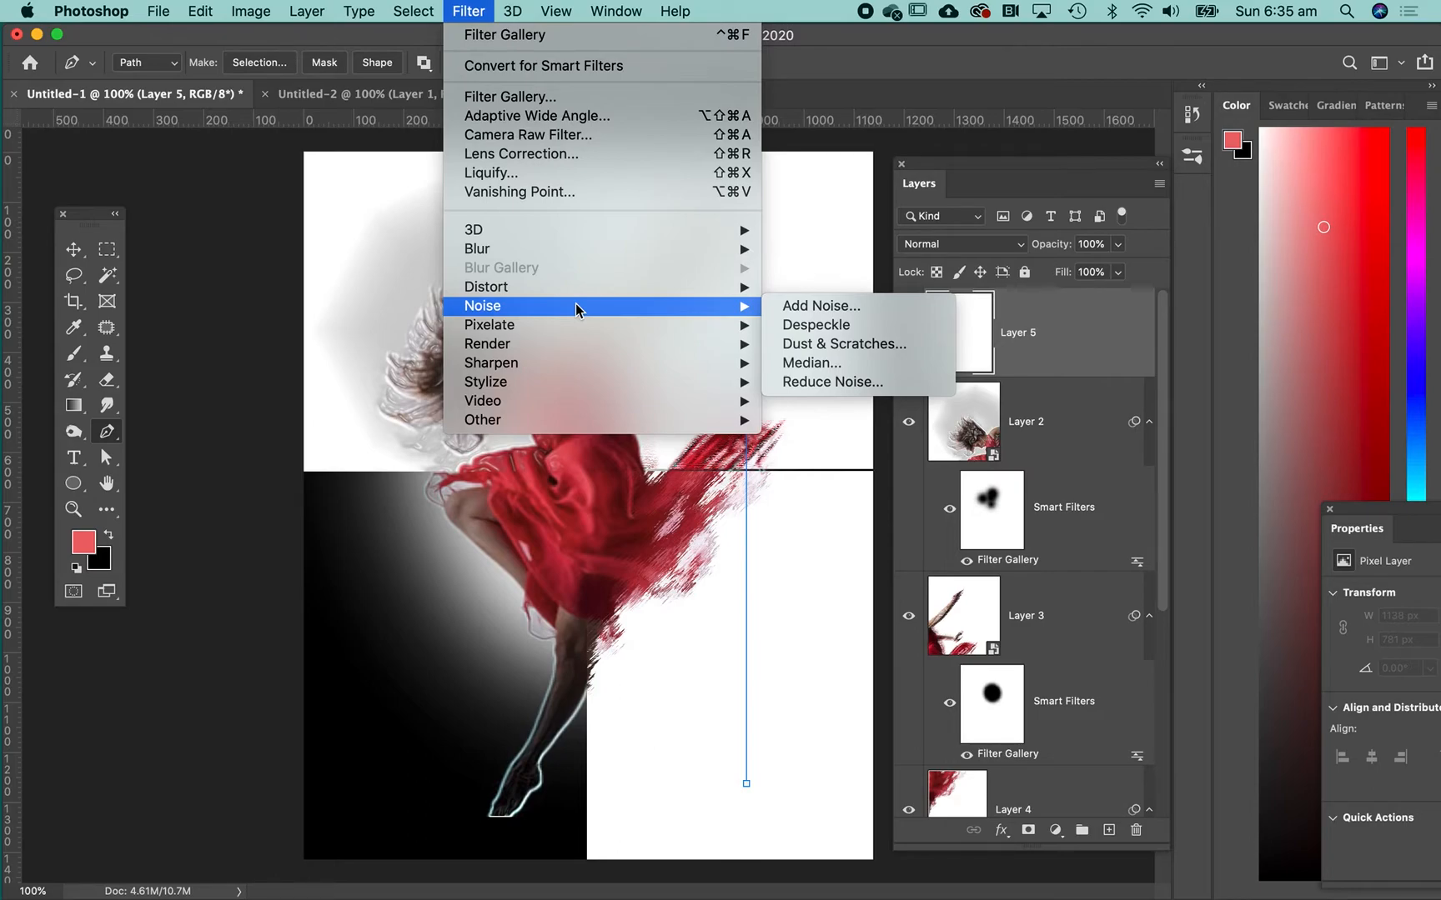
pyautogui.moveTo(581, 347)
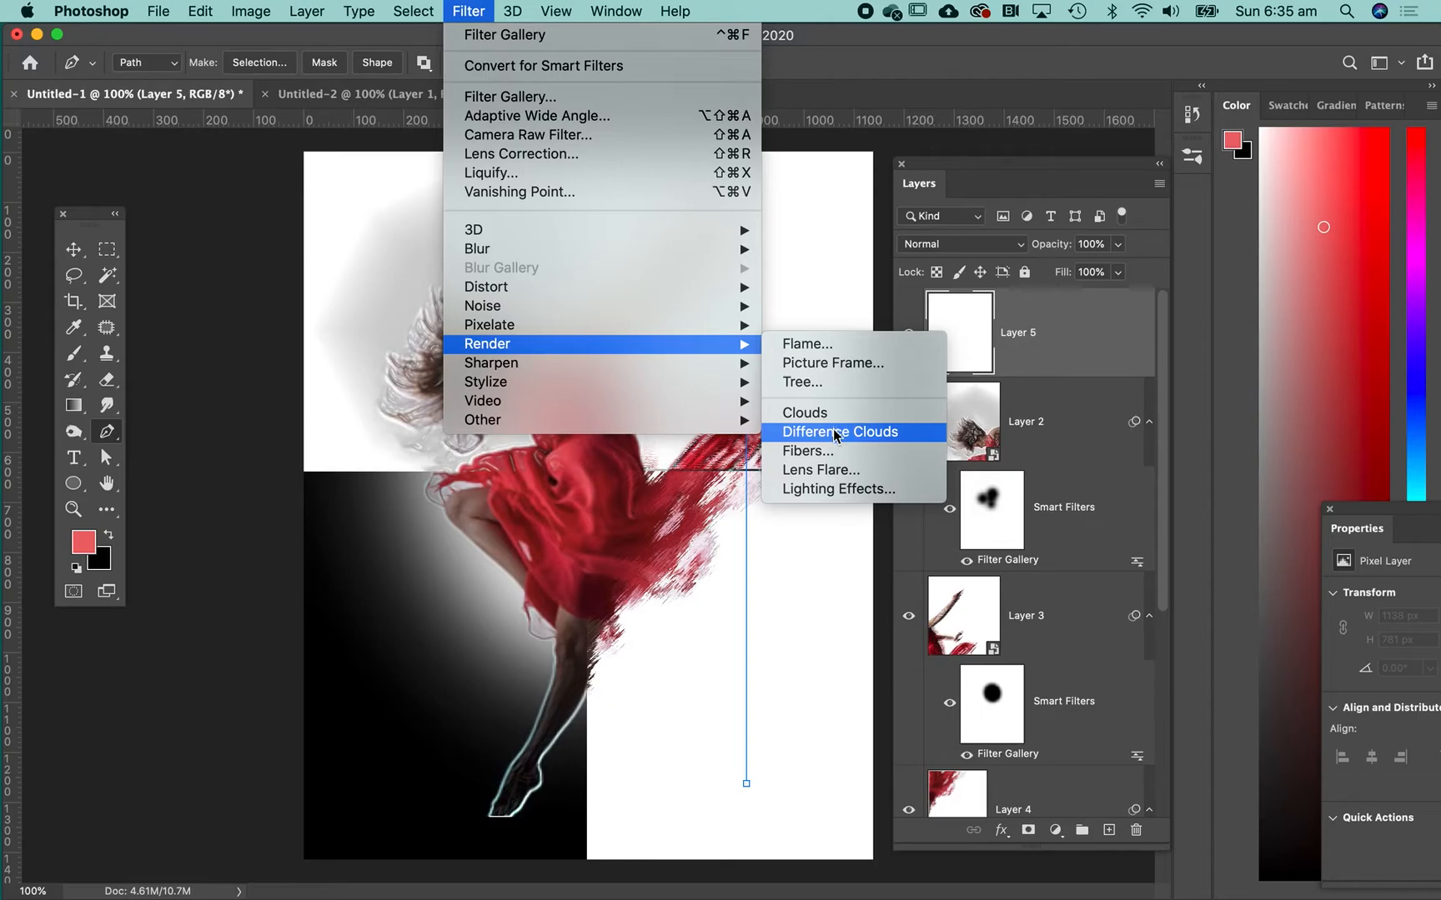
pyautogui.click(833, 381)
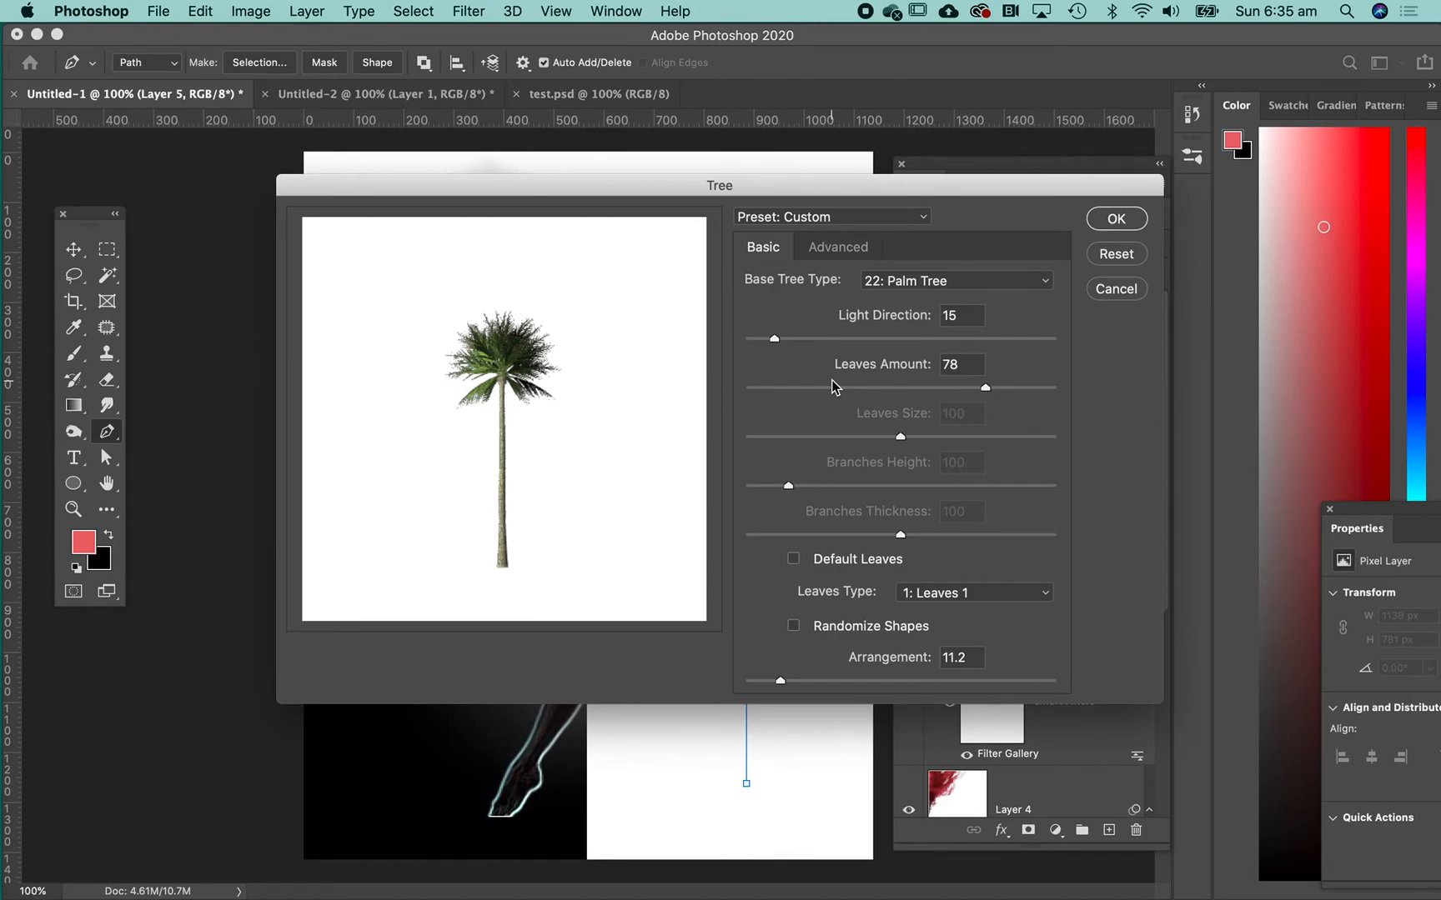
pyautogui.moveTo(640, 194); pyautogui.dragTo(563, 158)
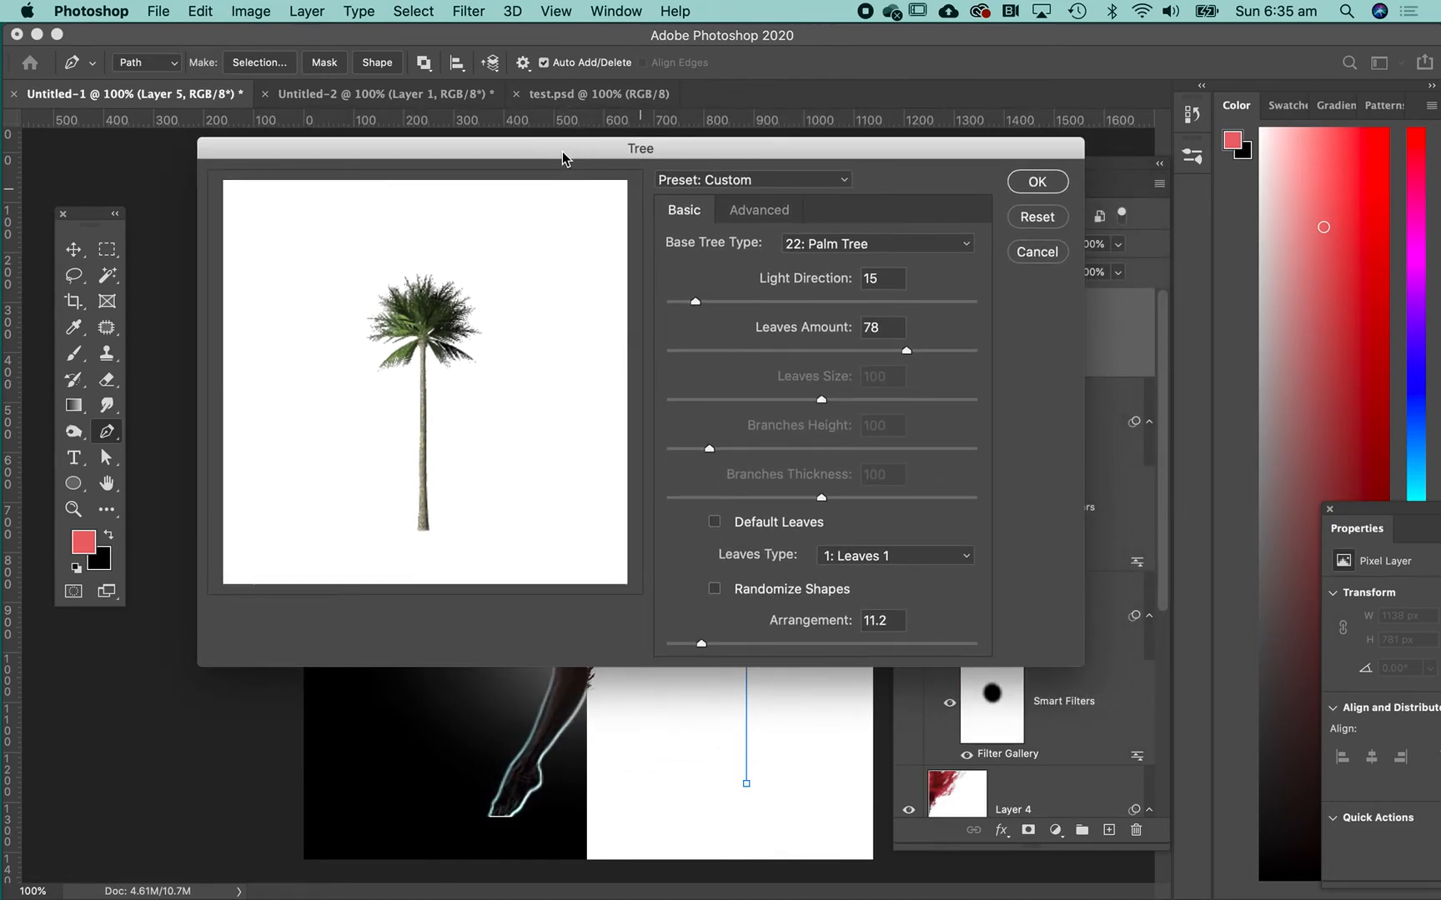
pyautogui.click(854, 248)
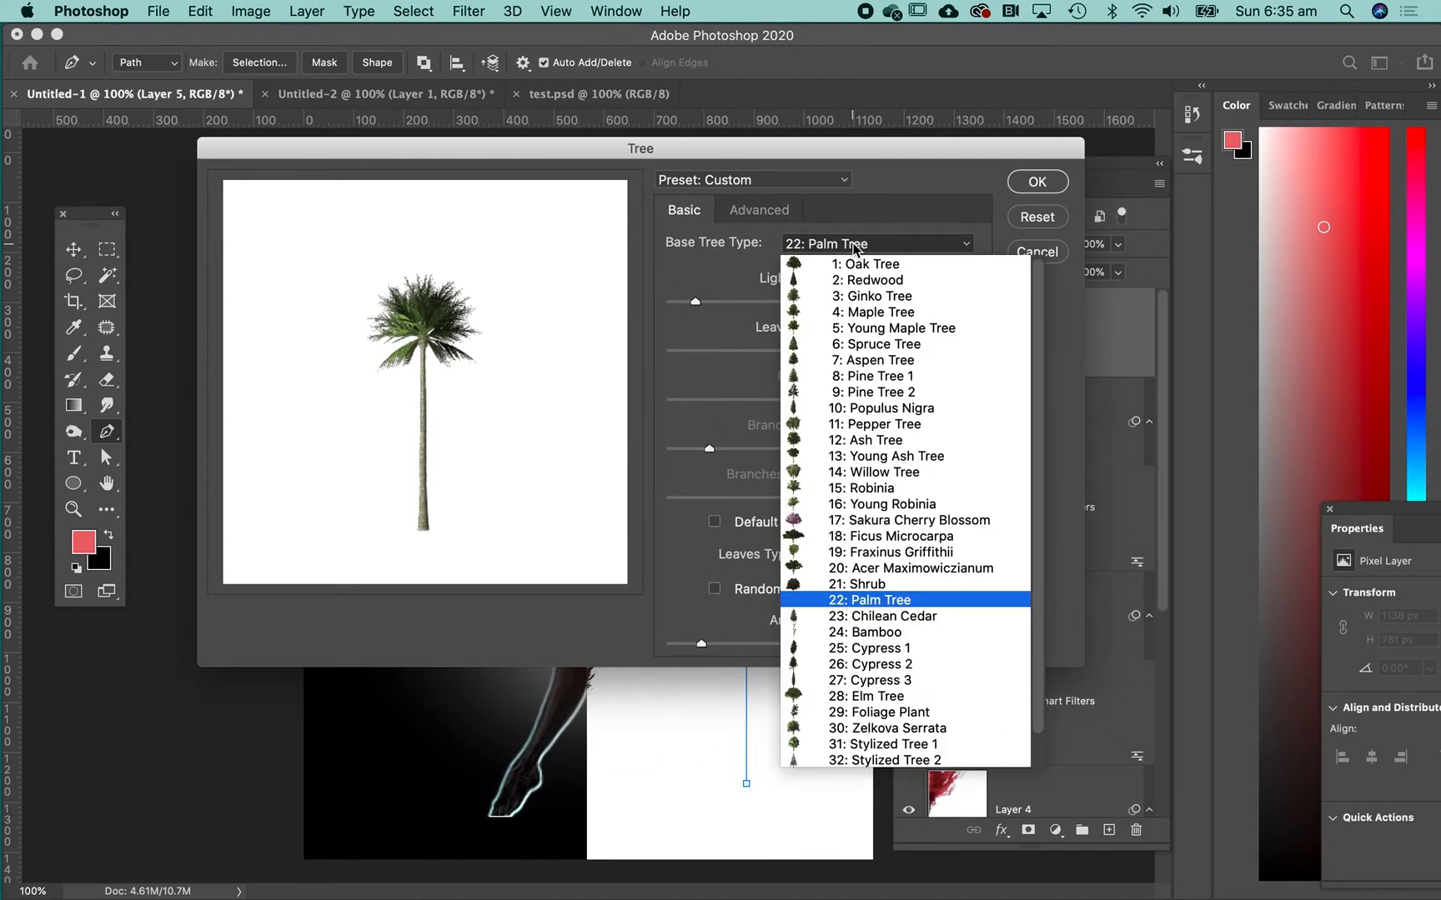
pyautogui.click(886, 412)
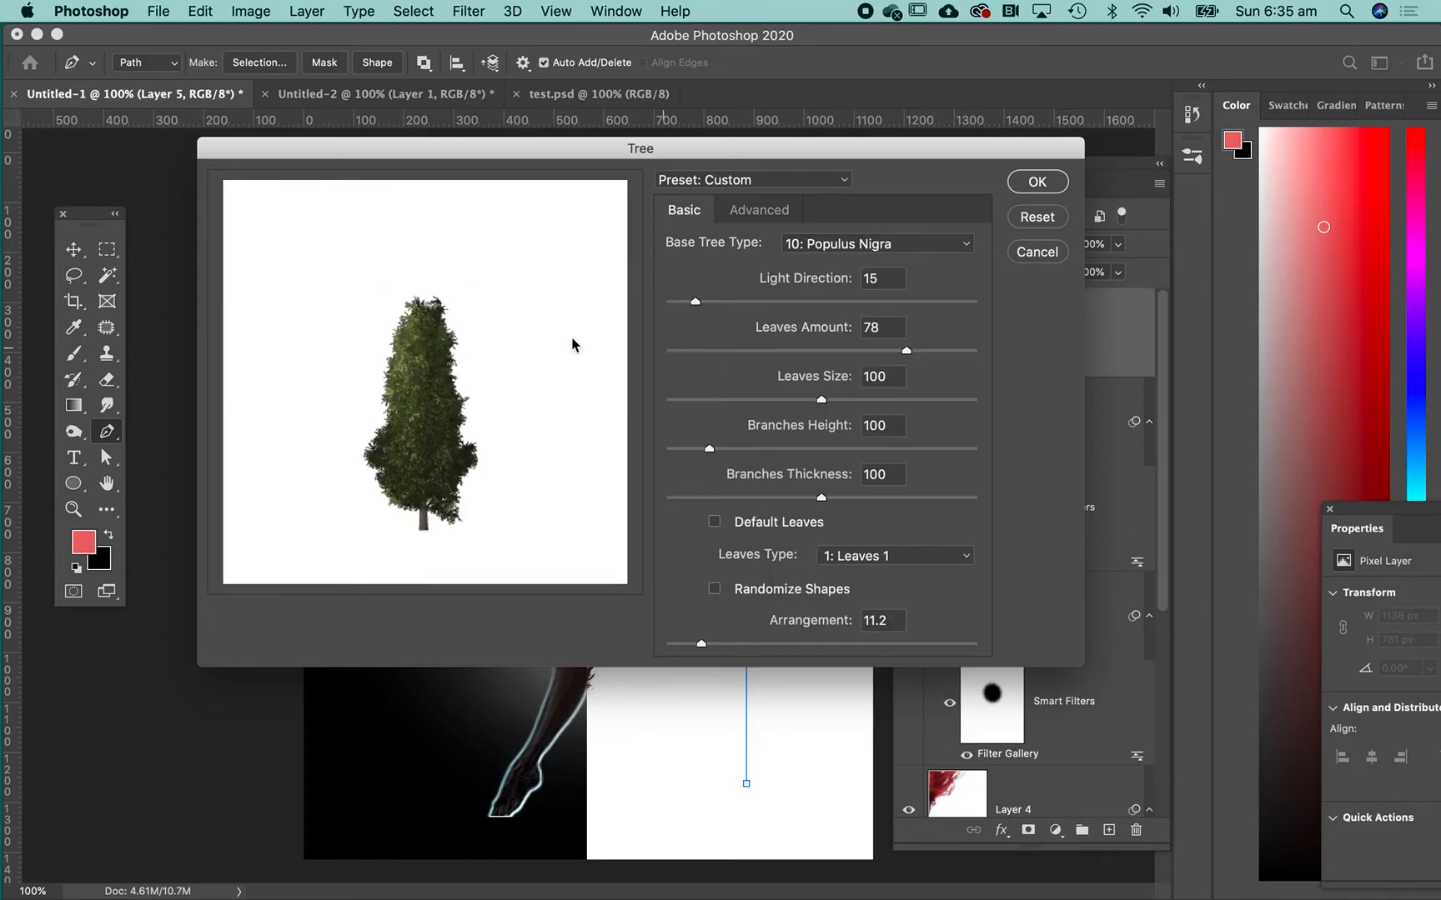
pyautogui.click(877, 253)
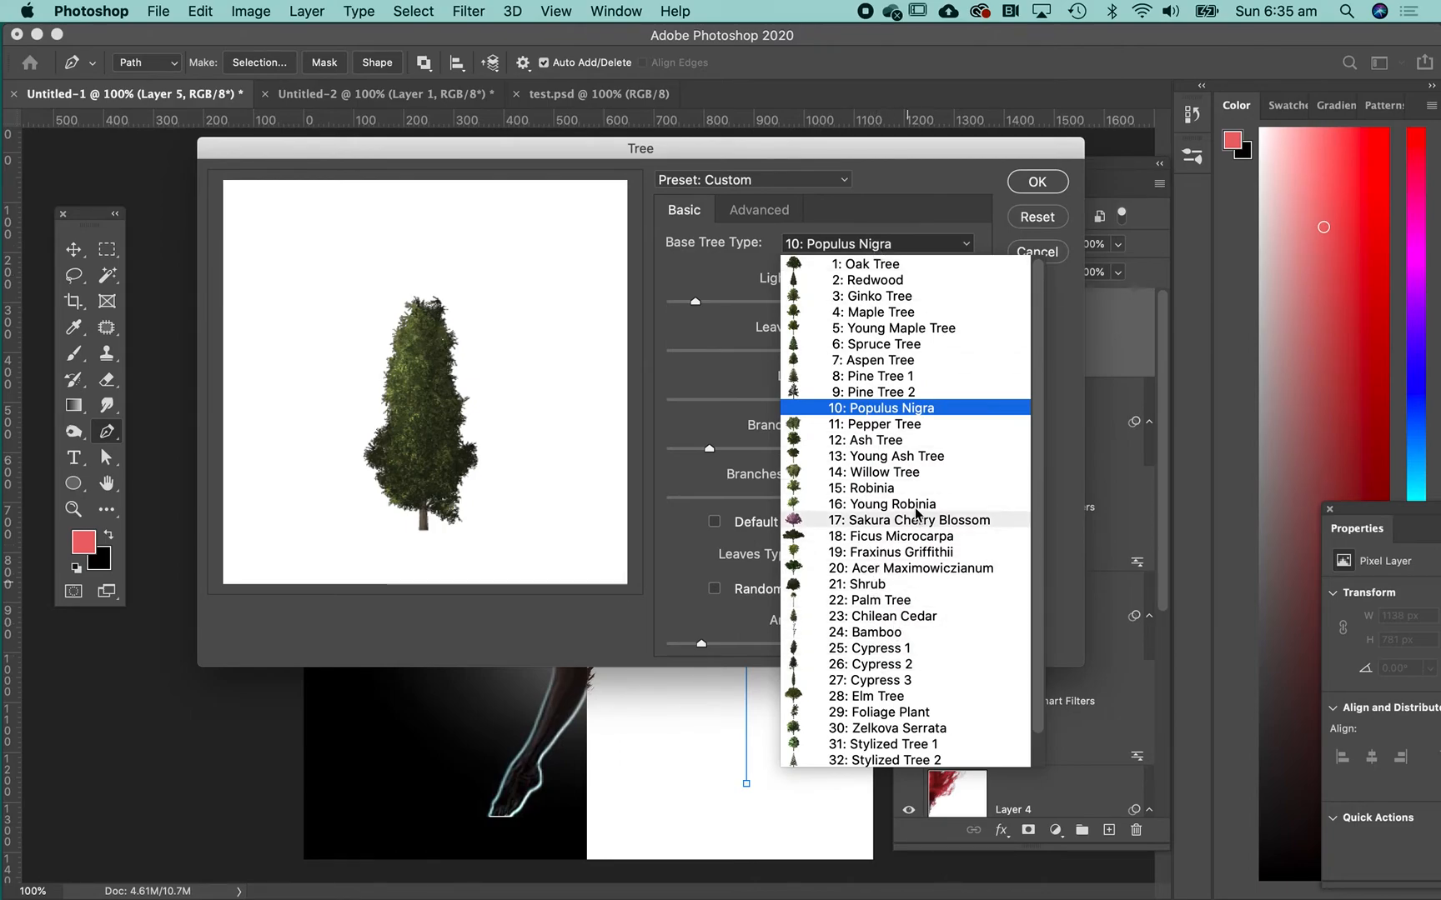
pyautogui.click(909, 600)
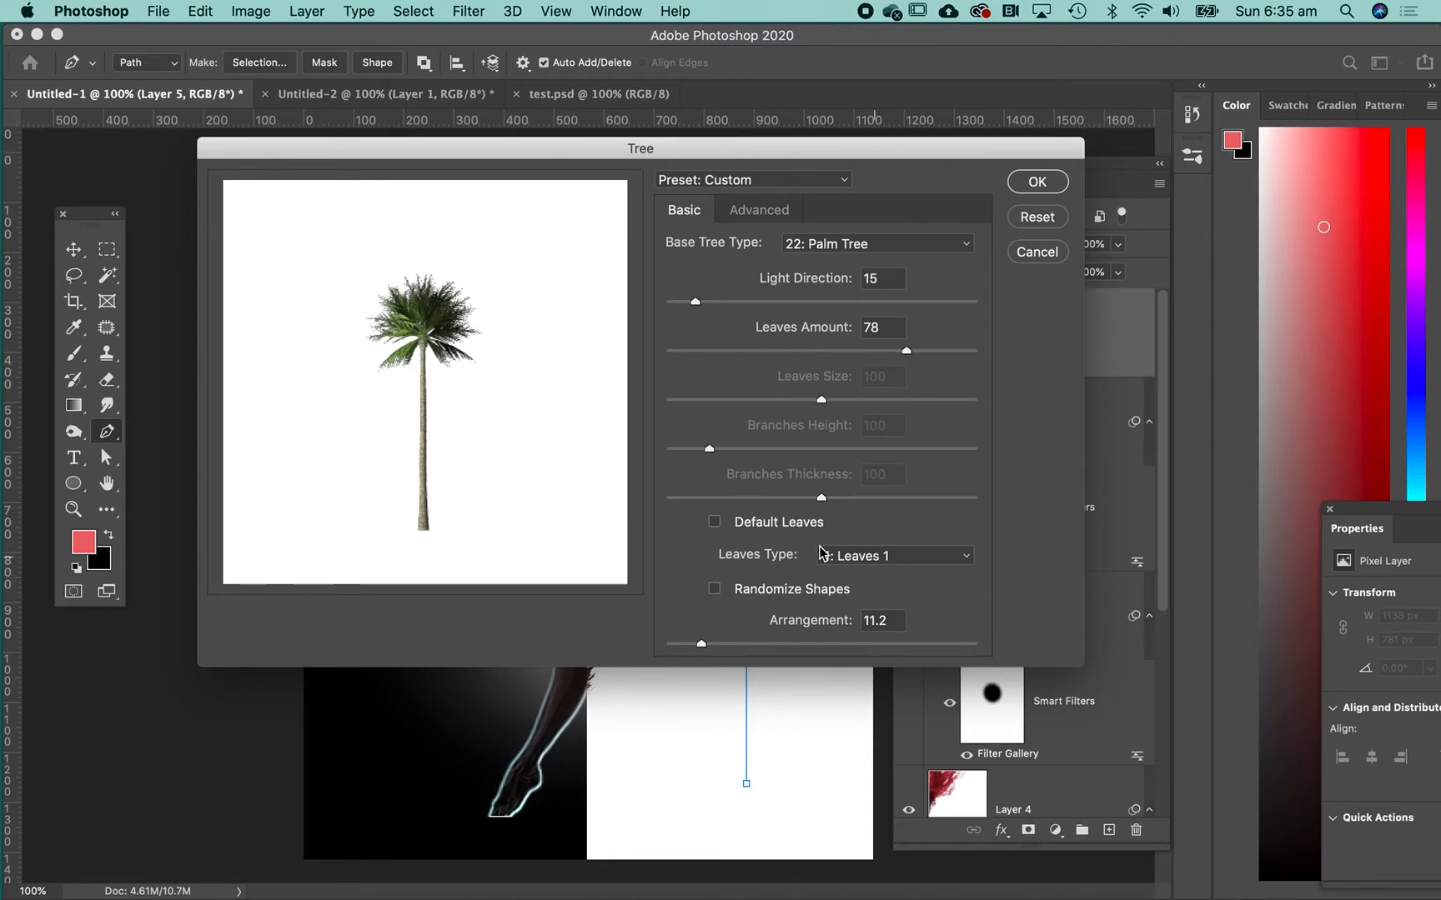
pyautogui.click(1038, 181)
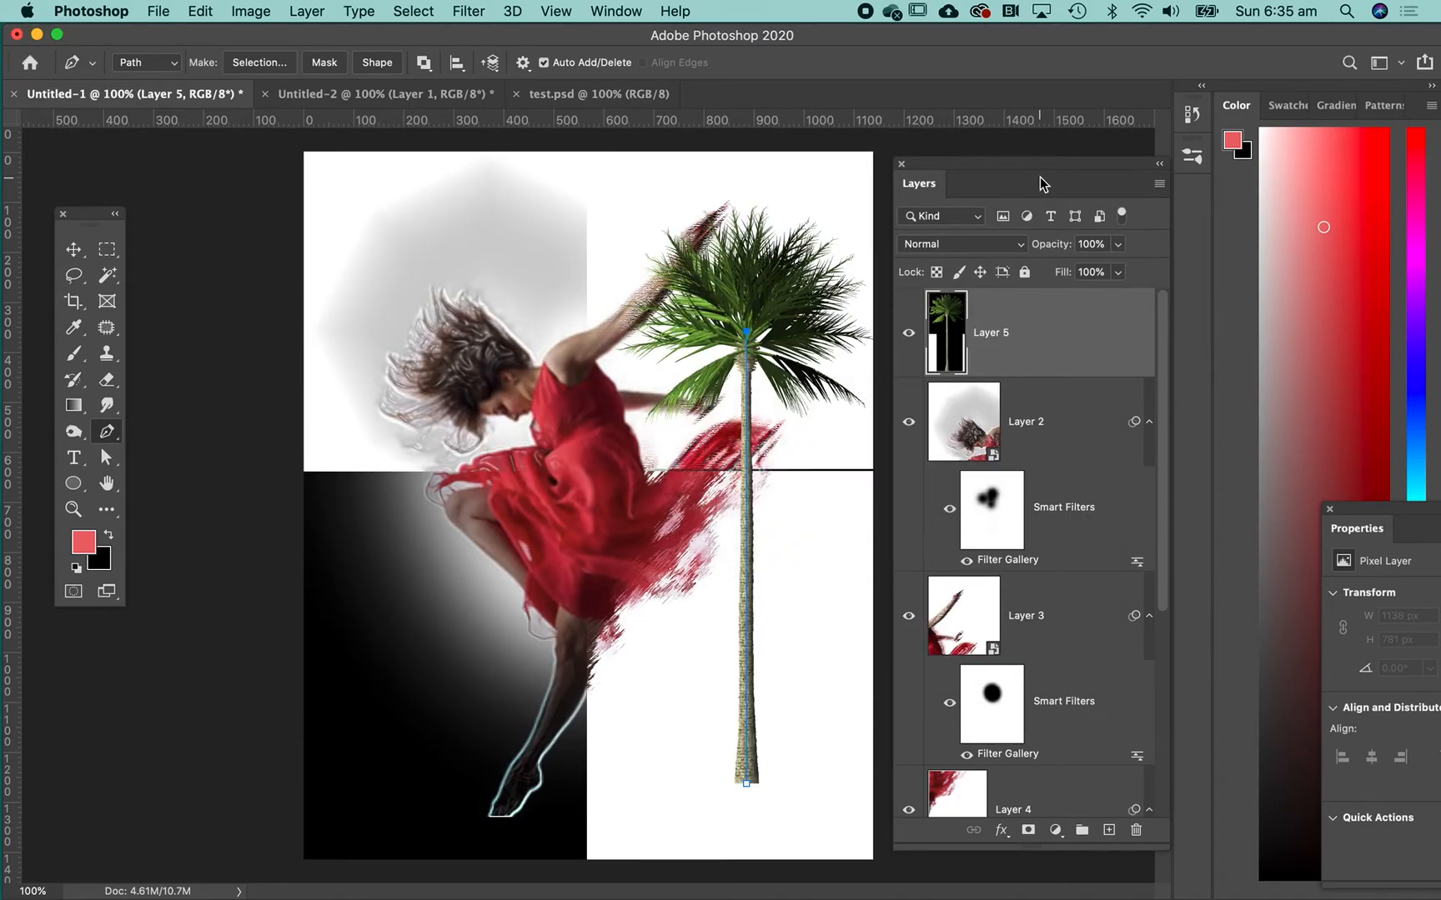
# Move the palm tree onto the dark lower-left quarter of the image, in front of the dancer's knee
pyautogui.click(74, 254)
pyautogui.moveTo(746, 325); pyautogui.dragTo(445, 547)
# Deselect all layers and add a new blank layer above the palm tree layer with Normal mode and 100% opacity
pyautogui.click(215, 556)
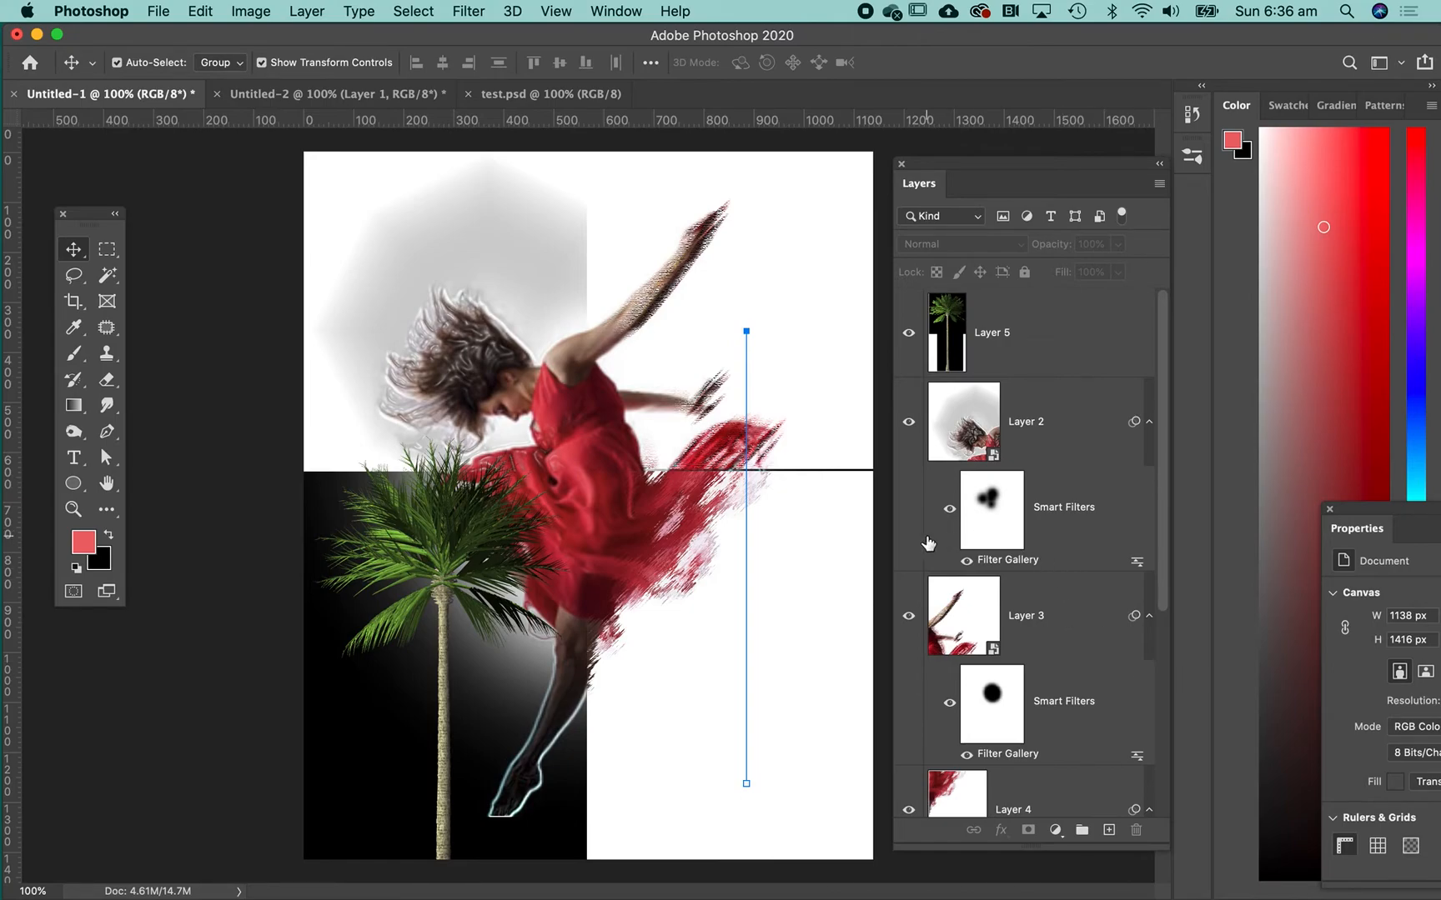
pyautogui.press('super+shift+n')
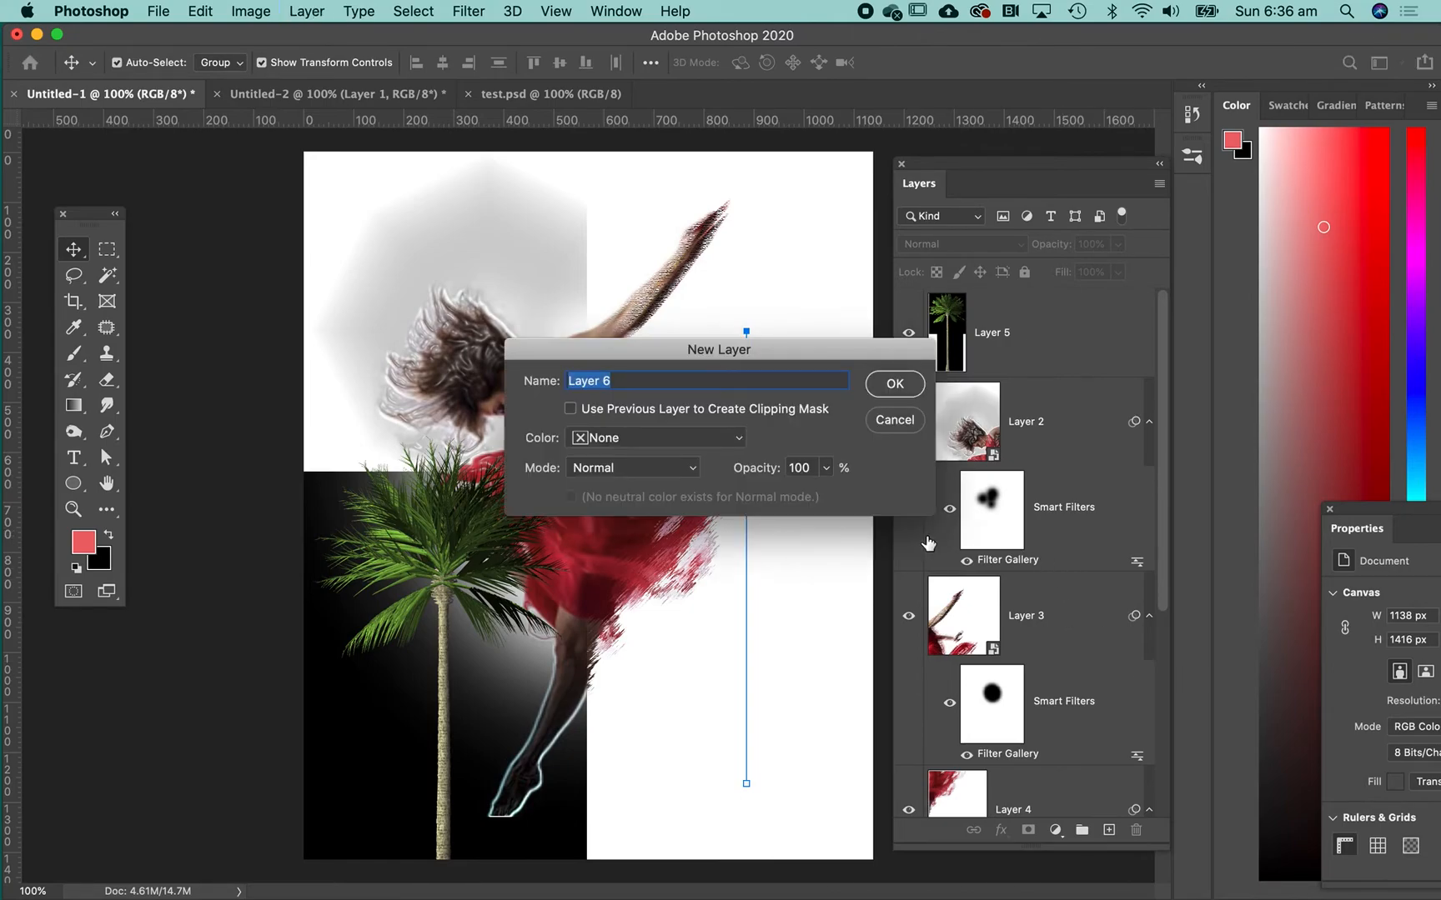
pyautogui.click(895, 385)
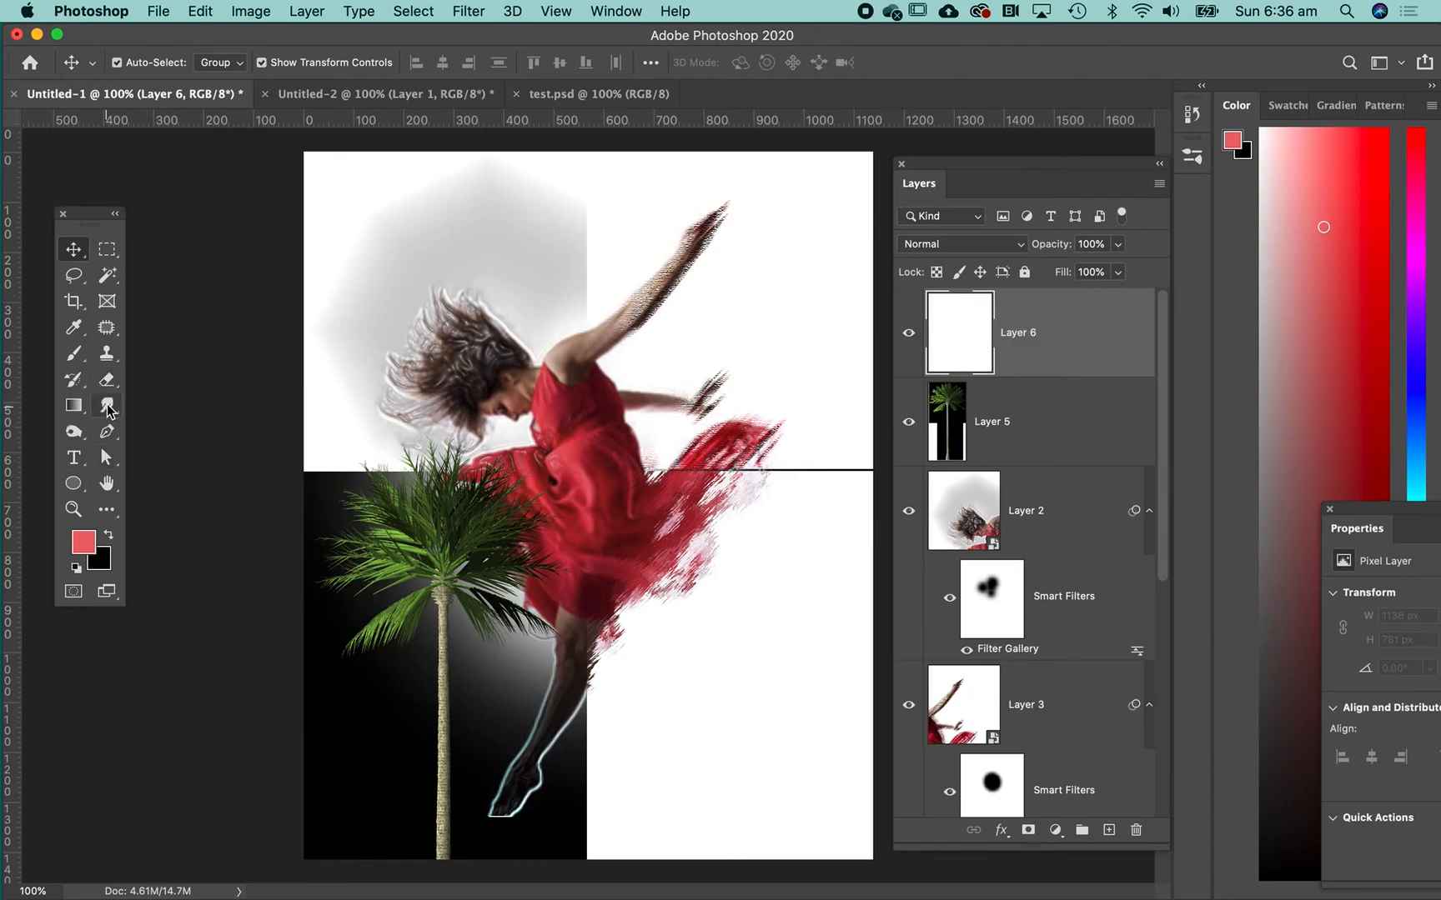
# Draw a curved open Pen path from below the dancer's foot, up past the leg and skirt, ending between her two arms
pyautogui.click(108, 433)
pyautogui.click(517, 829)
pyautogui.click(601, 714)
pyautogui.moveTo(611, 673); pyautogui.dragTo(611, 673)
pyautogui.moveTo(654, 542); pyautogui.dragTo(674, 507)
pyautogui.moveTo(669, 408); pyautogui.dragTo(675, 376)
pyautogui.click(704, 334)
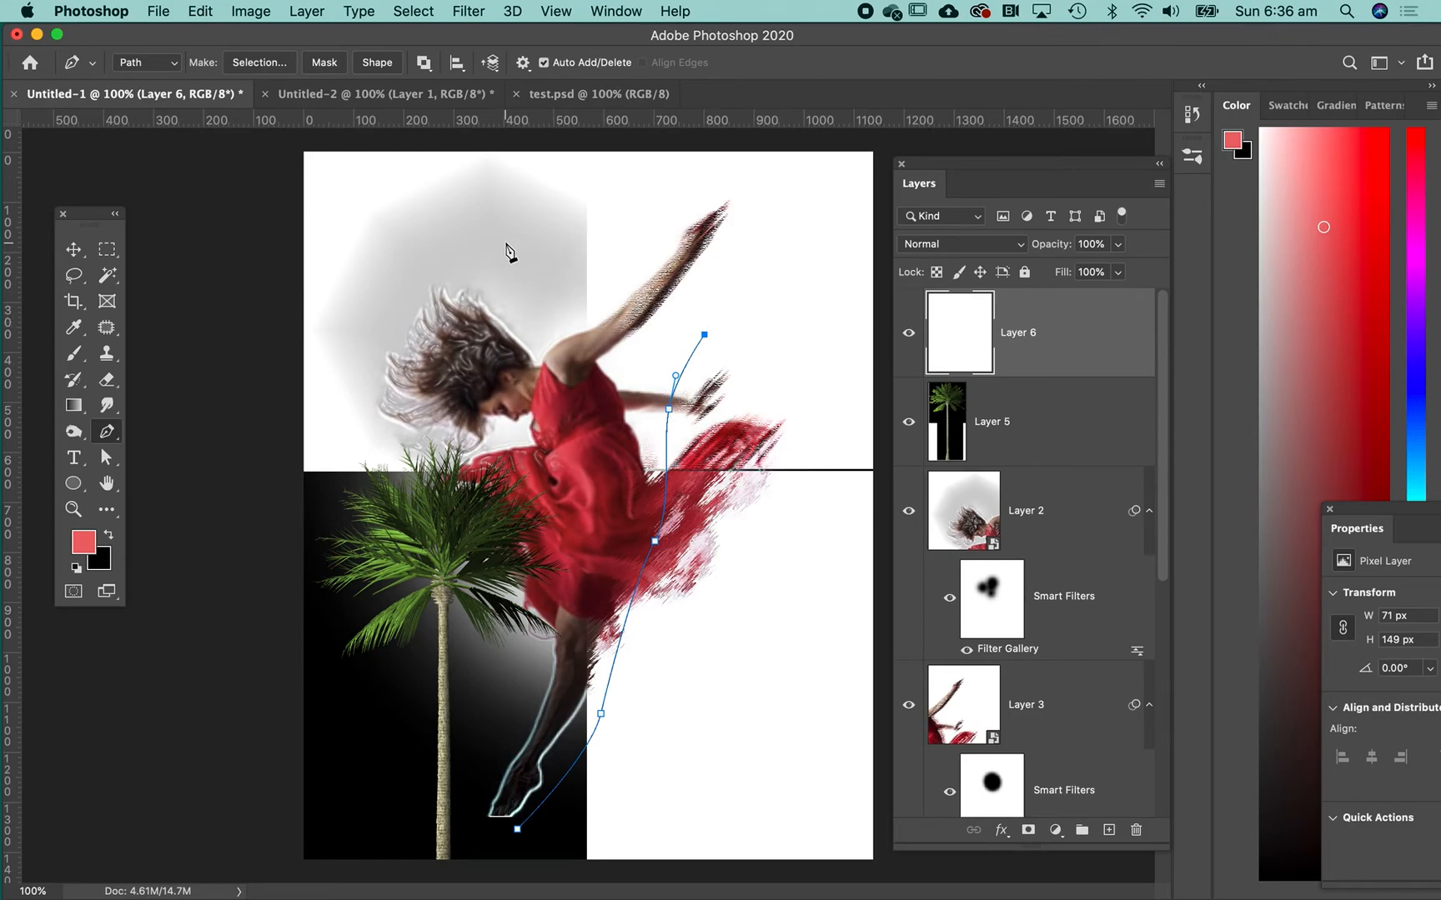
# Render a flame on the new layer with the Flame filter, using type 1. One Flame Along Path, width 252 and Medium quality
pyautogui.click(468, 10)
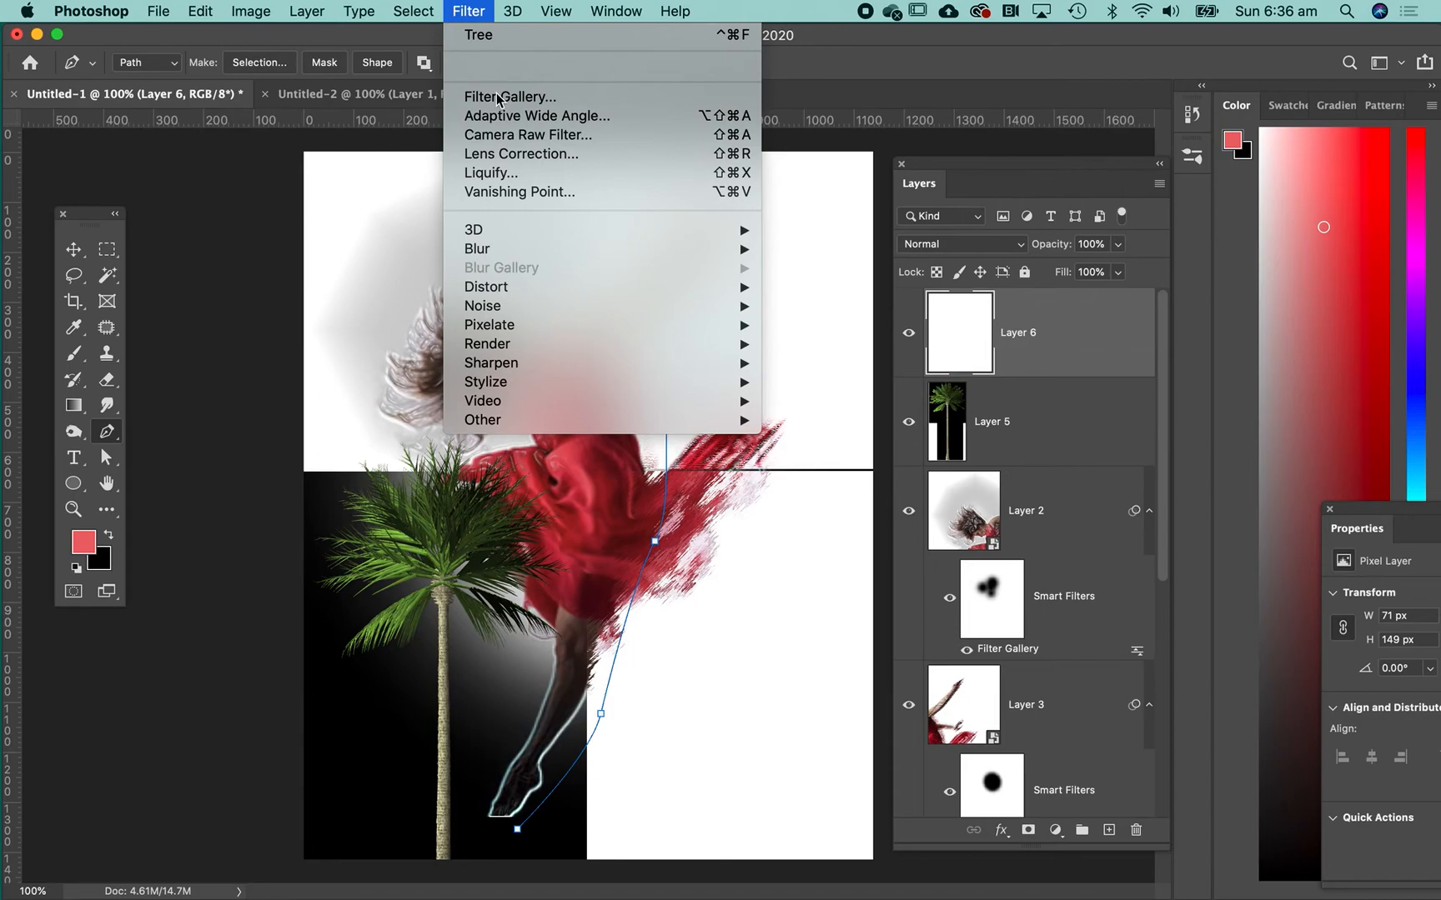
pyautogui.moveTo(569, 295)
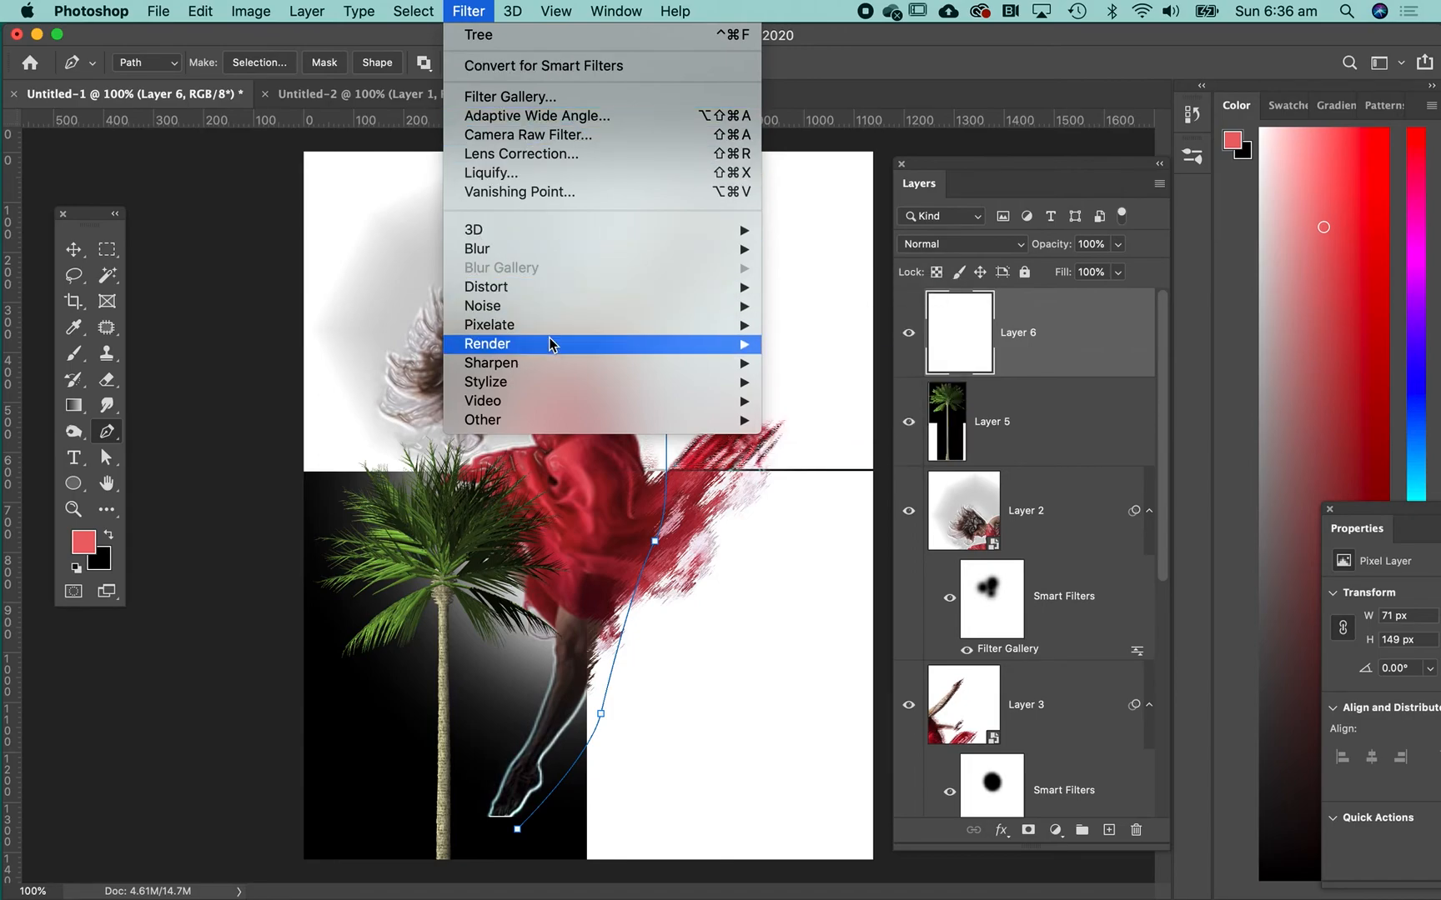
pyautogui.moveTo(550, 344)
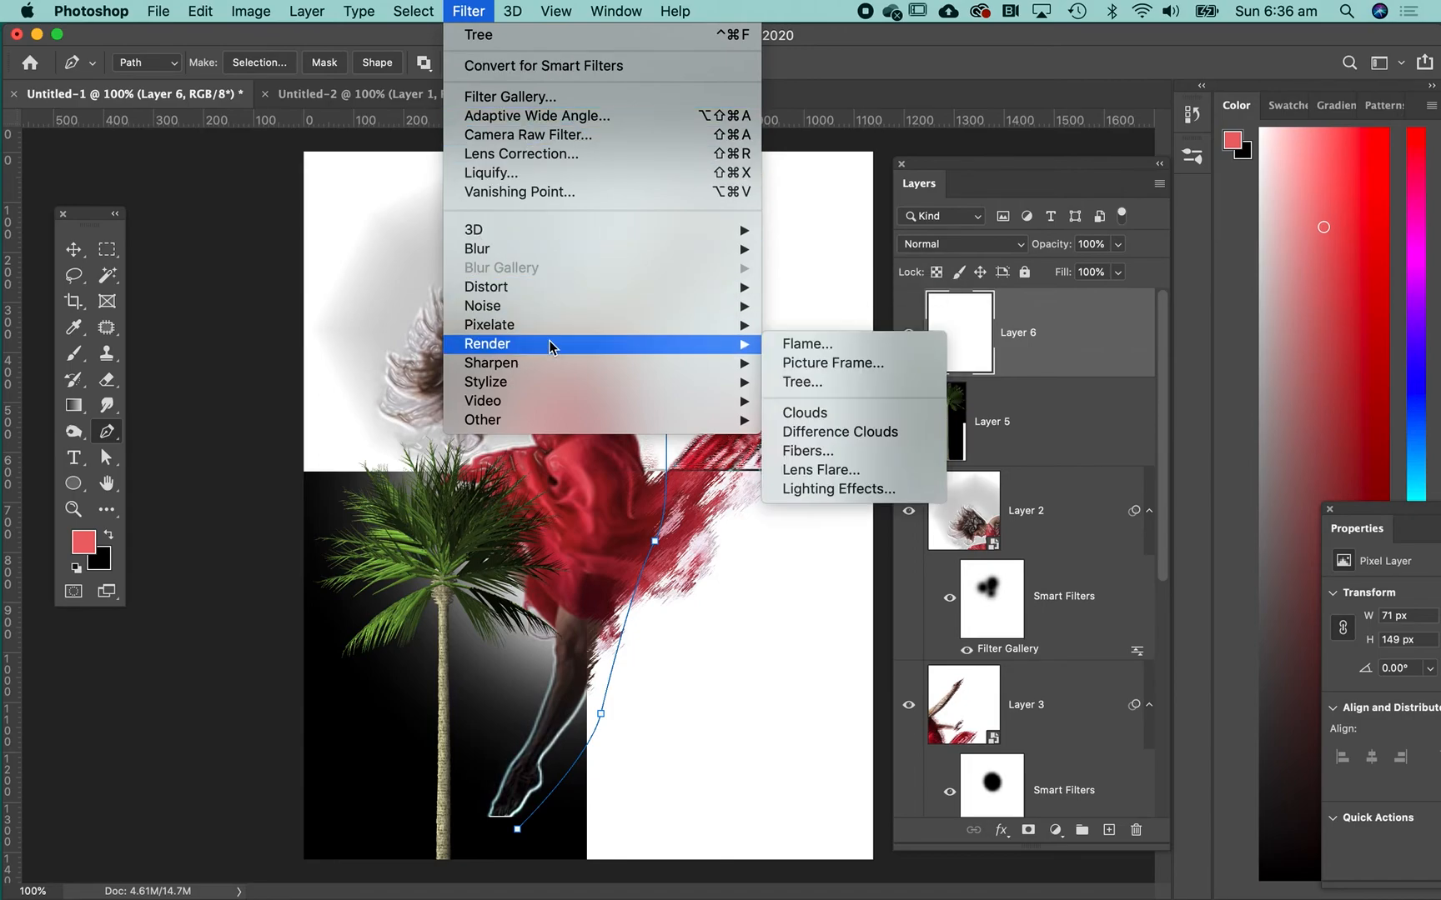
pyautogui.click(835, 348)
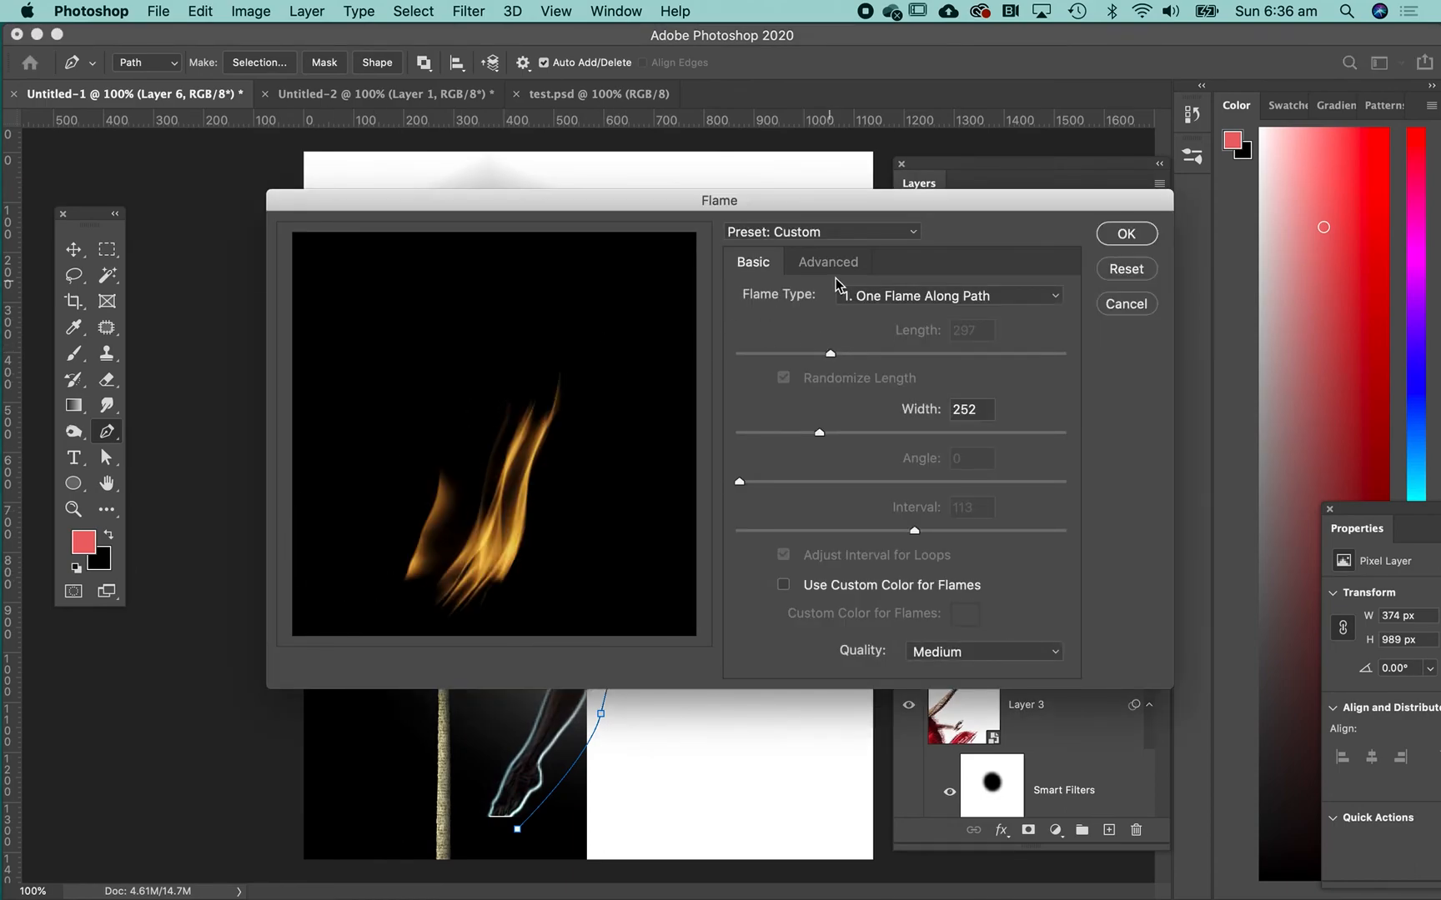
pyautogui.click(912, 298)
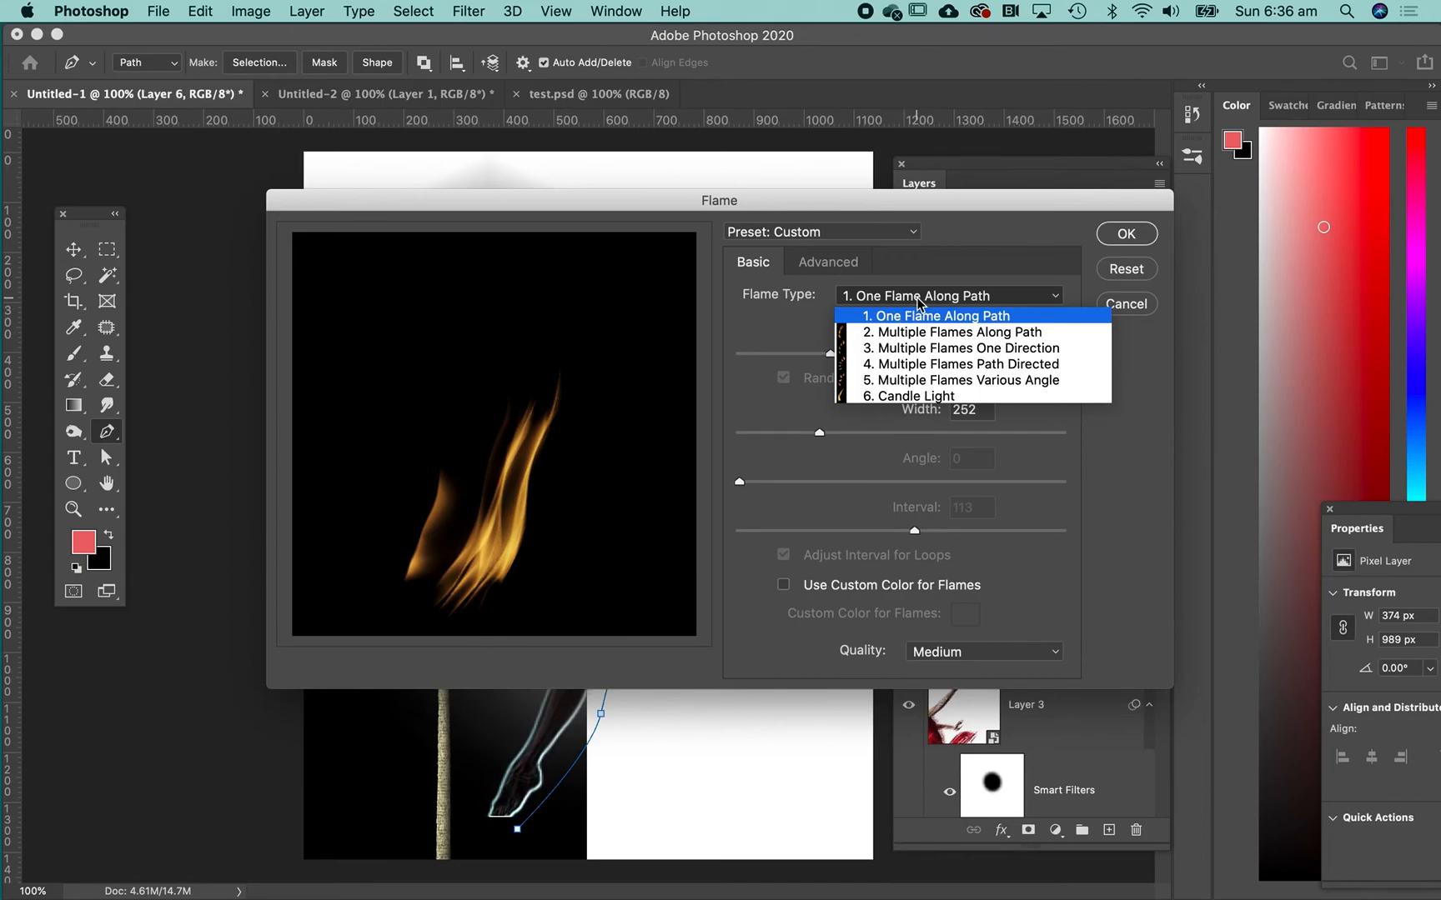
pyautogui.click(918, 314)
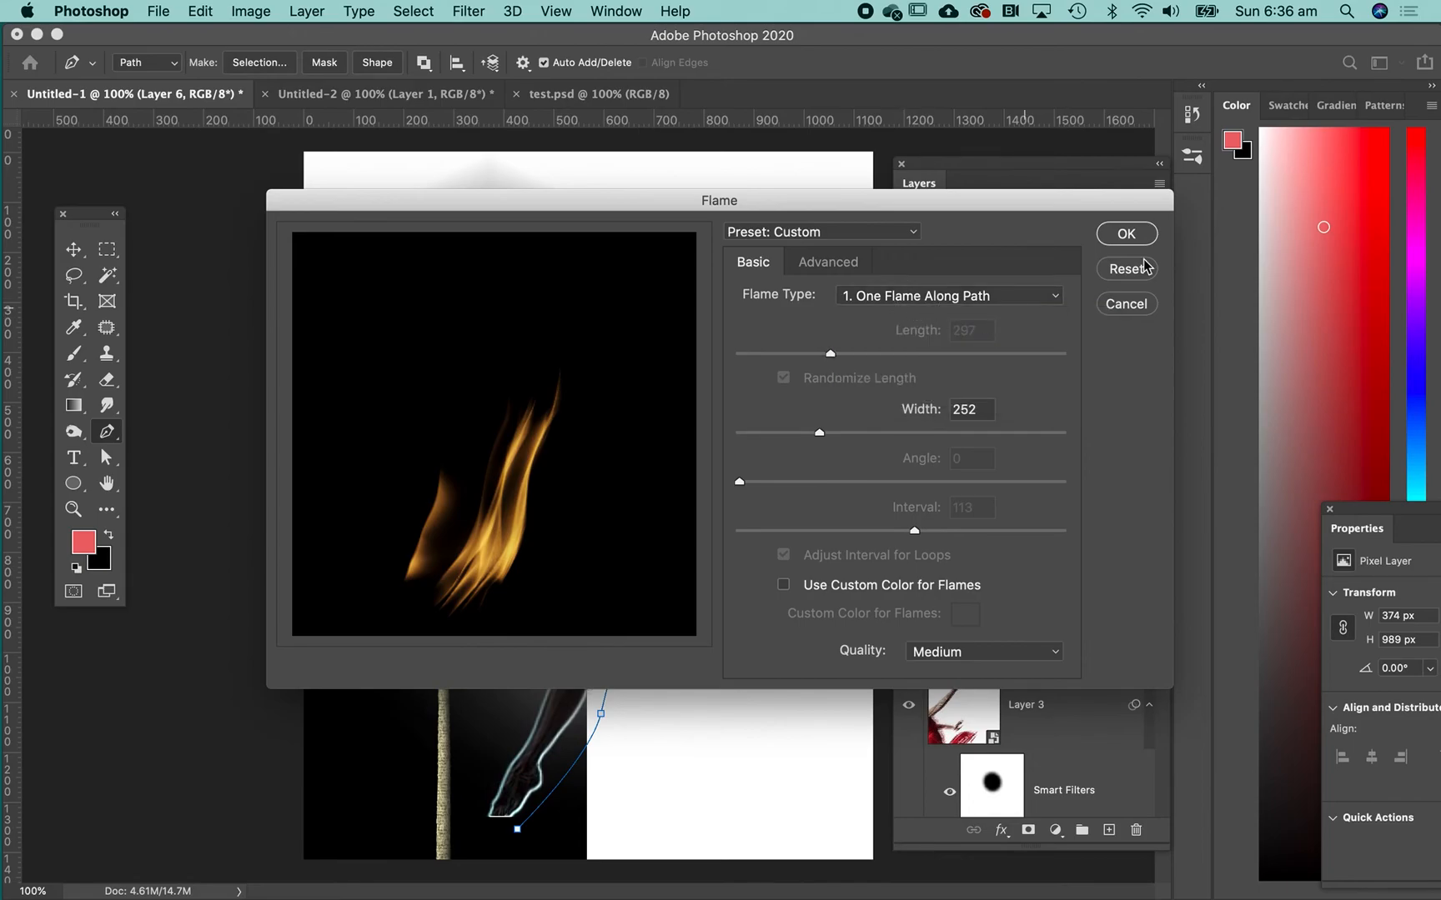
pyautogui.click(1127, 235)
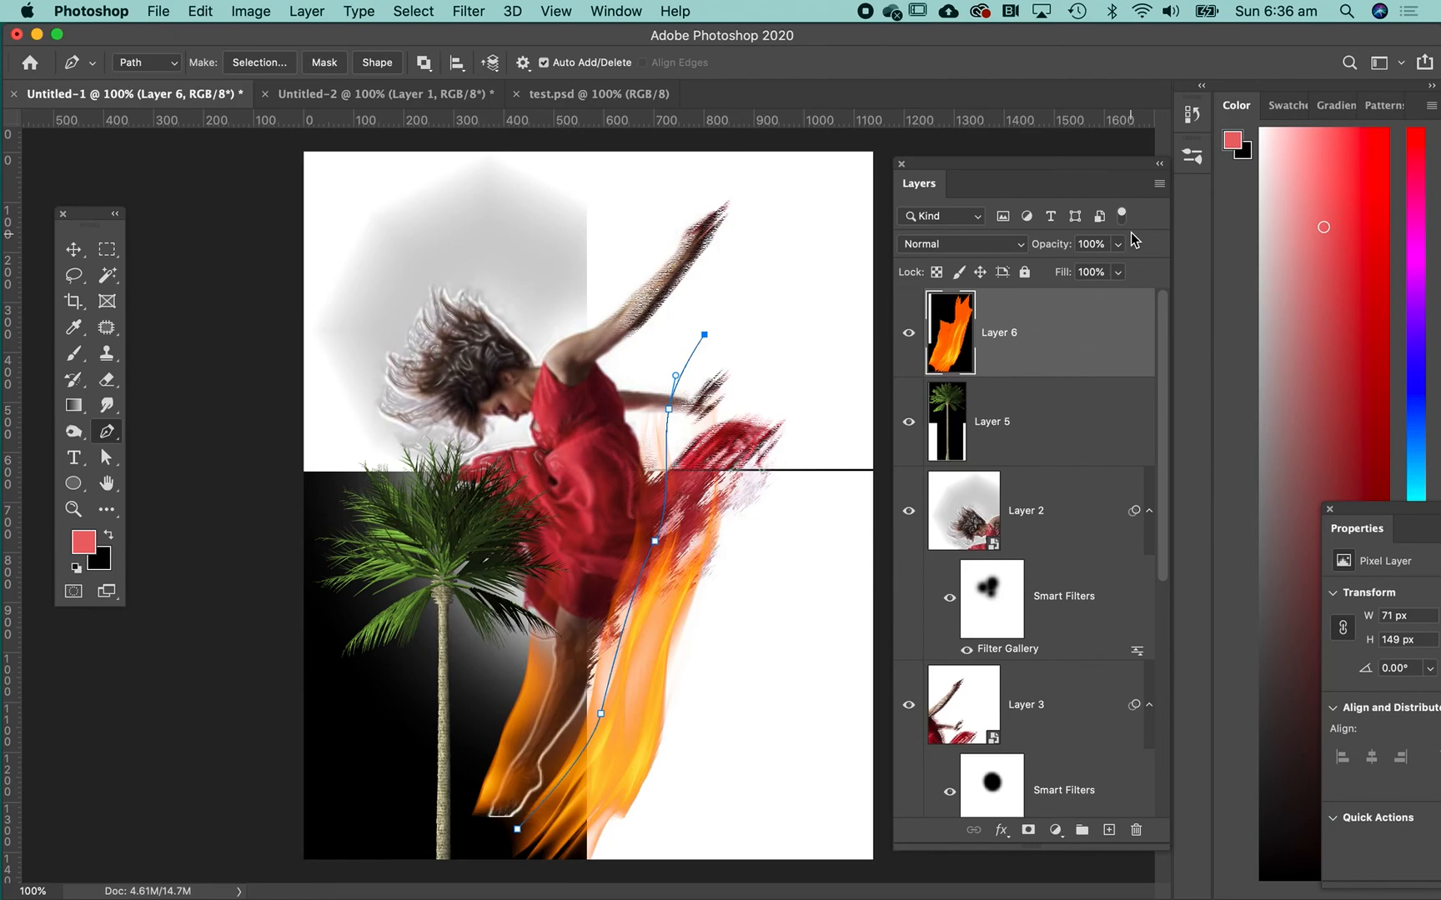
# Move the flames up over the dancer's skirt and outstretched arms, deselect the layer and hide the path outline
pyautogui.click(74, 249)
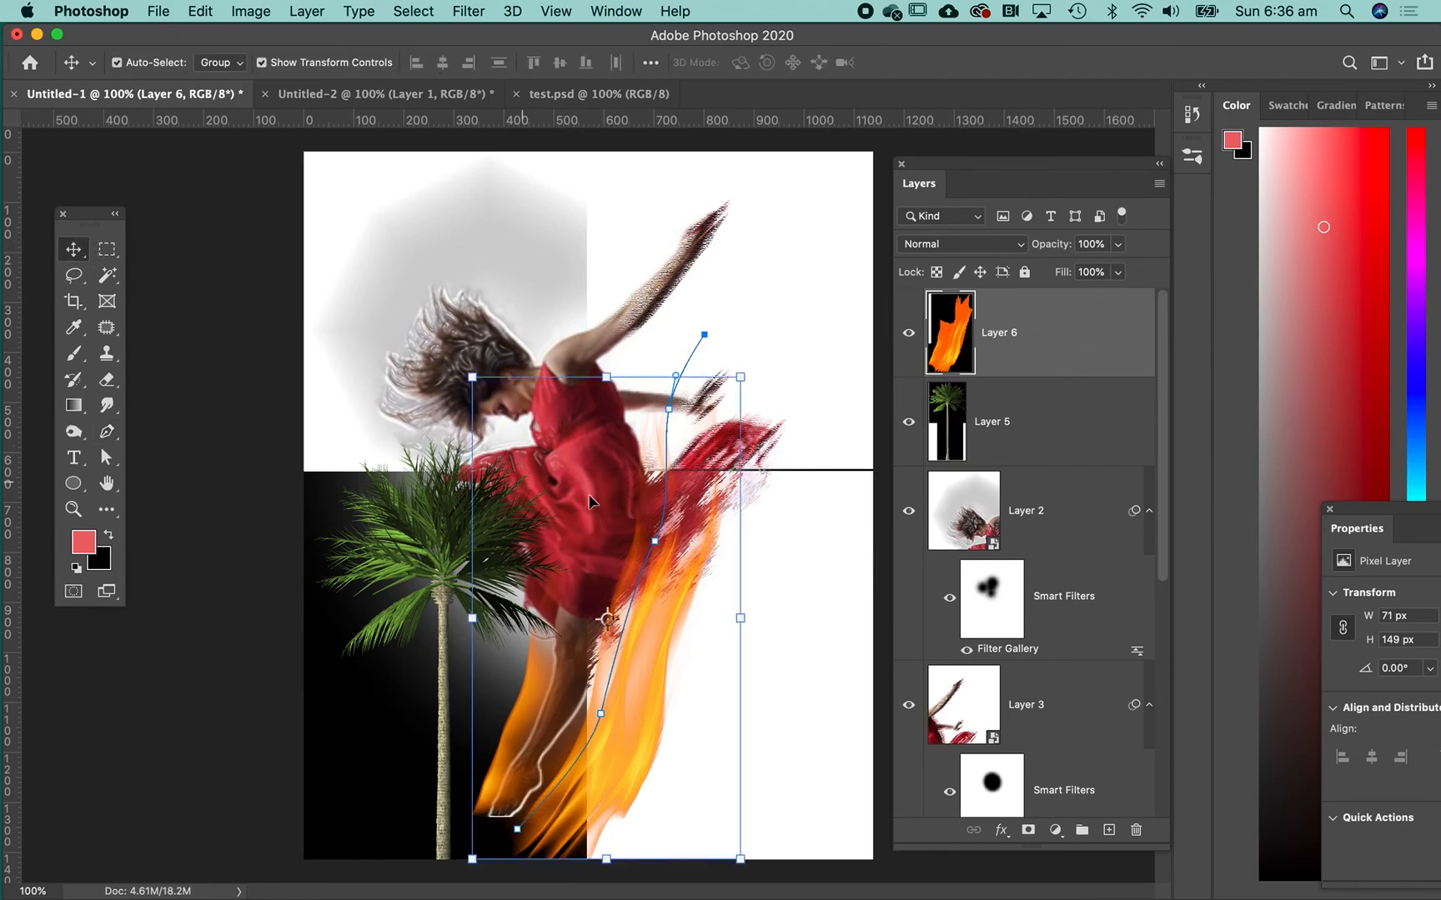
pyautogui.moveTo(660, 618); pyautogui.dragTo(733, 363)
pyautogui.click(254, 411)
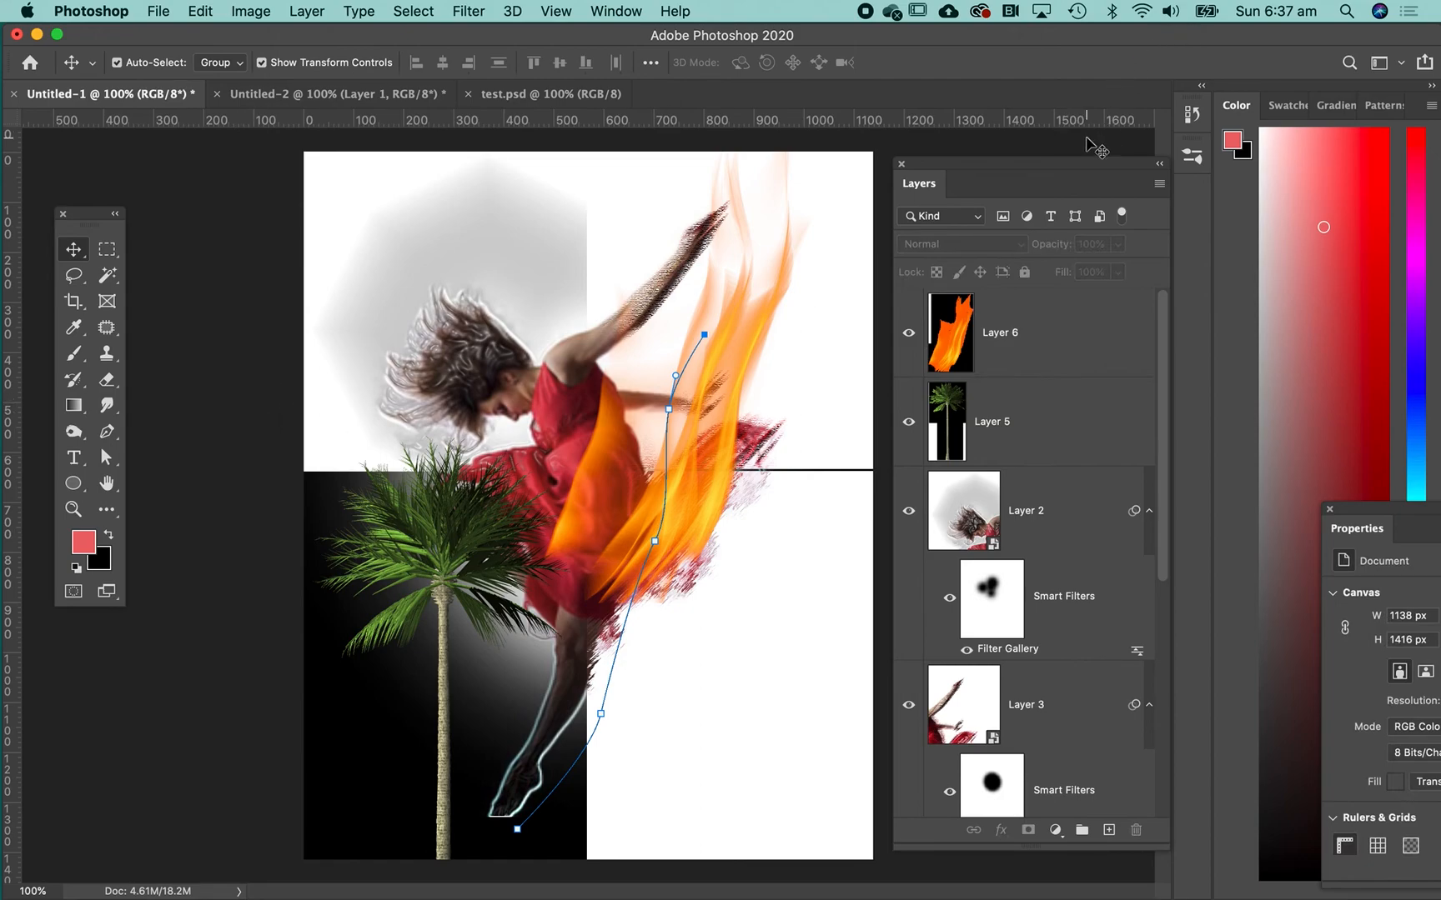
pyautogui.click(107, 249)
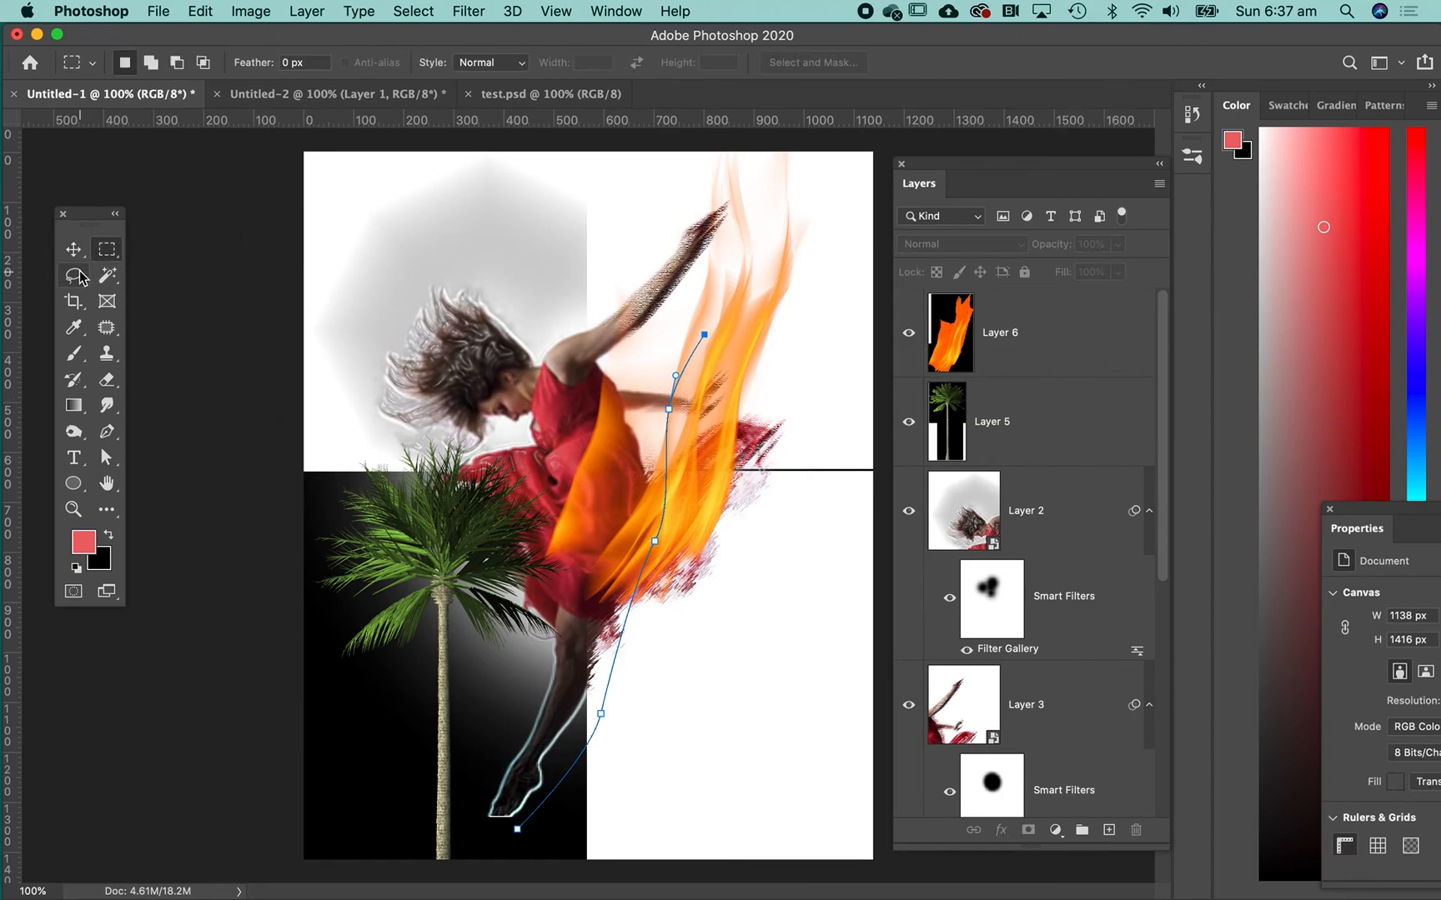
pyautogui.press('Return')
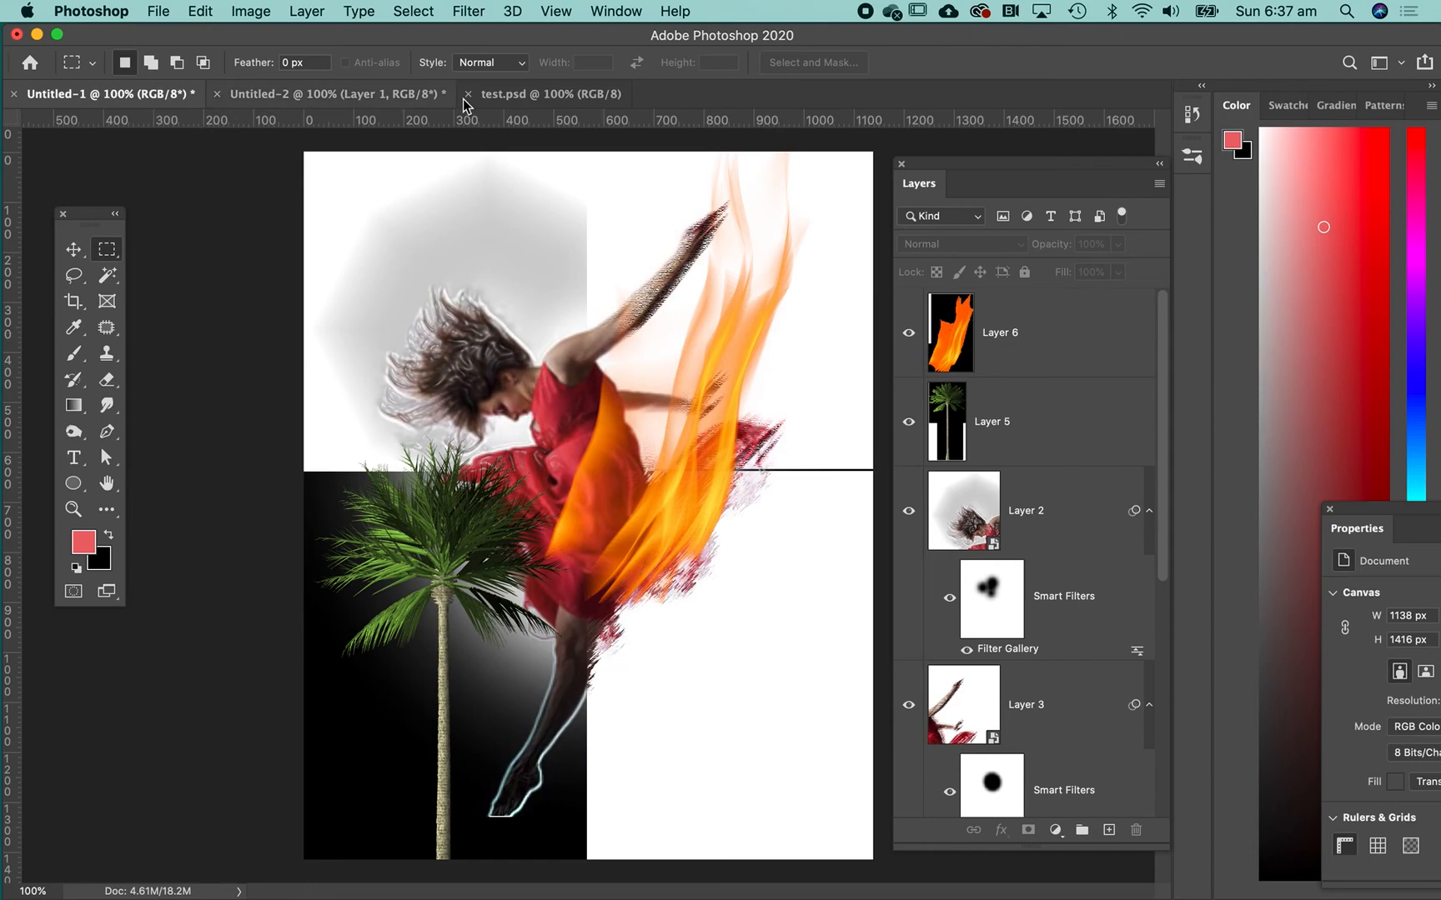
# Copy the whole Sydney Dance Company logo from Untitled-2 and paste it into Untitled-1 as a new layer
pyautogui.click(352, 106)
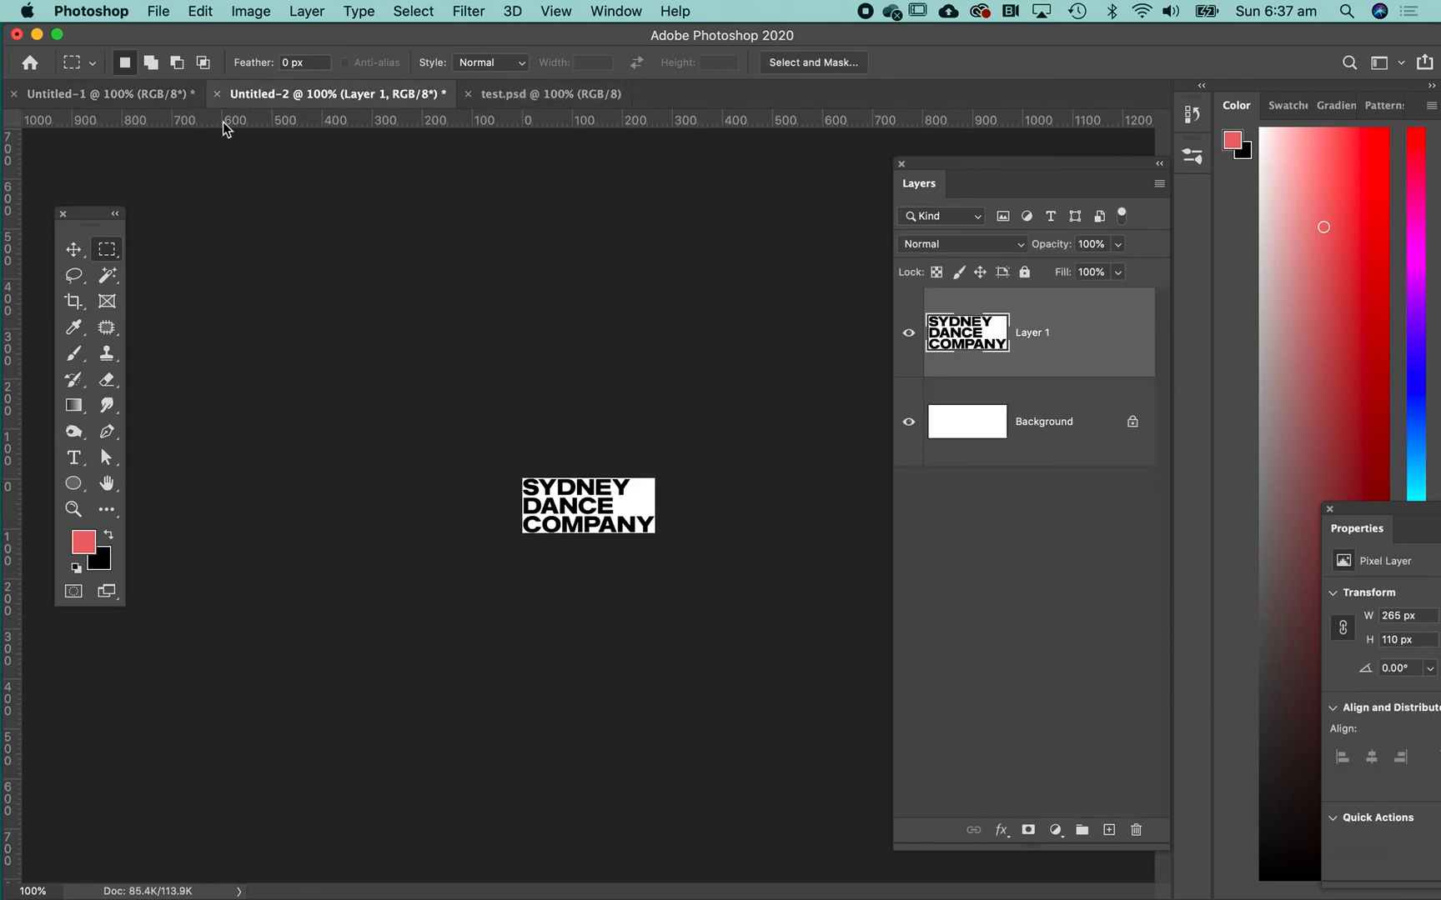
pyautogui.press('super+a')
pyautogui.click(146, 97)
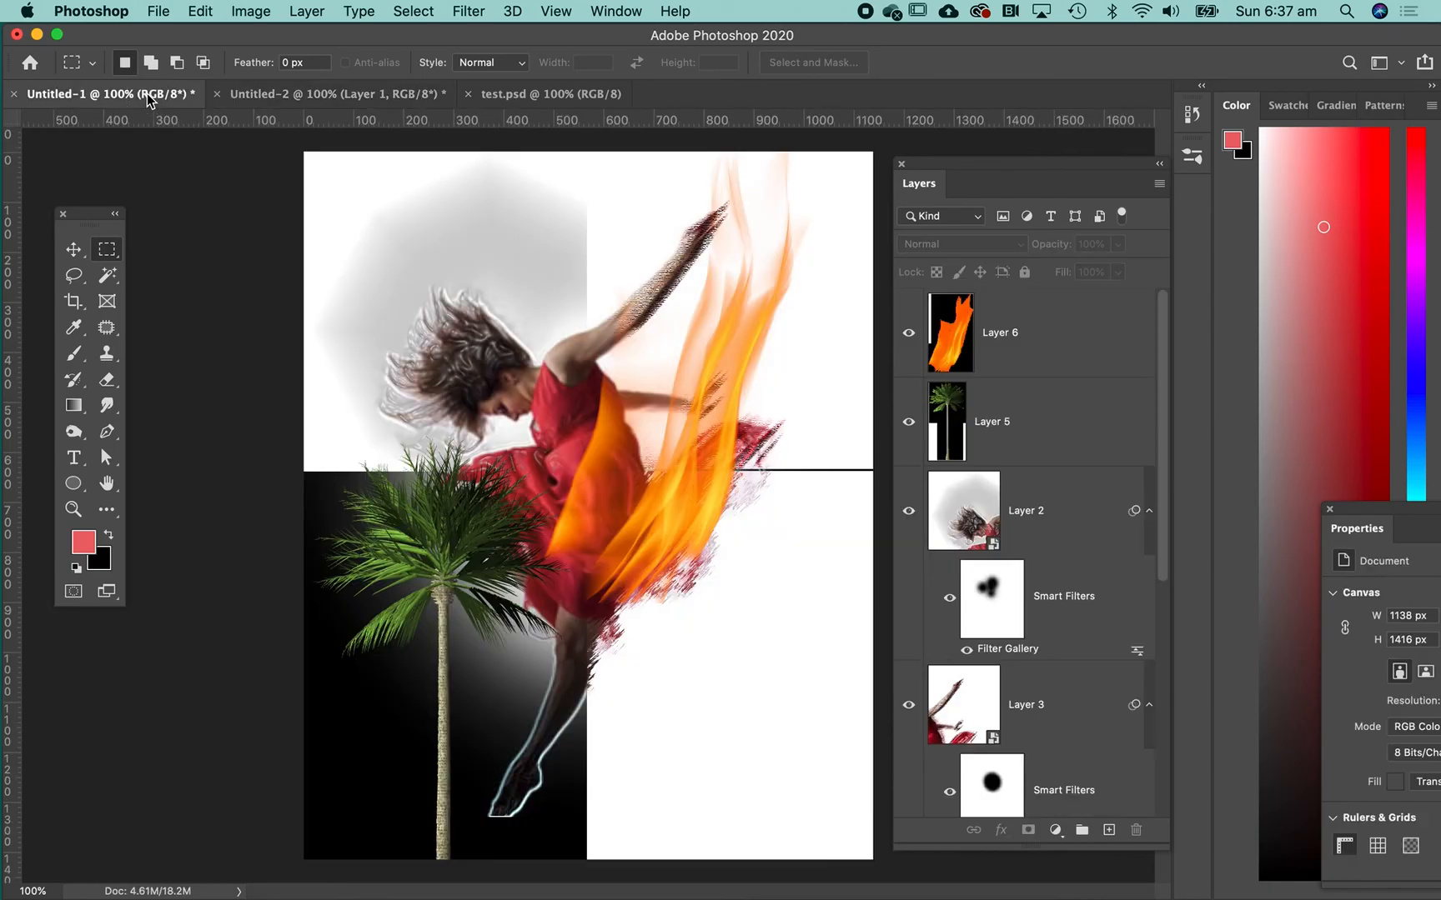
pyautogui.press('super+v')
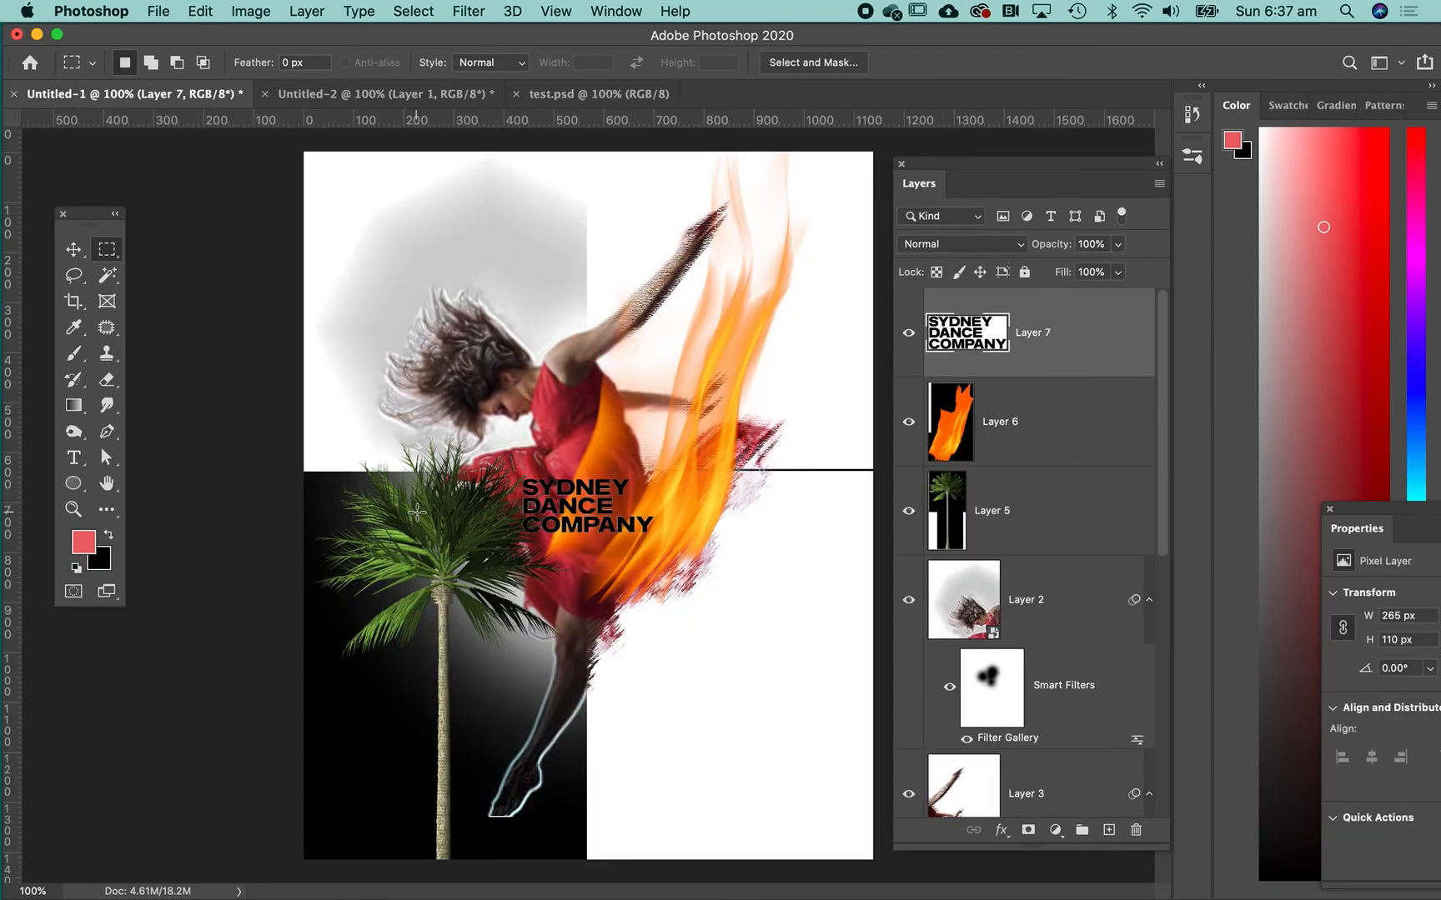
# Move the logo into the white lower-right quarter of the image and scale it to 151.92% width and 174.77% height
pyautogui.press('v')
pyautogui.click(621, 506)
pyautogui.moveTo(621, 506); pyautogui.dragTo(772, 758)
pyautogui.press('super+t')
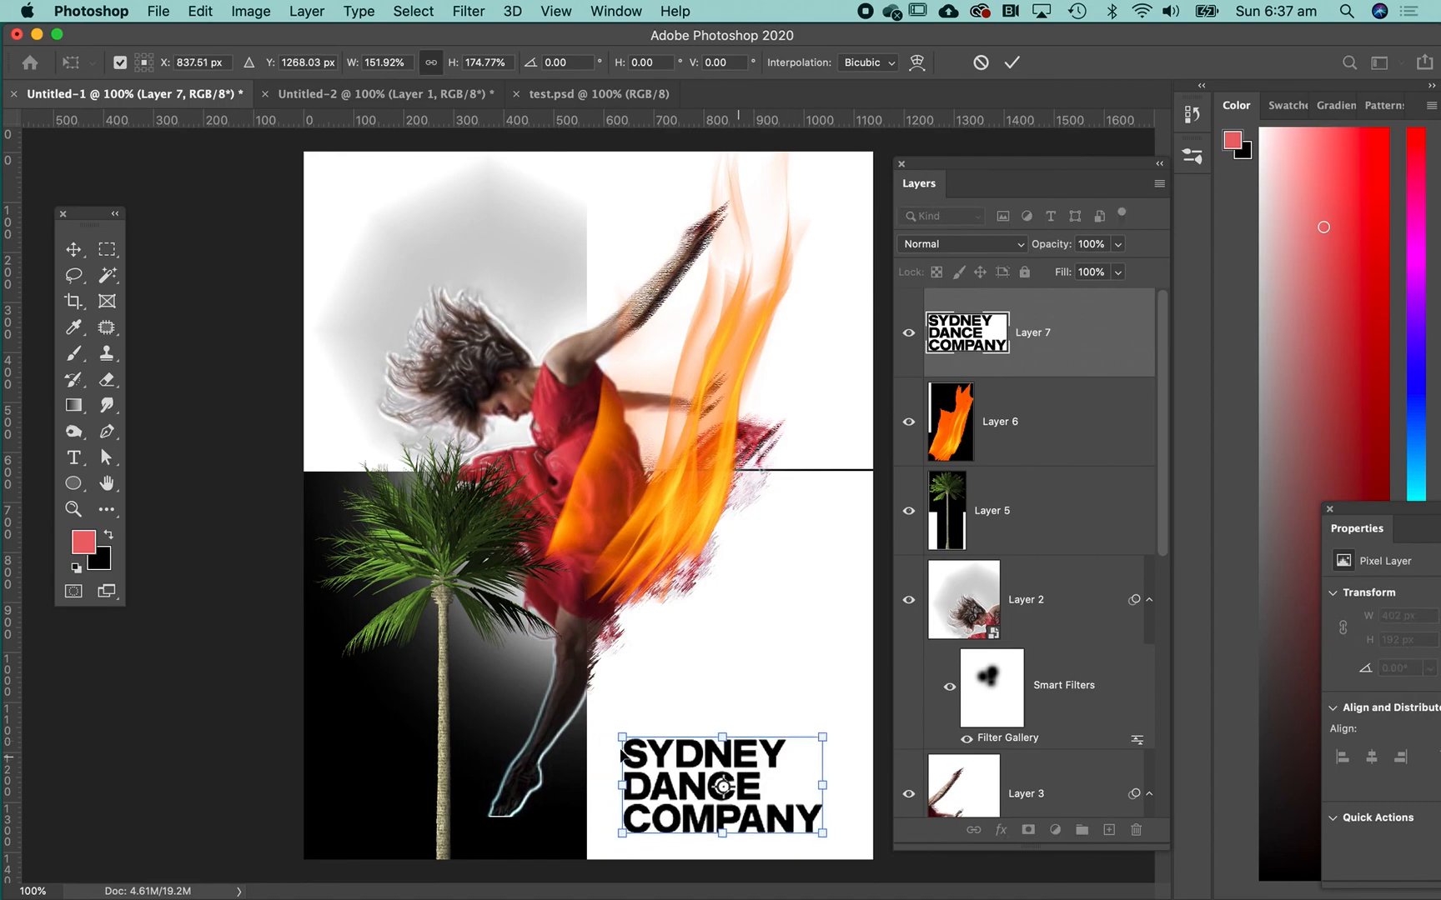
pyautogui.click(74, 249)
pyautogui.click(186, 269)
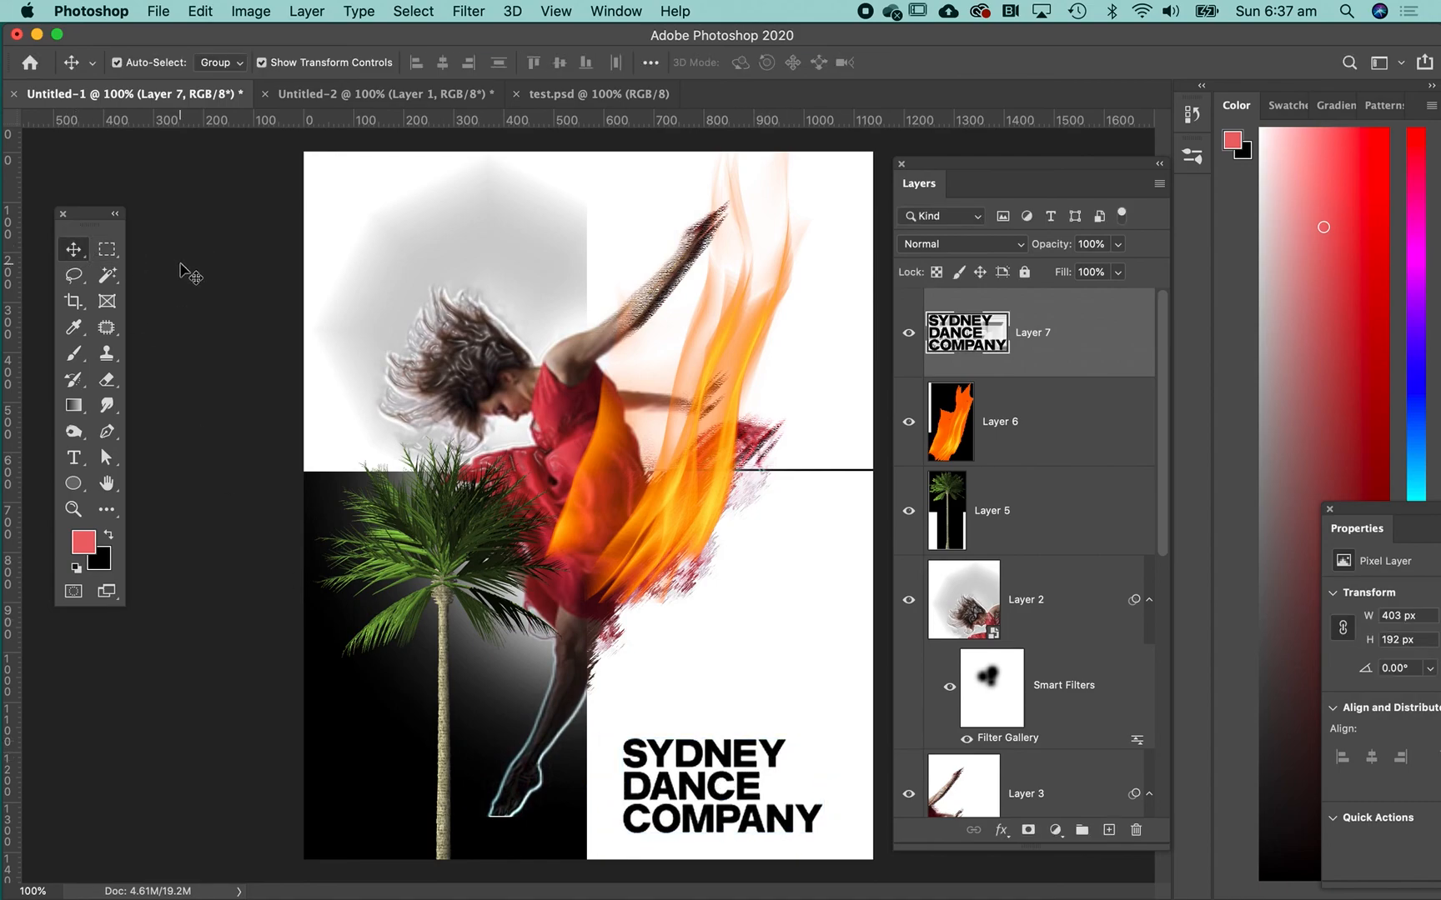
# Nudge the upper-right quarter of the dancer image (Layer 3) to close the thin seams with its neighbouring quarters, and deselect it
pyautogui.click(830, 346)
pyautogui.moveTo(831, 346); pyautogui.dragTo(830, 345)
pyautogui.click(276, 410)
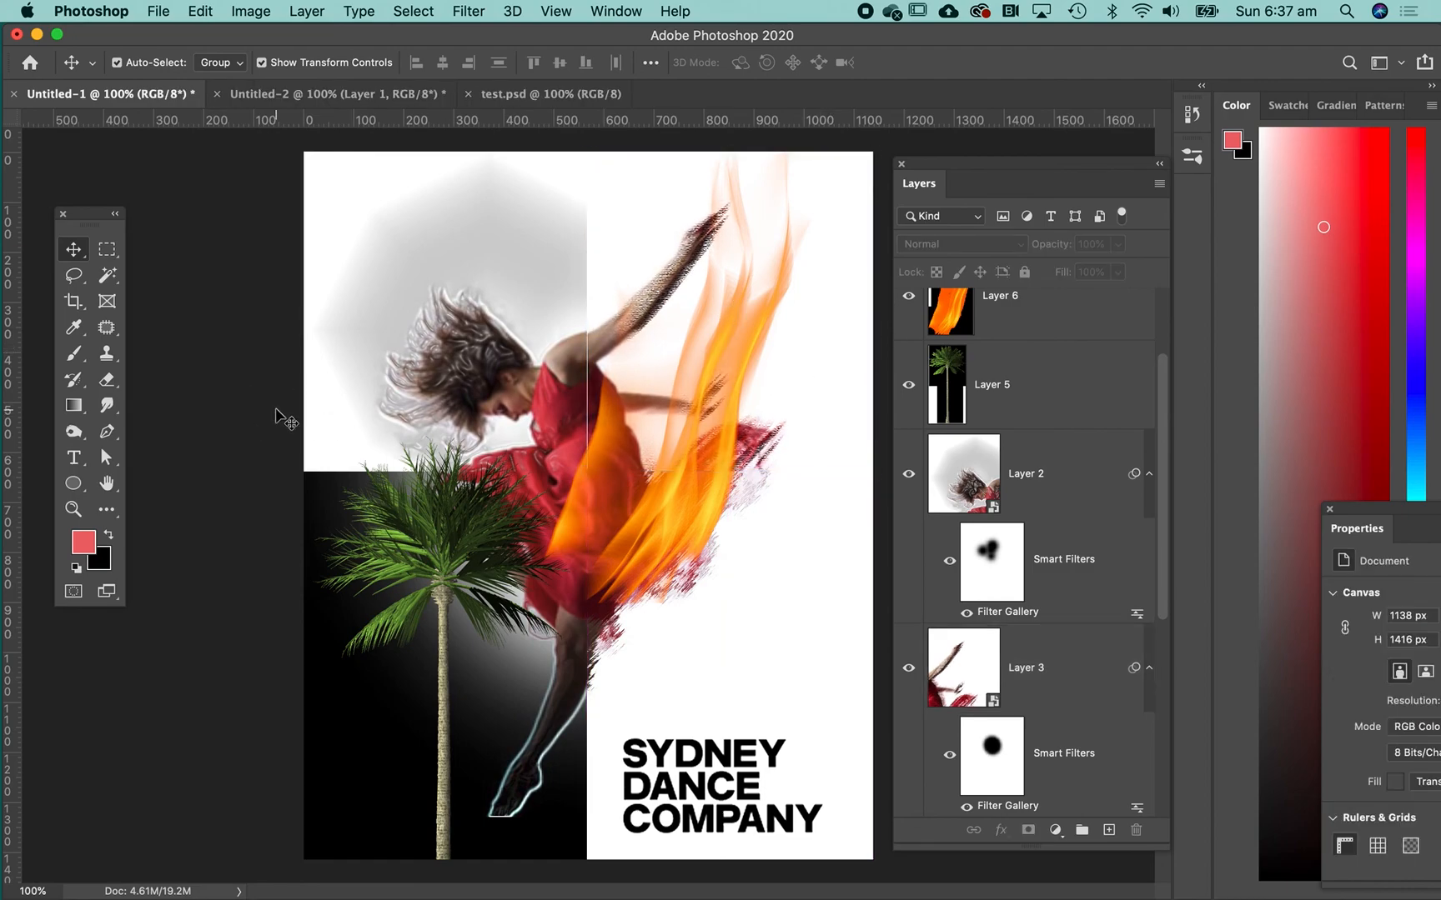
pyautogui.click(800, 384)
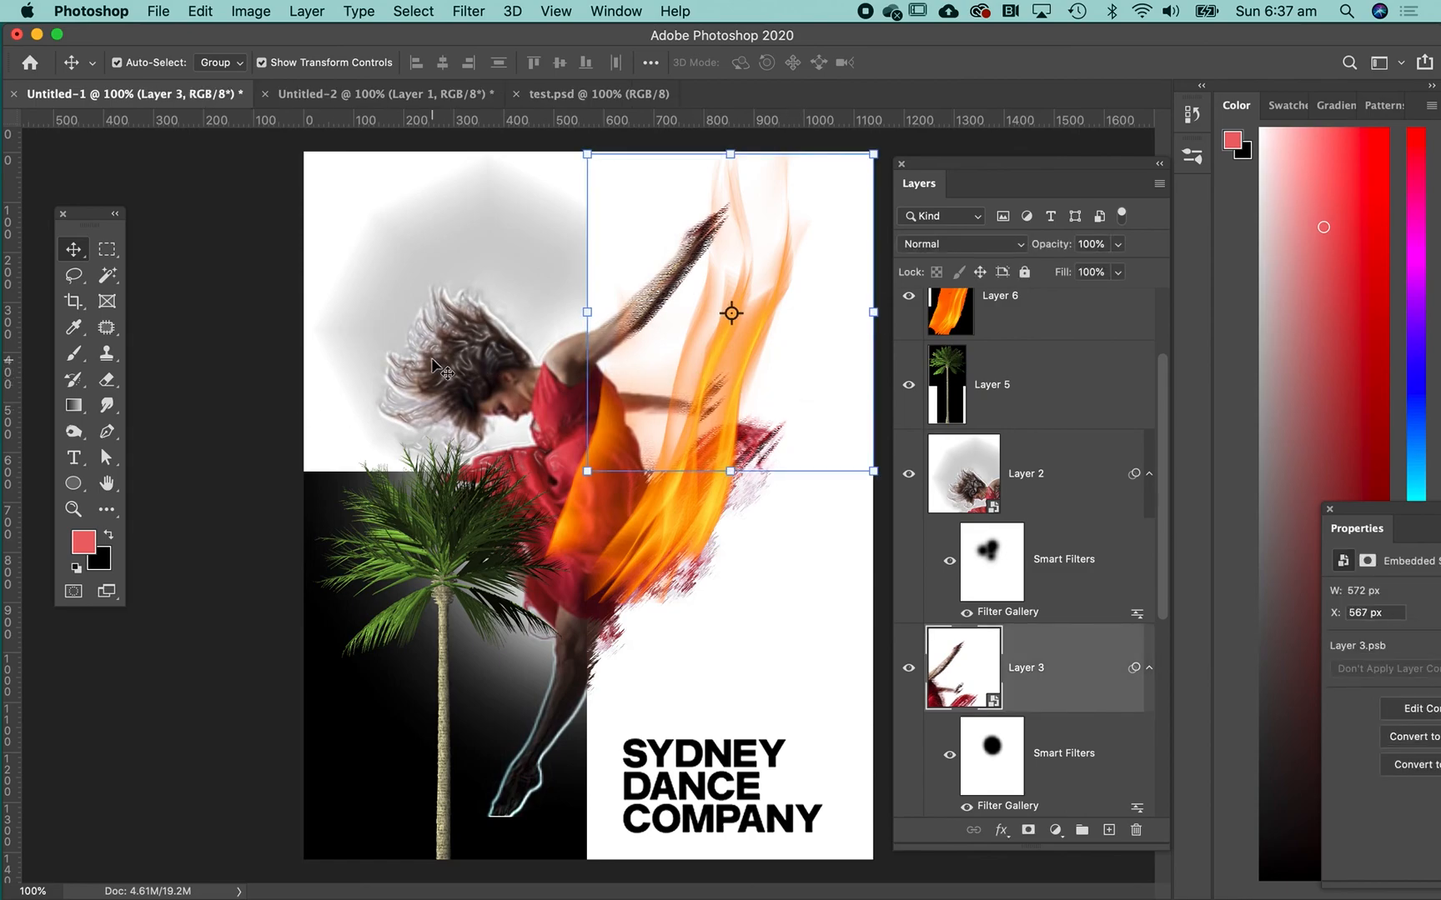
pyautogui.click(245, 403)
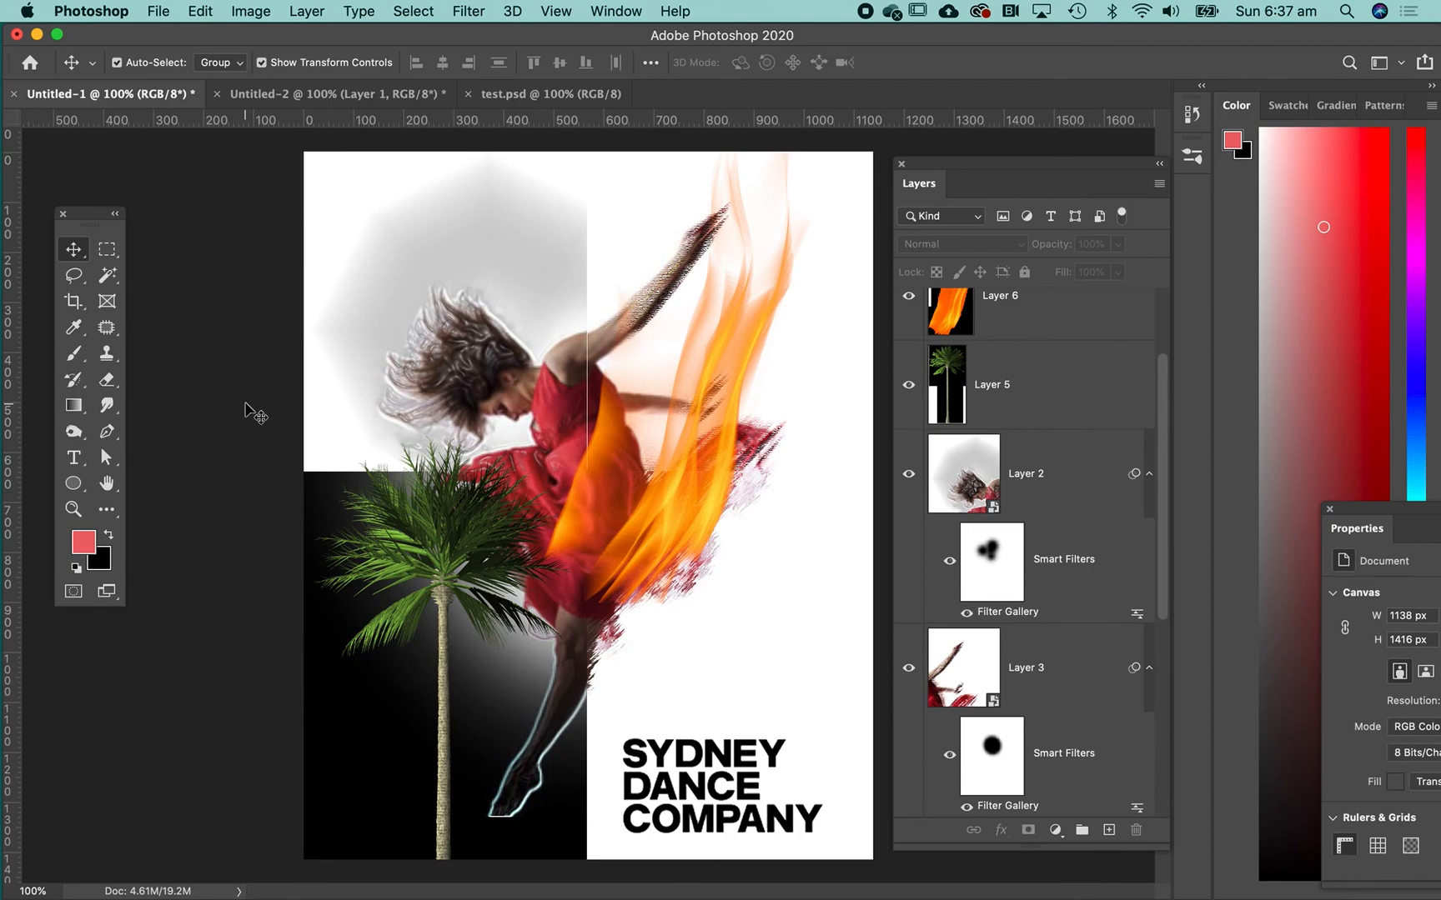
pyautogui.click(765, 376)
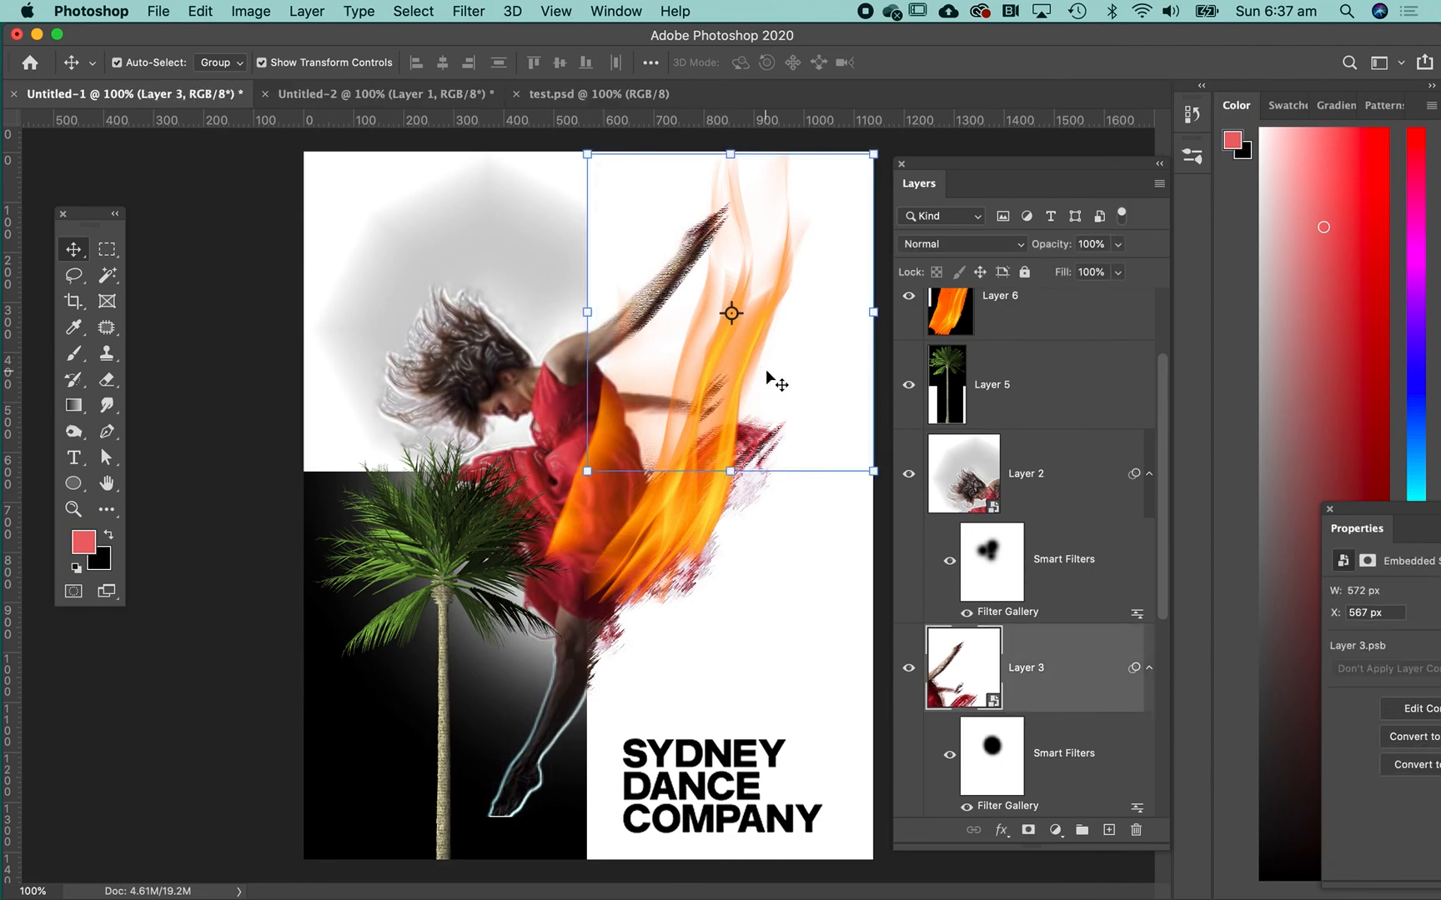
pyautogui.click(281, 396)
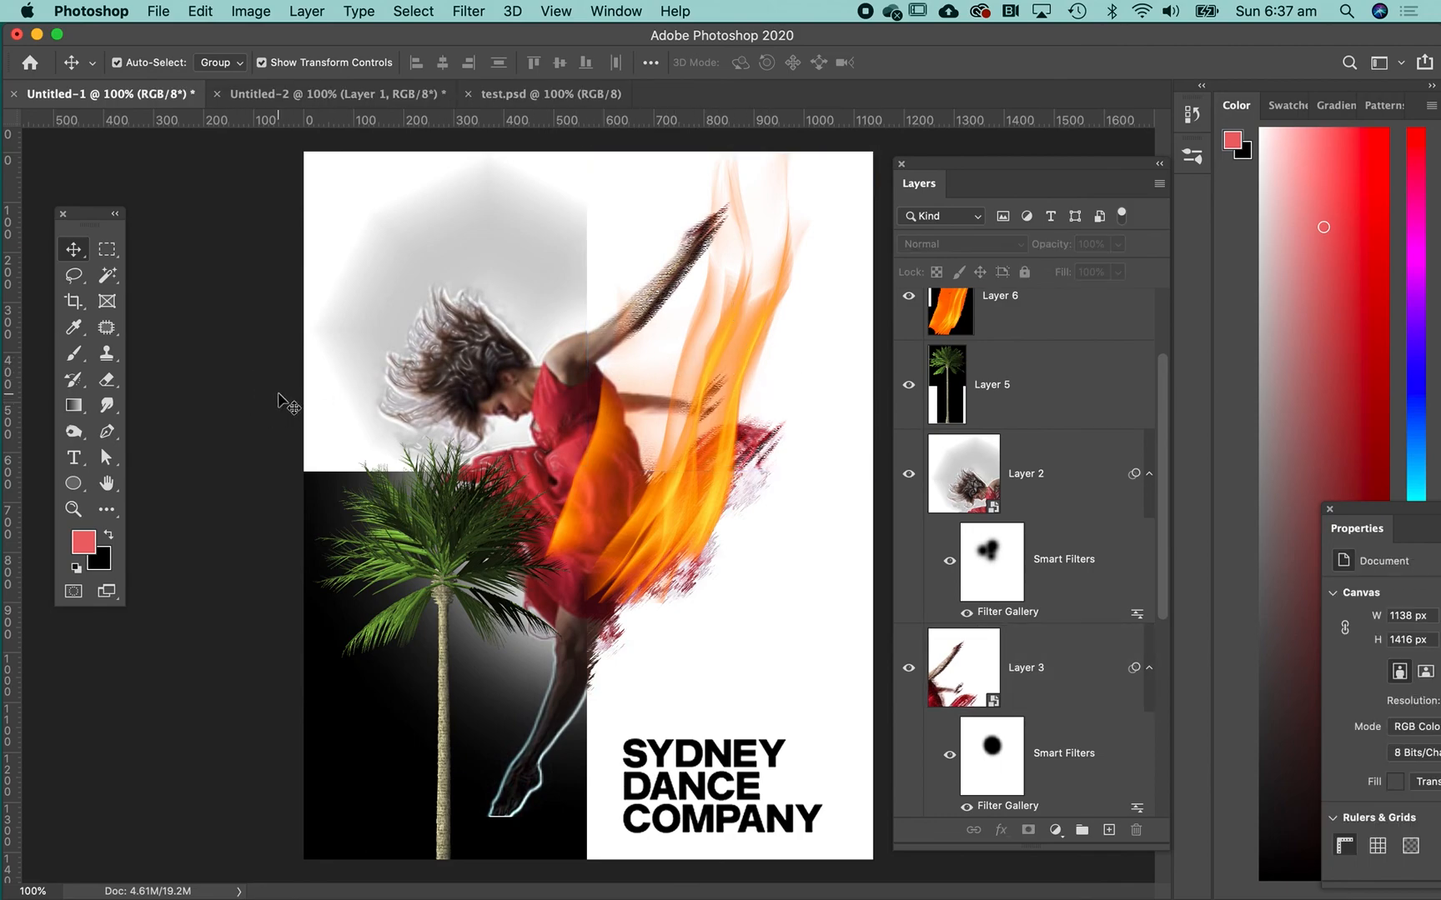